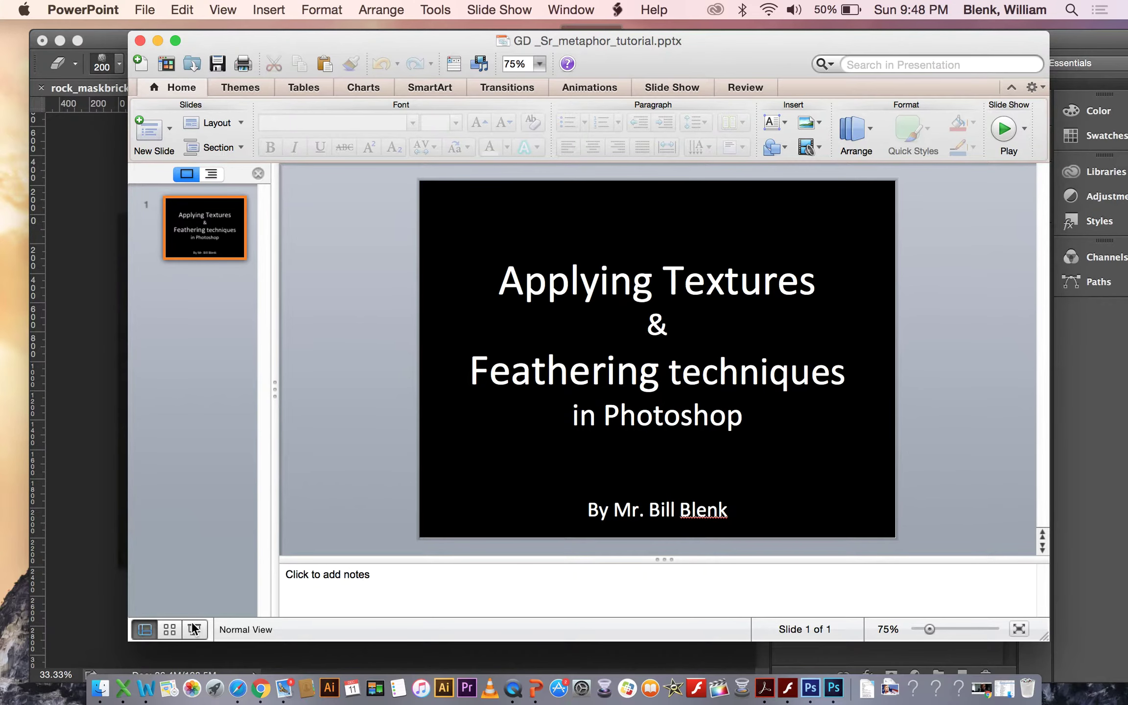
Step: Minimize the PowerPoint tutorial presentation to reveal the Photoshop rock_maskbrick document
left_click(158, 41)
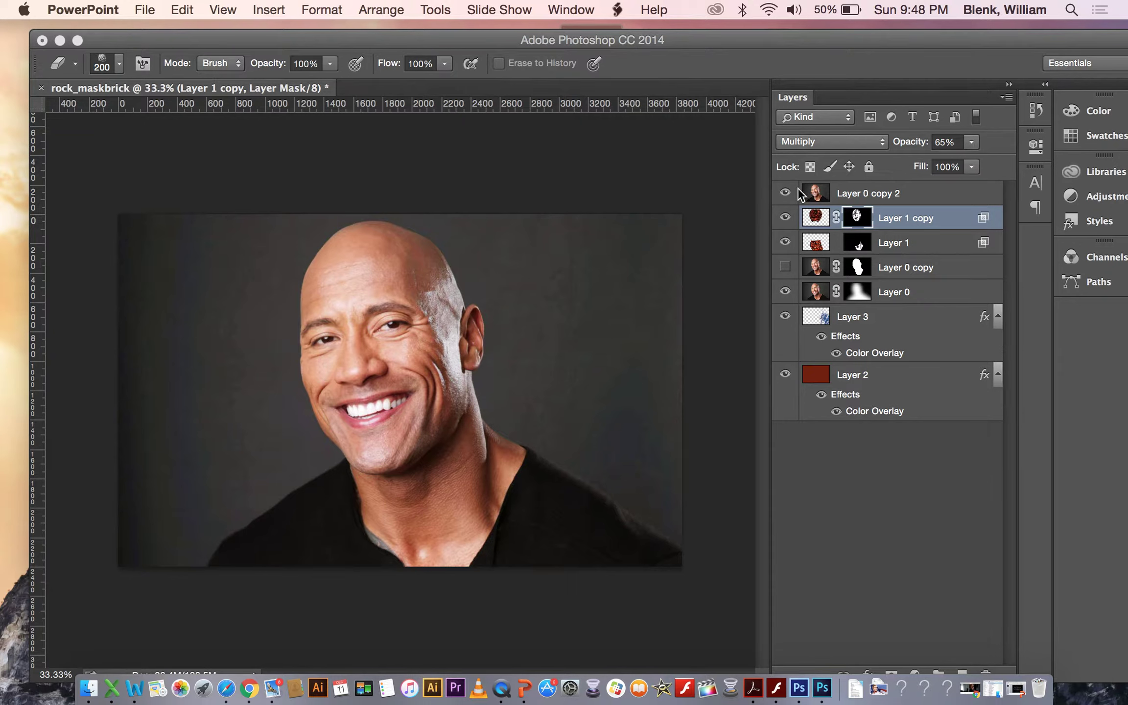
Step: Bring Photoshop forward and hide Layer 0 copy 2 to expose the brick-textured face
left_click(786, 193)
left_click(787, 194)
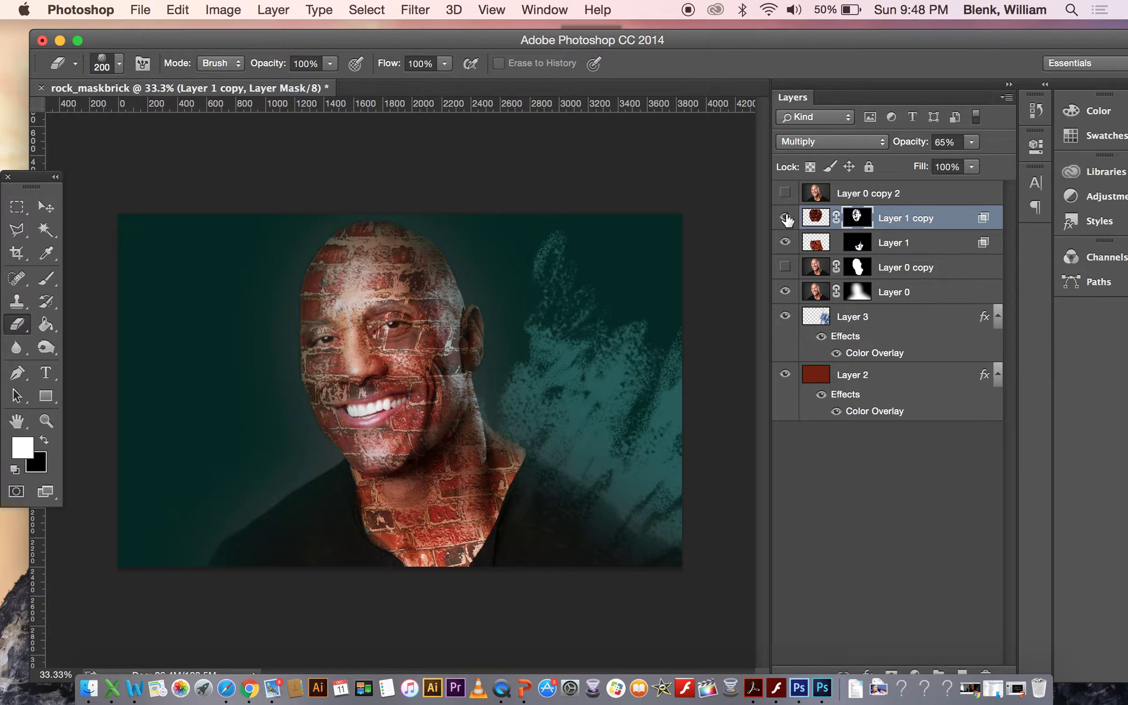
Step: Toggle the face and neck brick texture layers off and on to compare
left_click(785, 218)
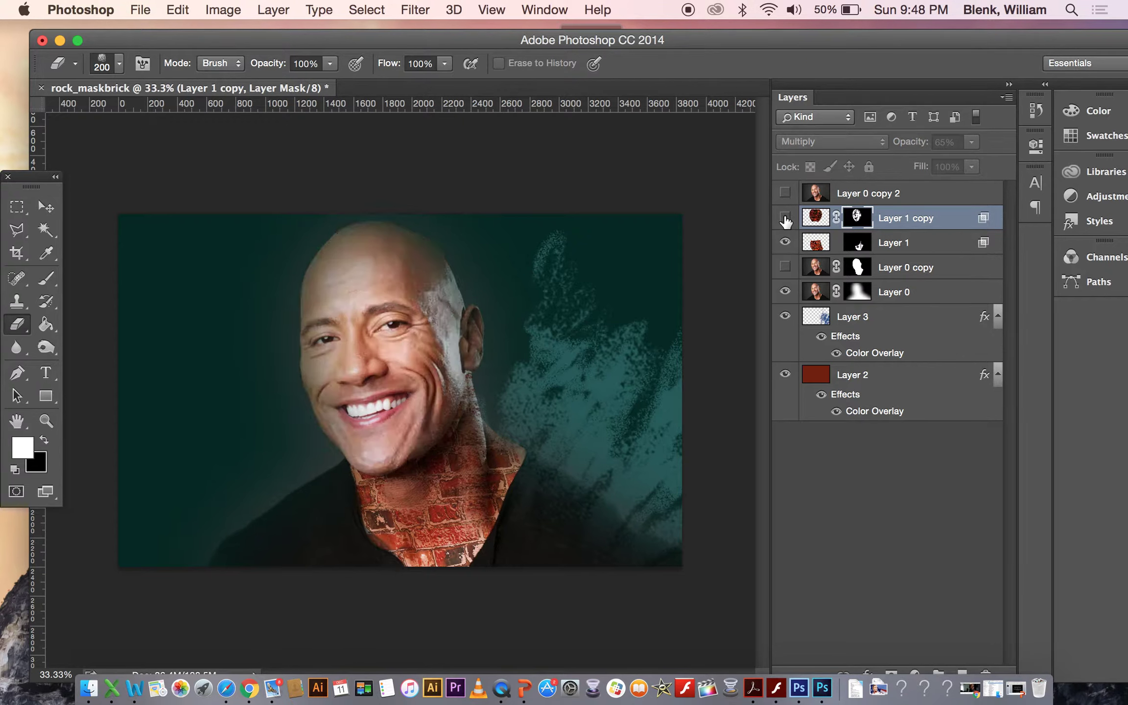
left_click(786, 219)
left_click(786, 218)
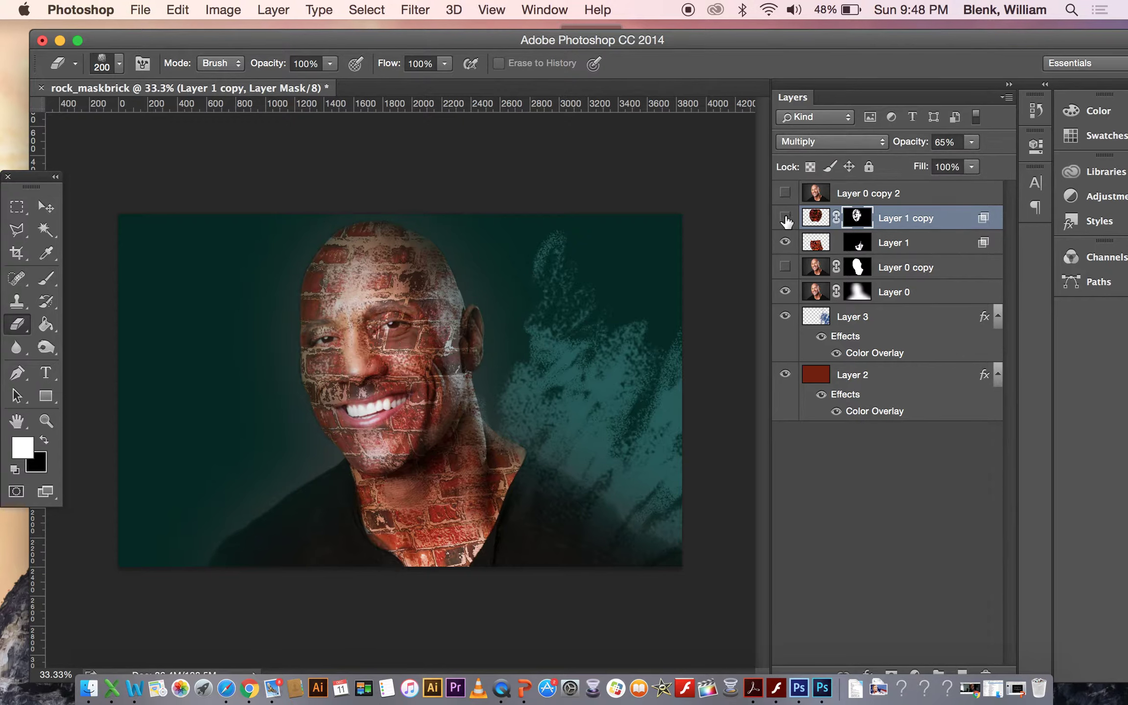
left_click(786, 219)
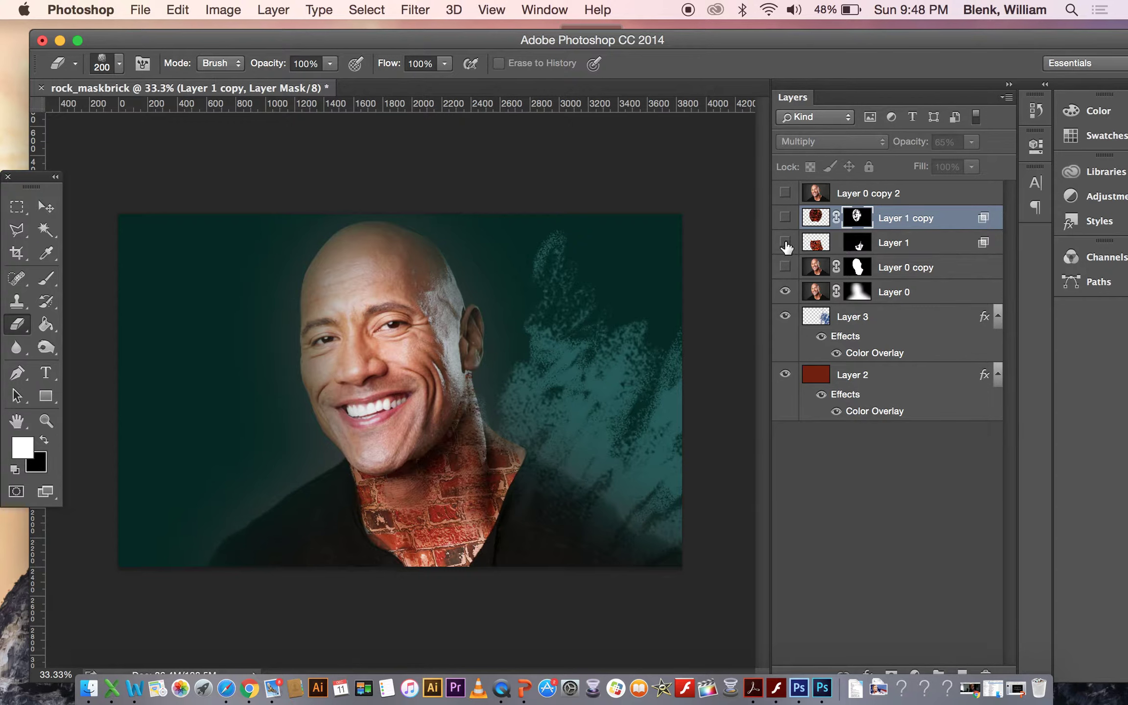
left_click(786, 243)
left_click(785, 243)
left_click(785, 243)
left_click(785, 243)
Step: Toggle Layer 0's face photo and Layer 3's teal splatter texture off and on
left_click(786, 292)
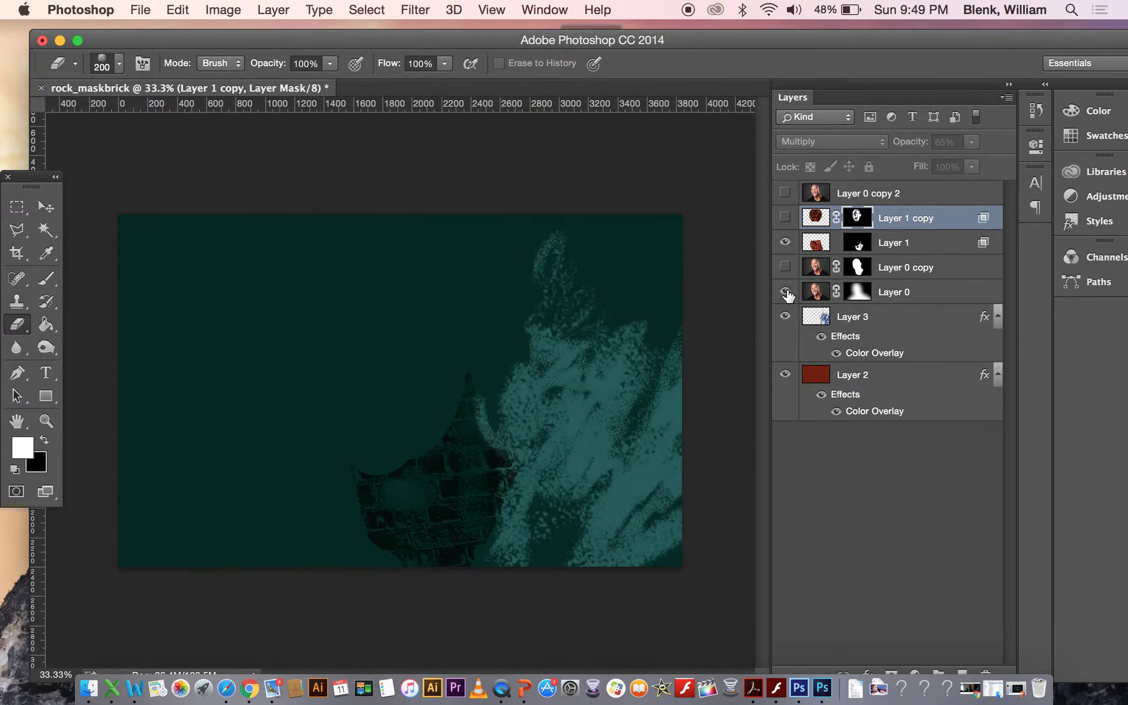
left_click(786, 292)
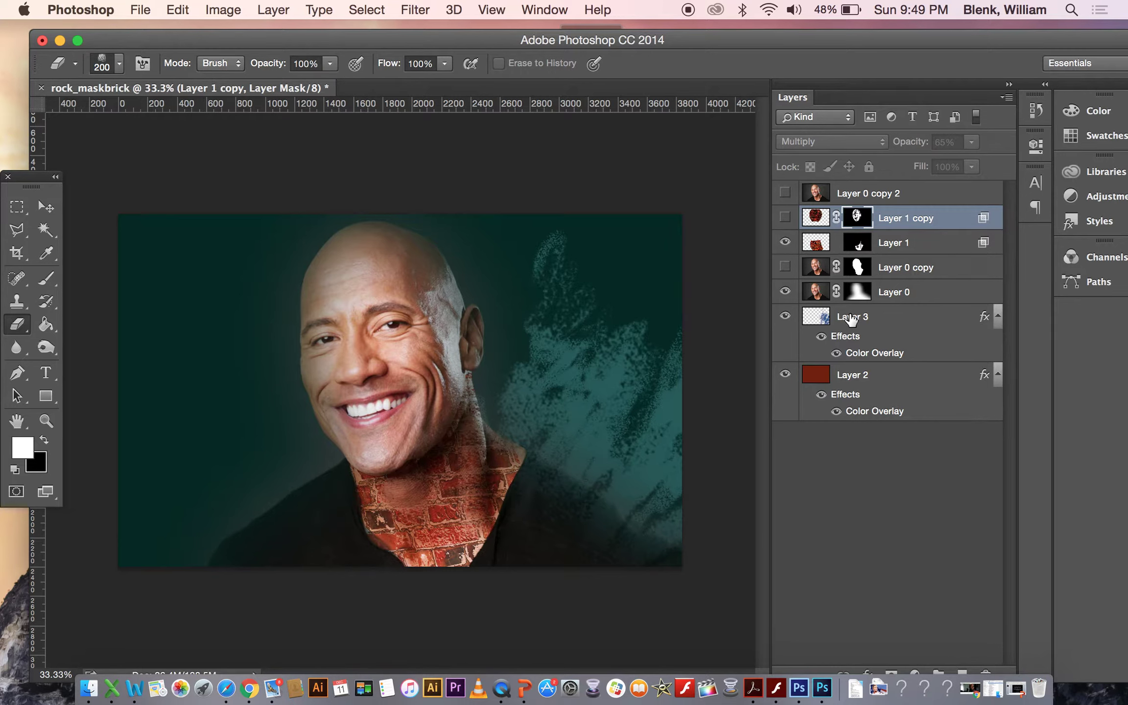
left_click(785, 317)
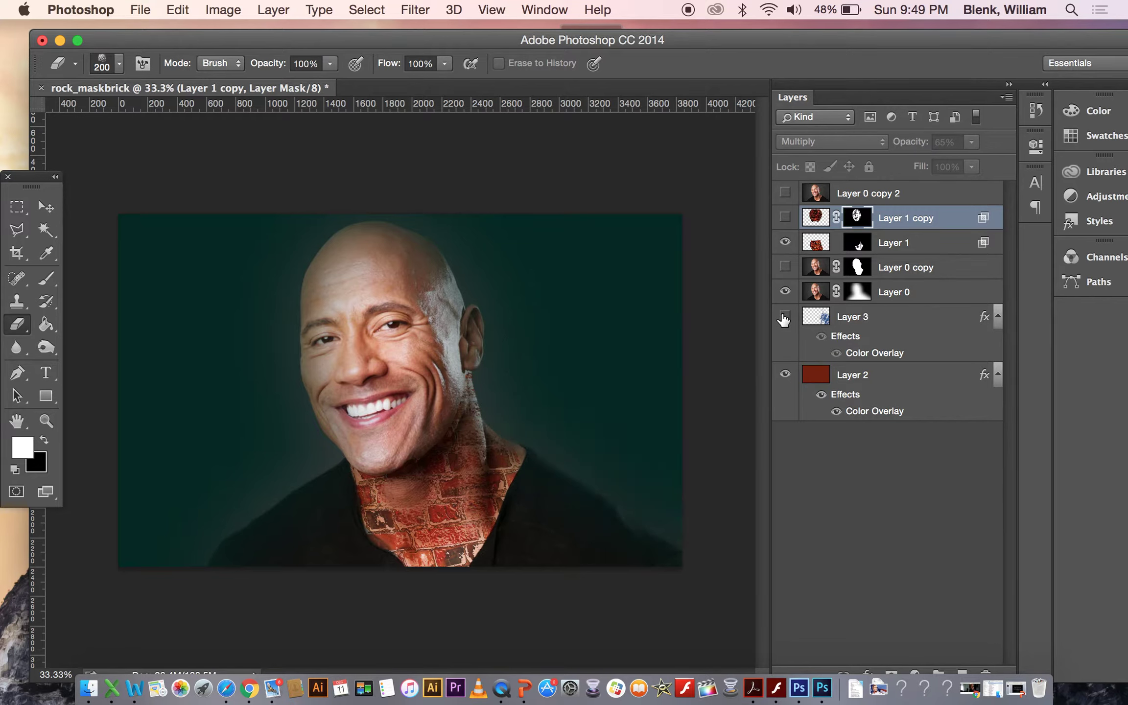
left_click(784, 317)
left_click(785, 316)
left_click(785, 317)
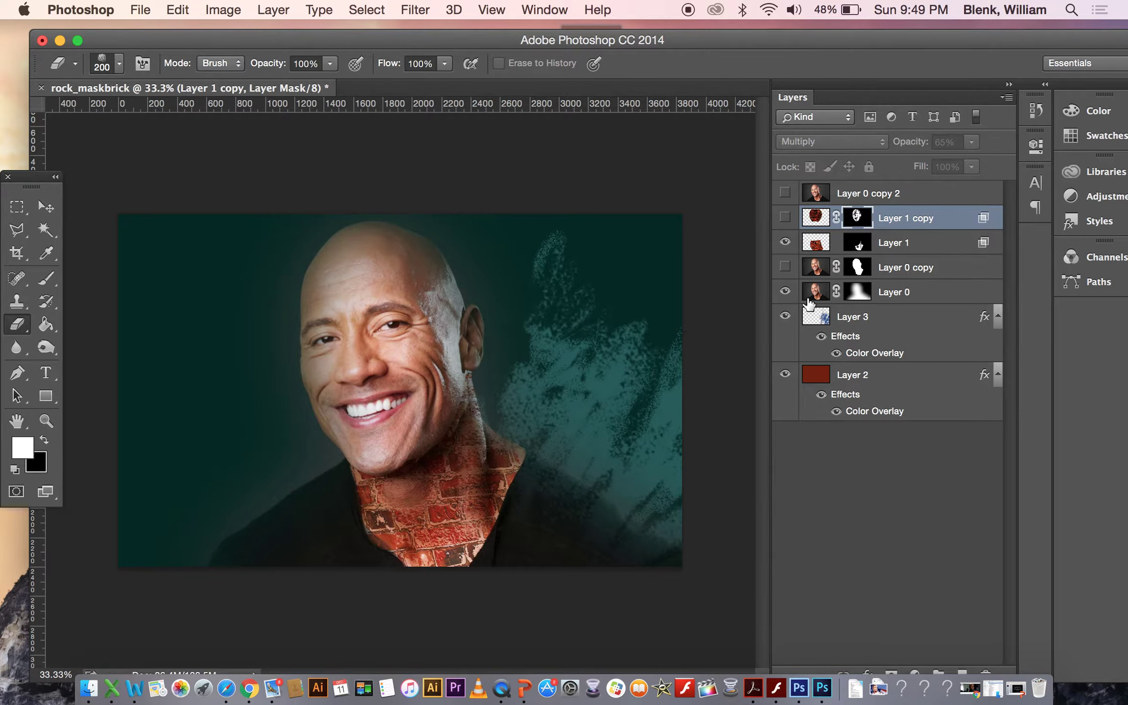
Step: Turn on Layer 0 copy and the face brick layer, then check the clean Layer 0 copy 2
left_click(785, 267)
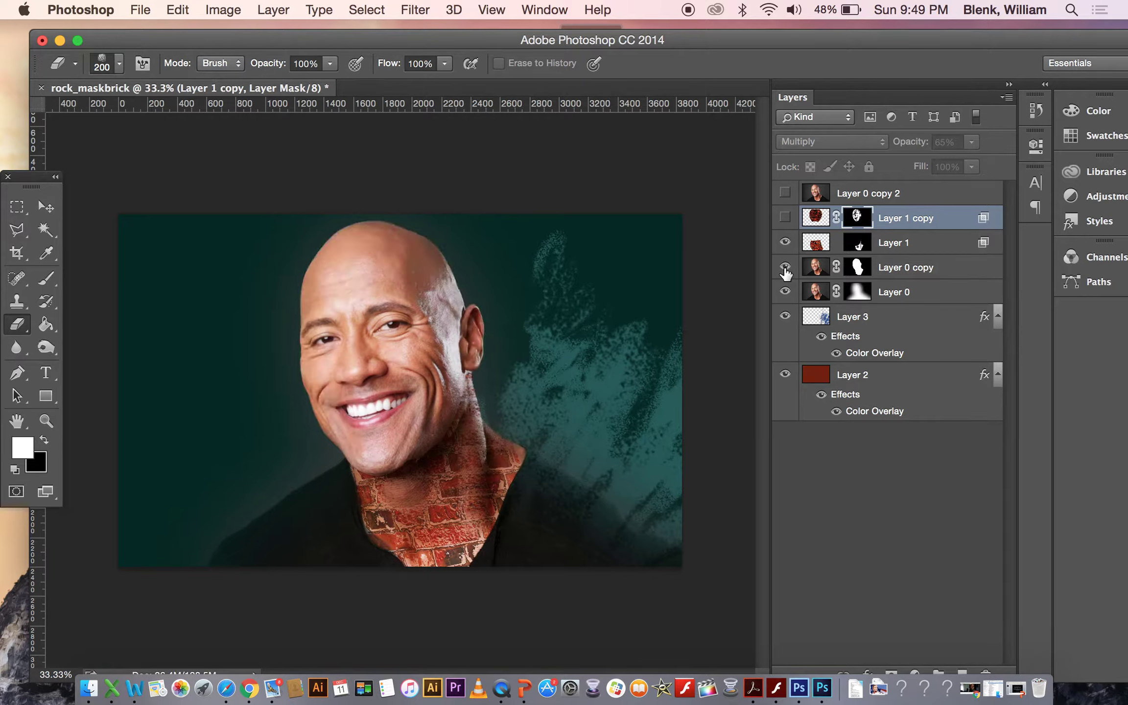
left_click(785, 217)
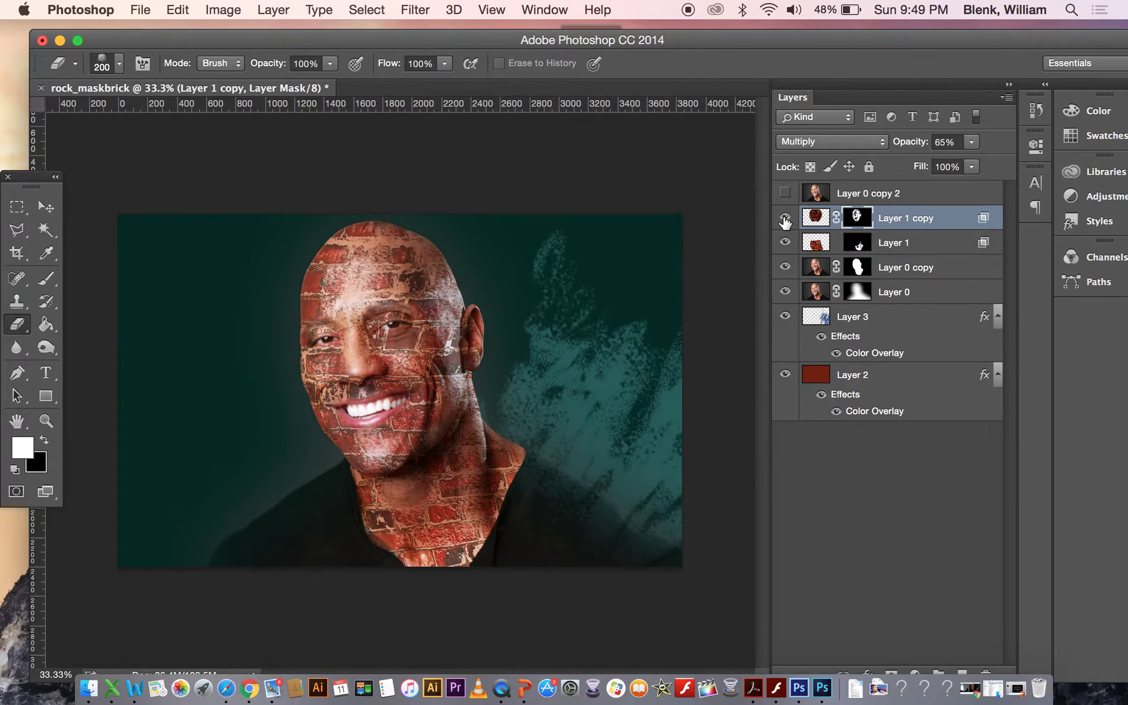
left_click(785, 193)
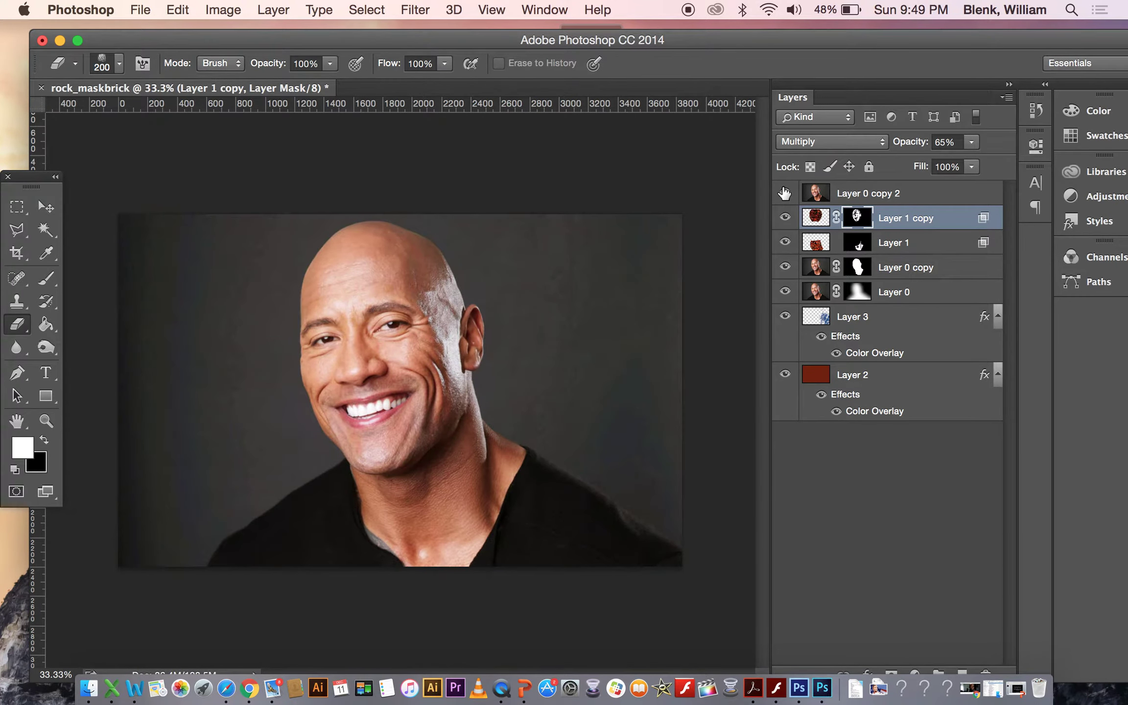
left_click(784, 193)
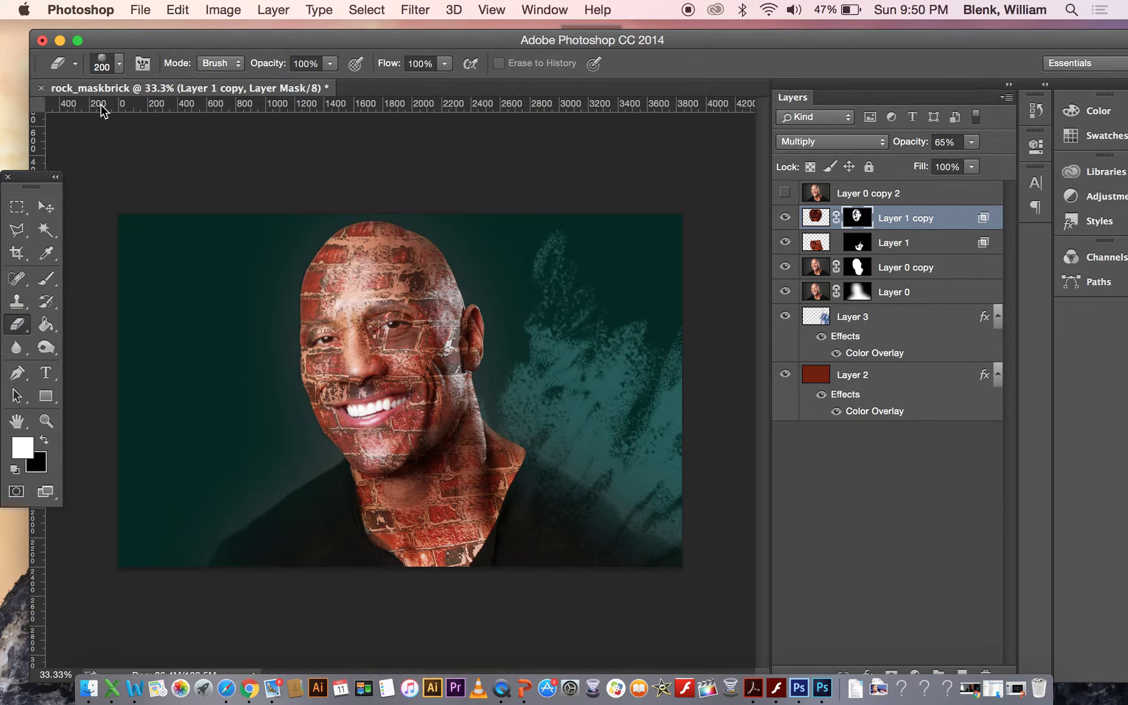
Step: Save and close rock_maskbrick, minimize Photoshop, and open the texture Mask exercise folder
left_click(142, 10)
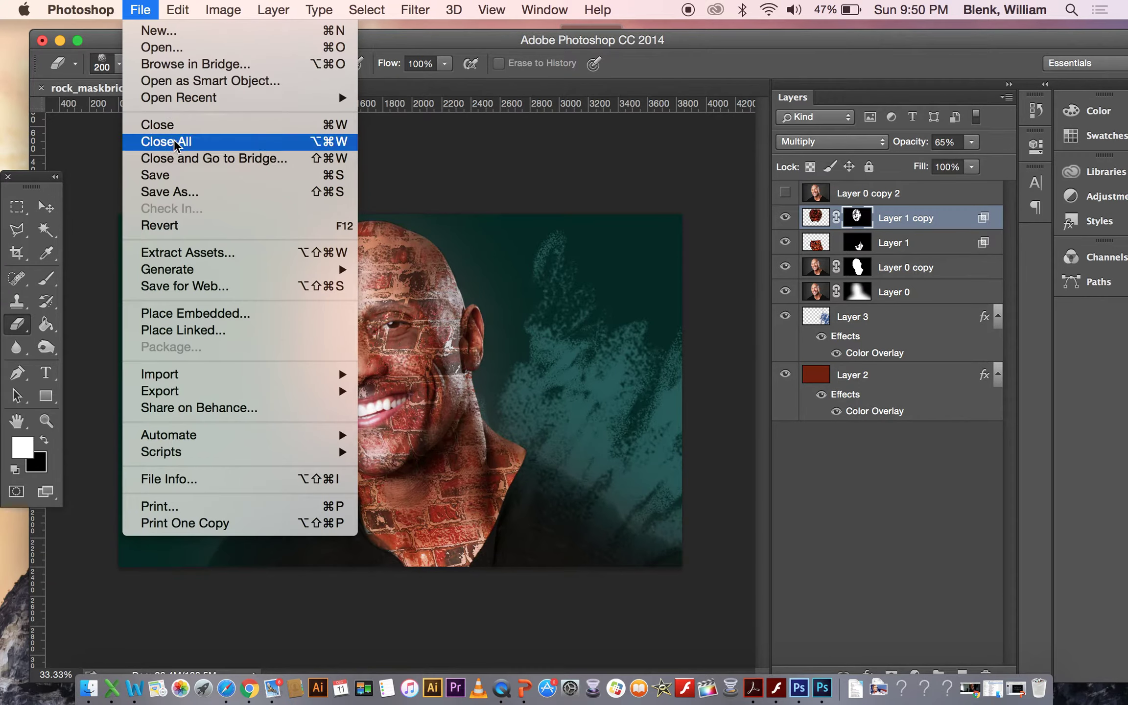
left_click(181, 174)
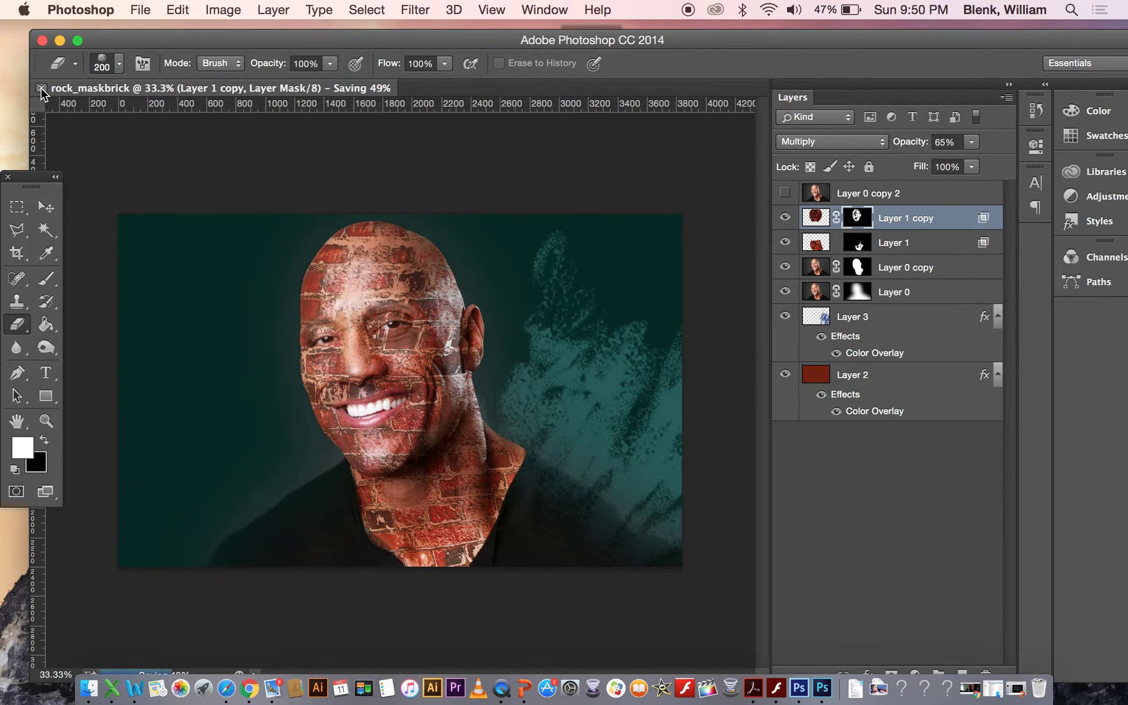
left_click(40, 87)
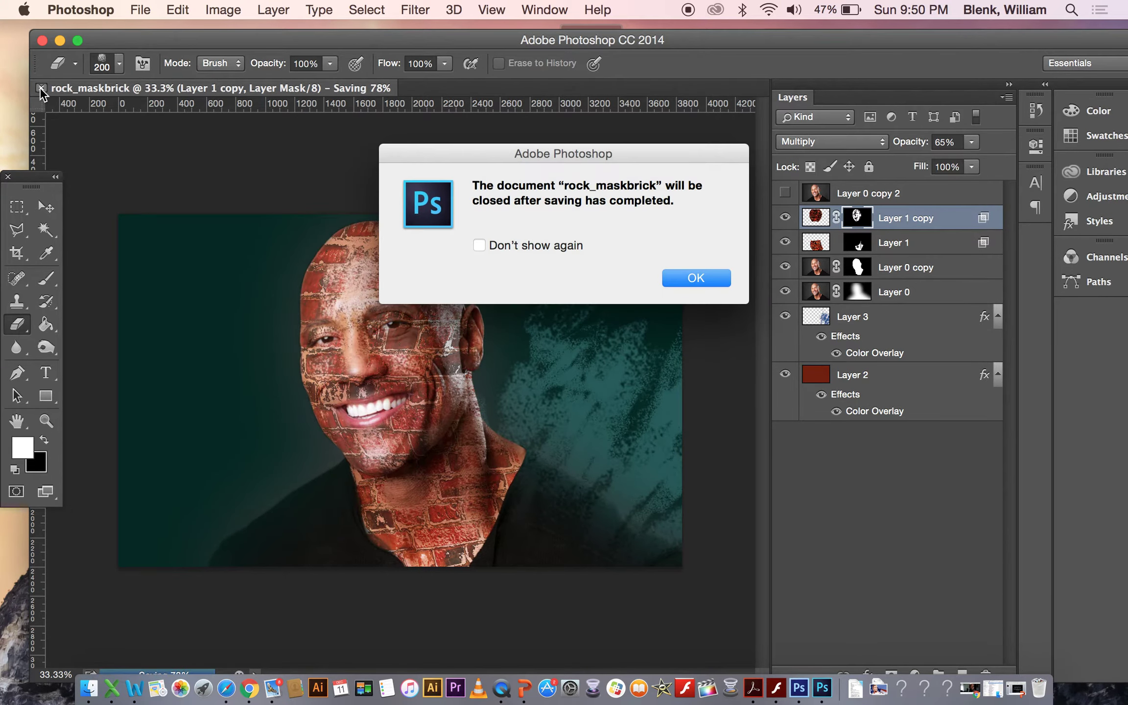
left_click(705, 278)
left_click(61, 40)
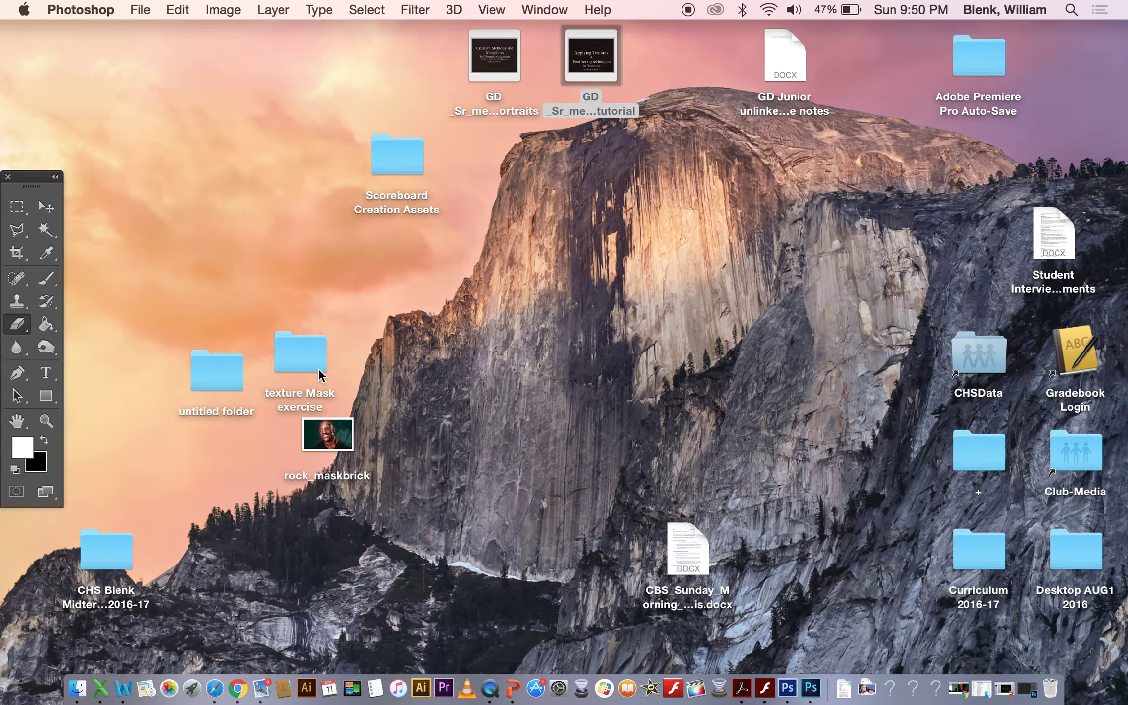
double_click(305, 353)
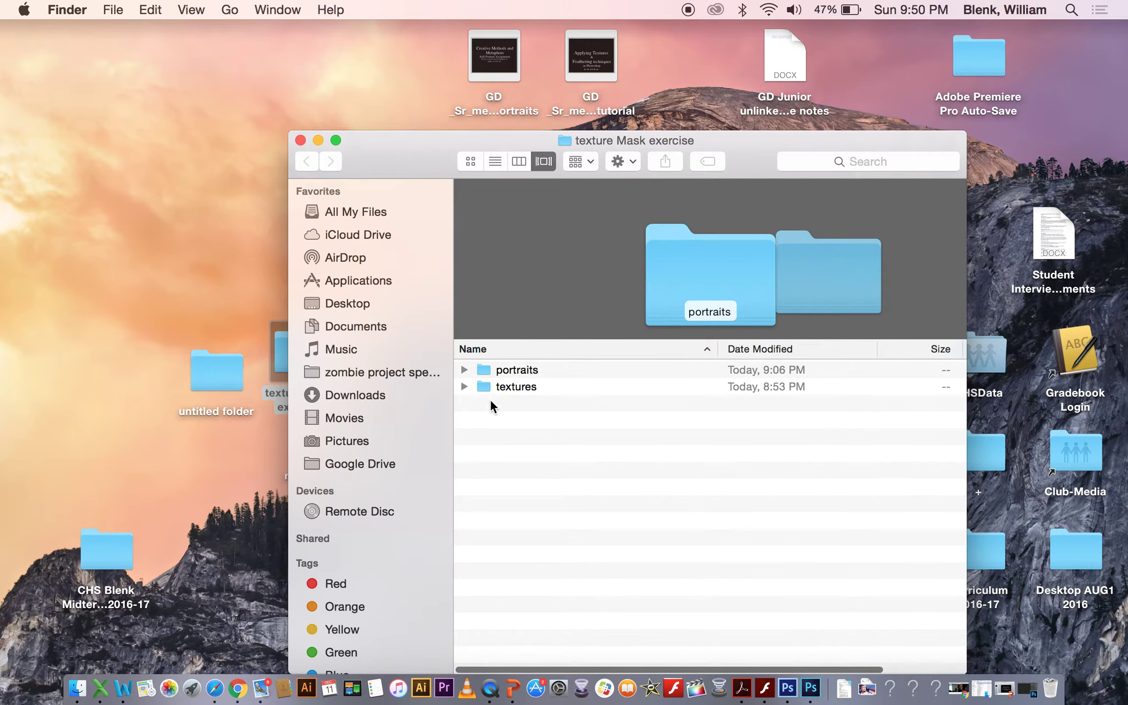
left_click_drag(427, 153, 288, 85)
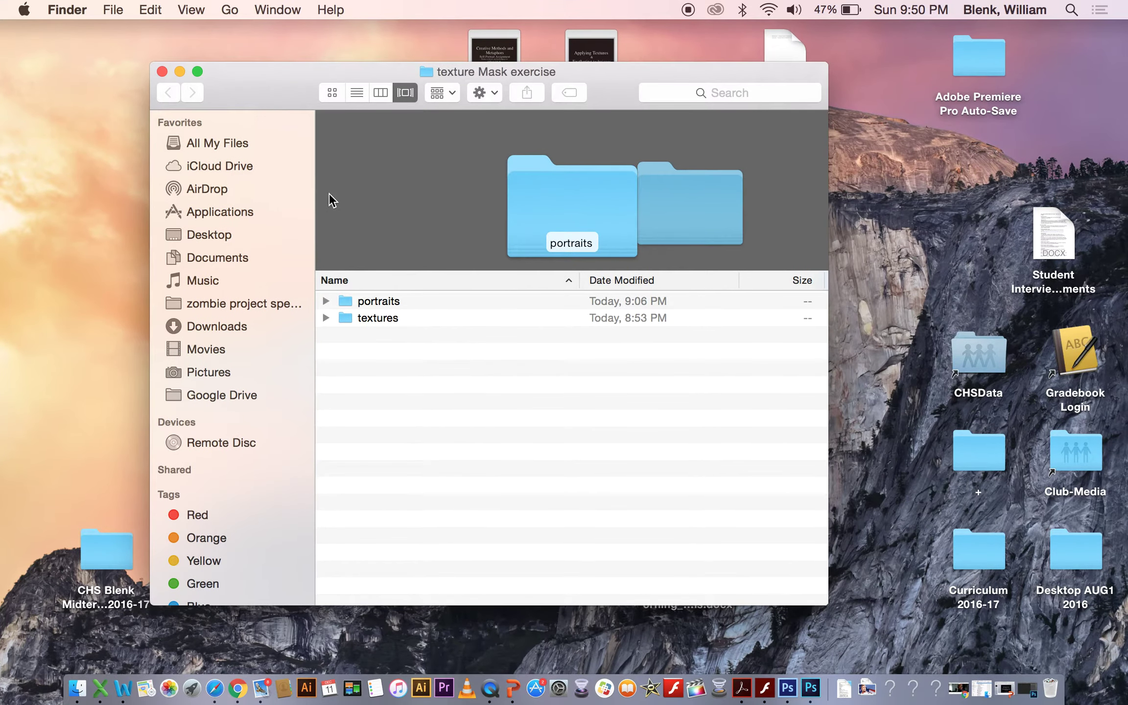
left_click(327, 300)
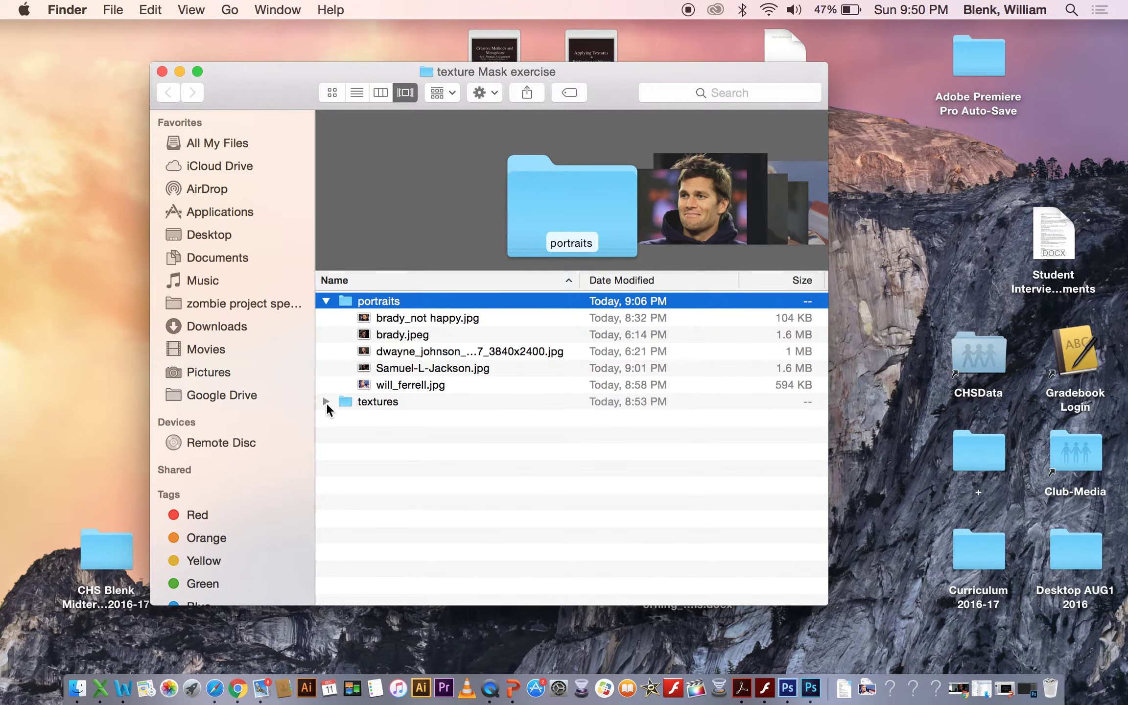
left_click(326, 401)
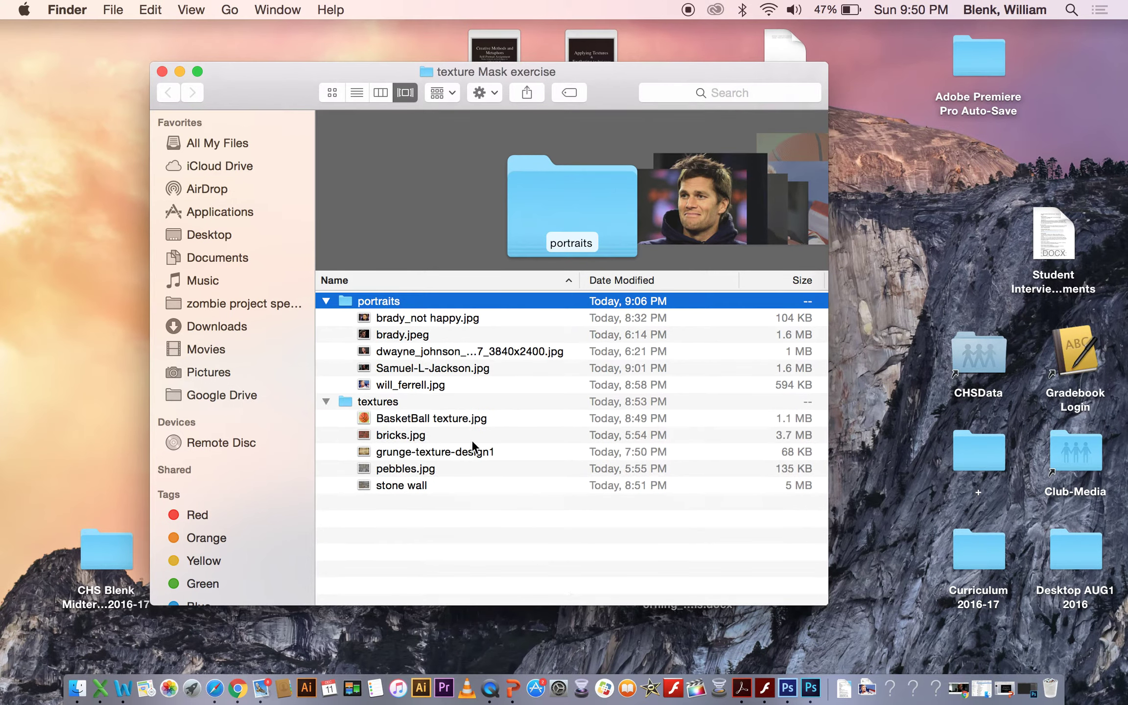
left_click(455, 318)
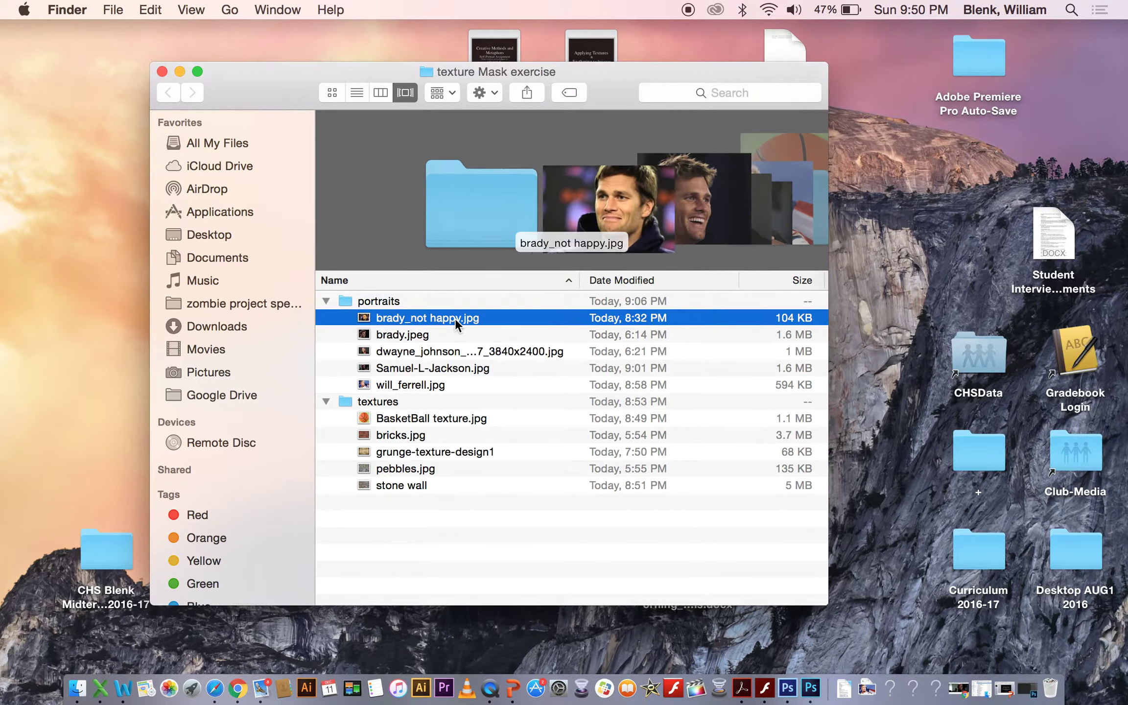
key("Down")
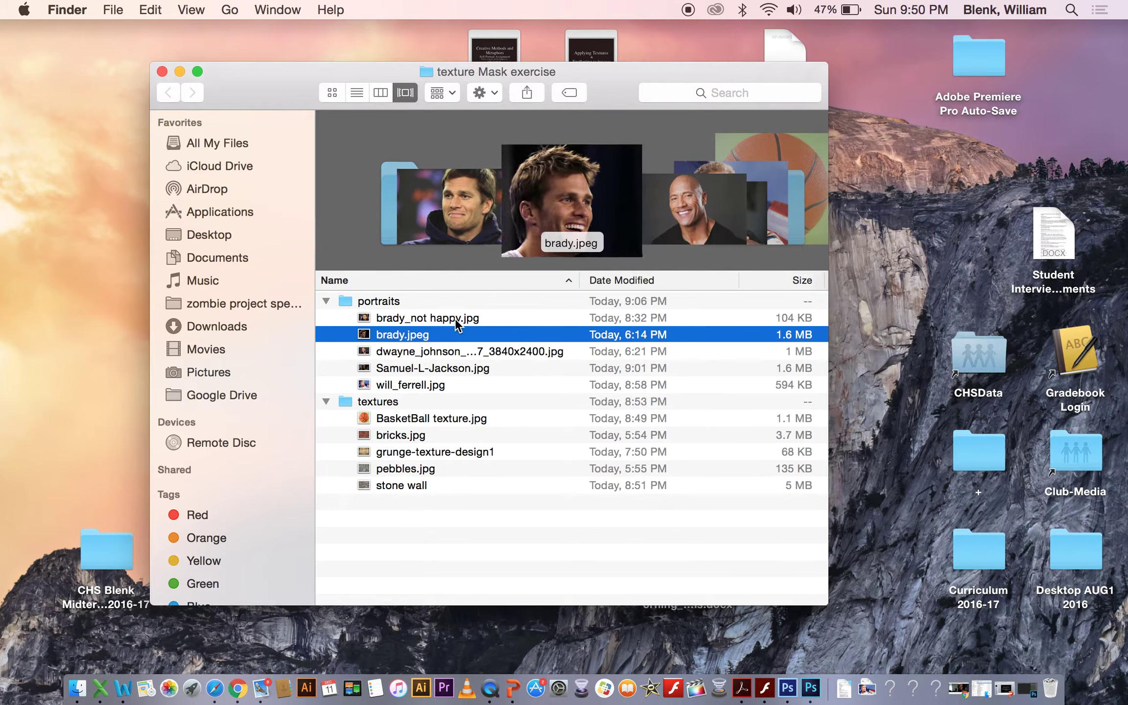
key("Up")
key("Down")
key("Down")
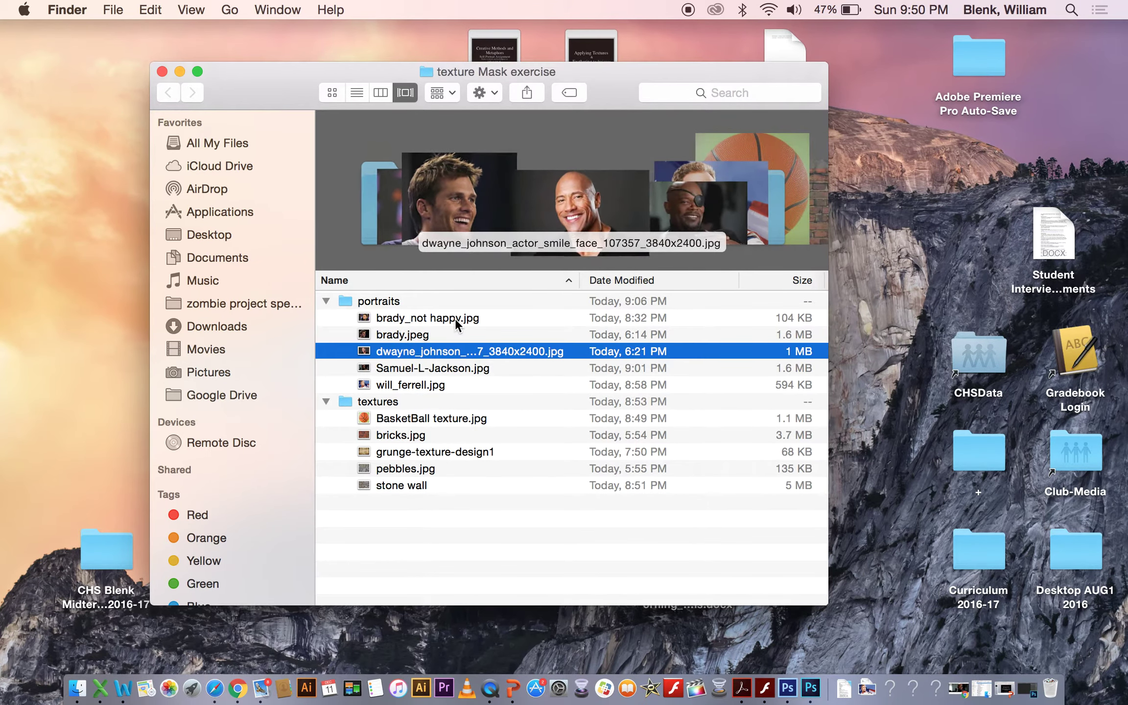
left_click(453, 372)
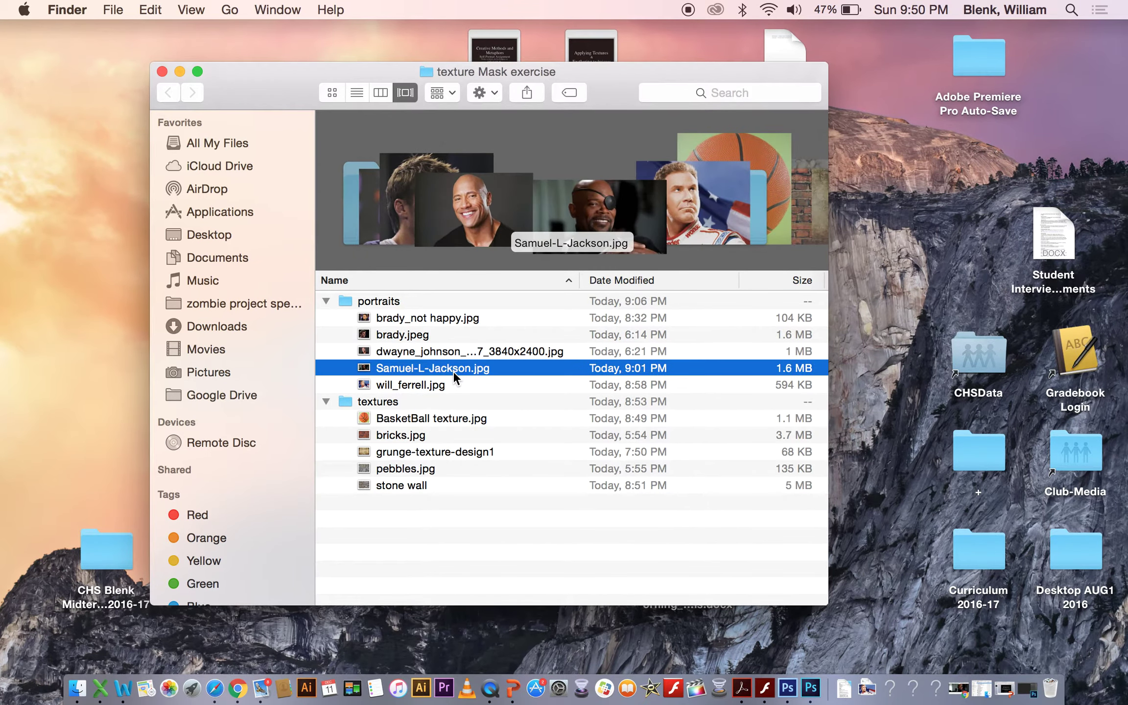
left_click(436, 387)
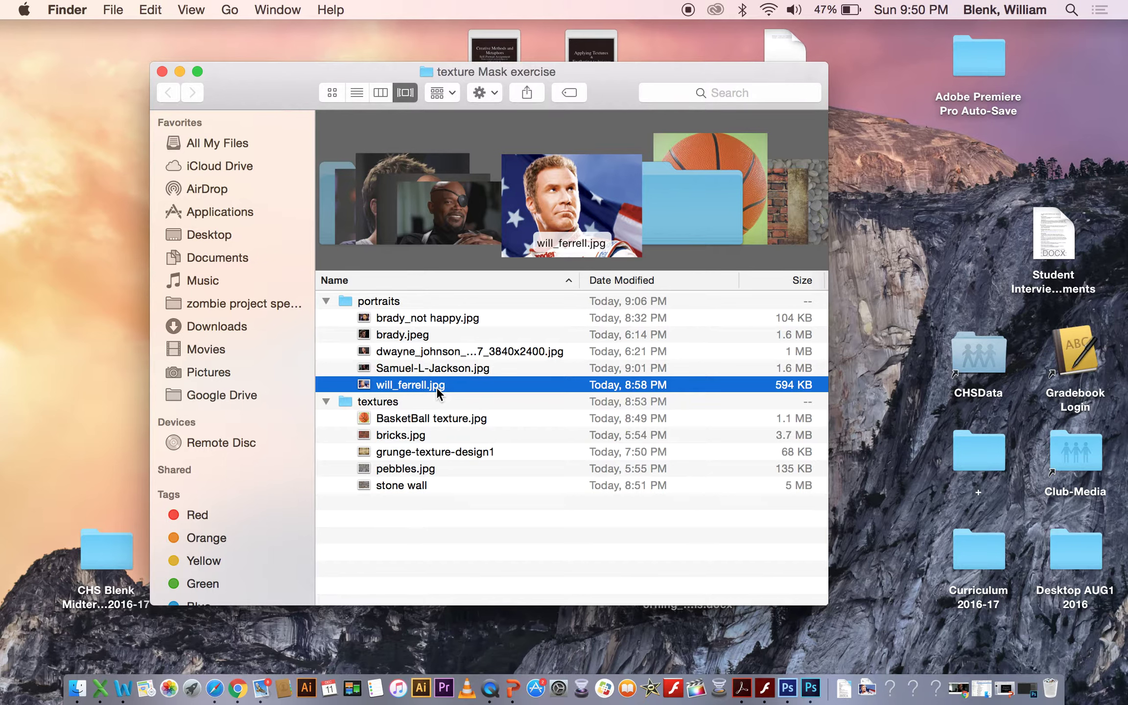
left_click(405, 369)
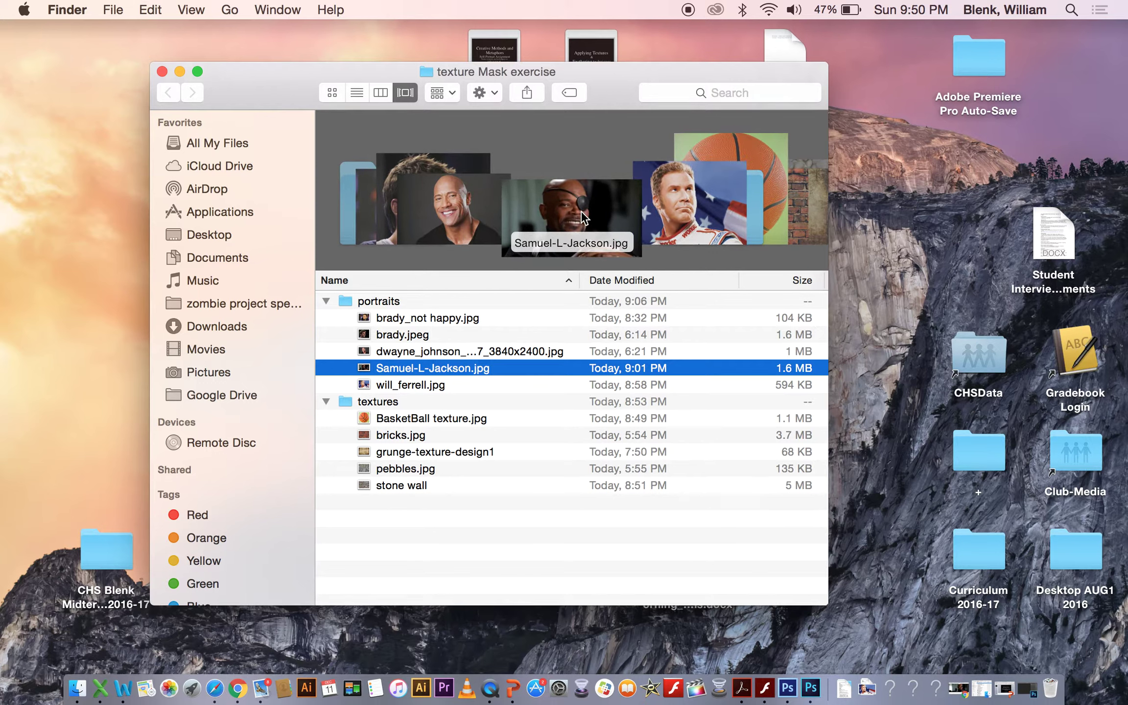
left_click(410, 332)
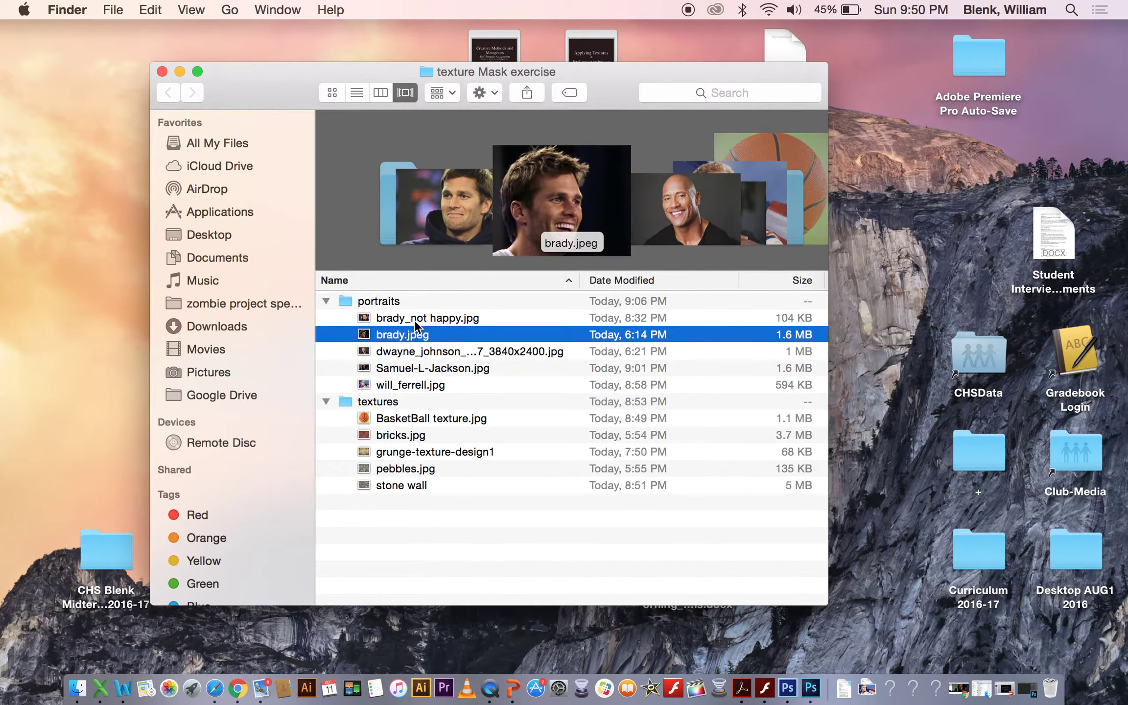
key("Up")
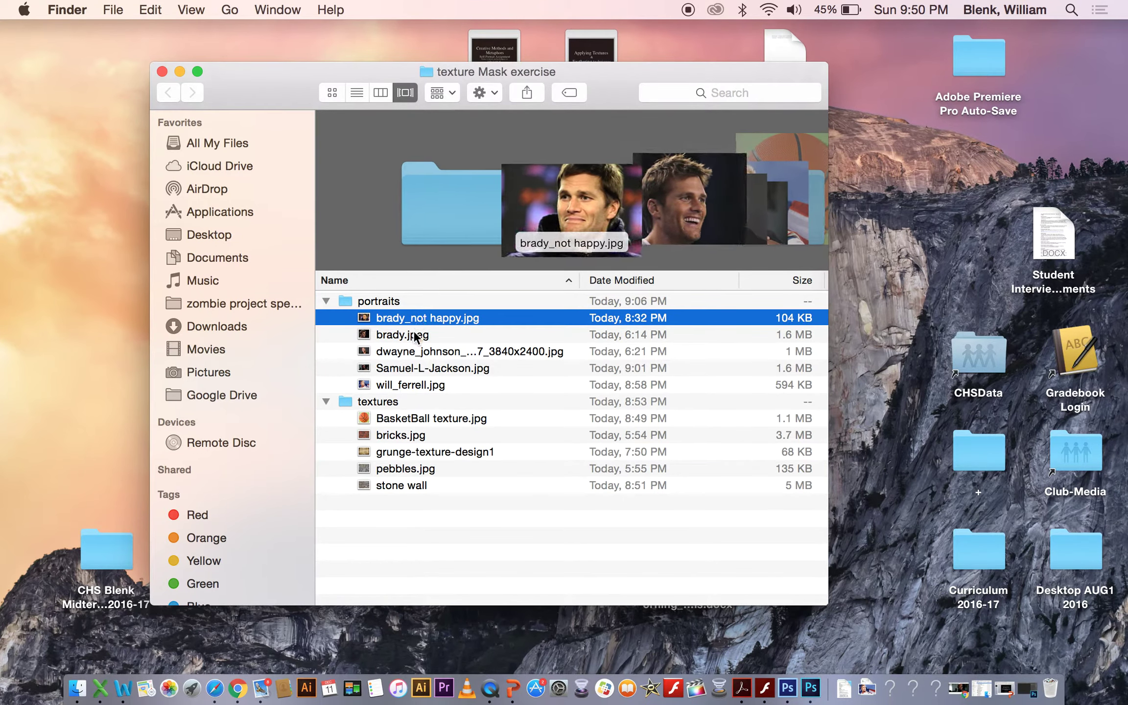
key("Down")
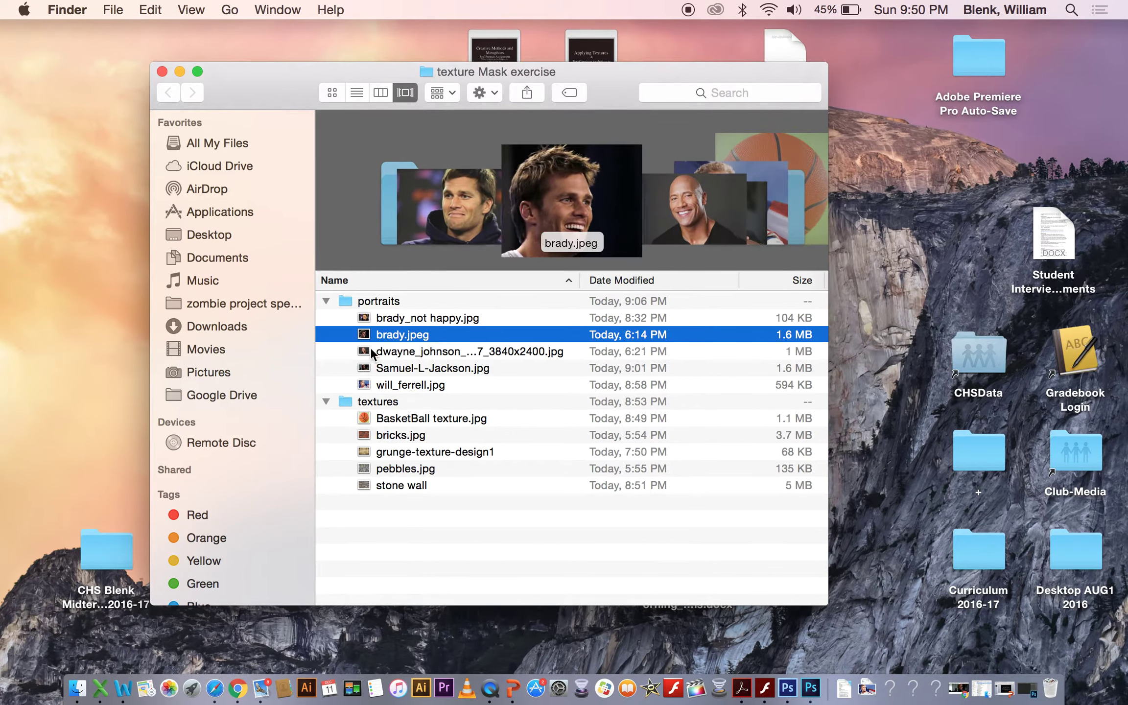
left_click(405, 319)
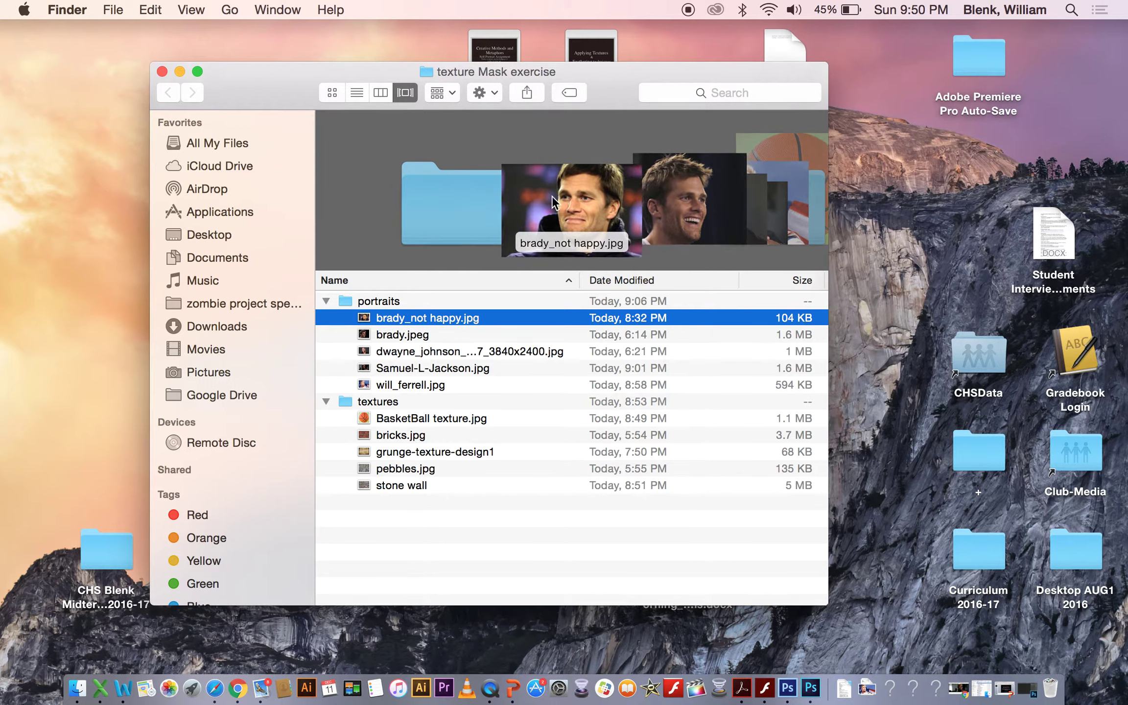
left_click(418, 367)
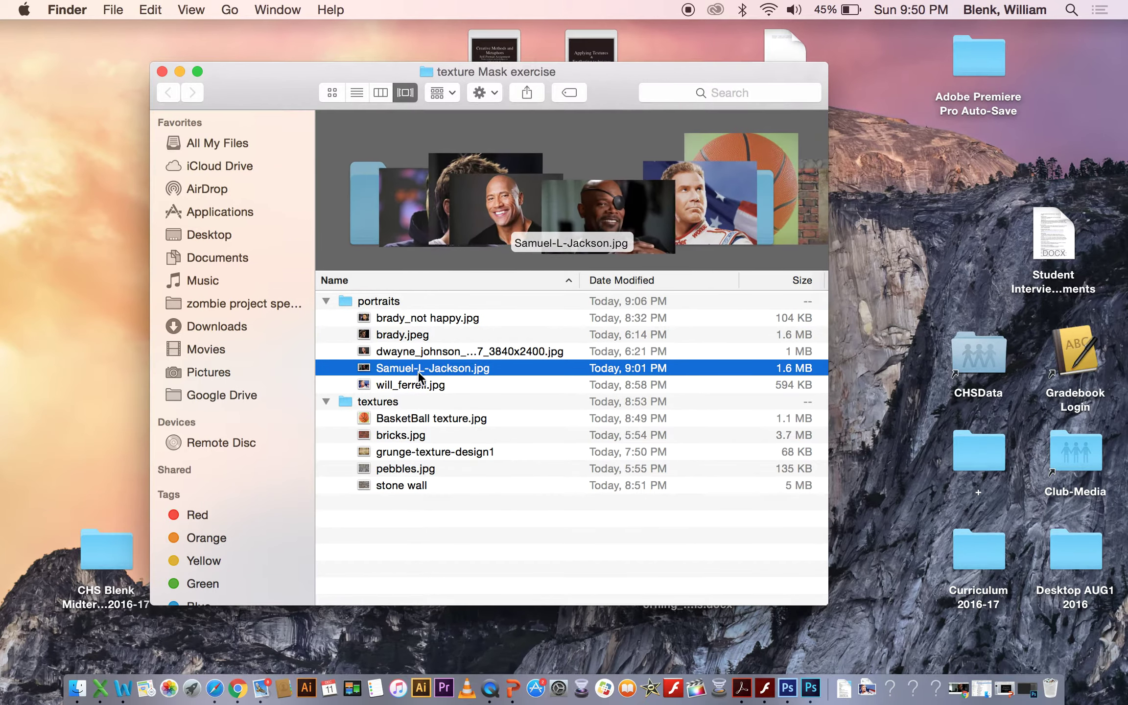
left_click(412, 382)
left_click(404, 418)
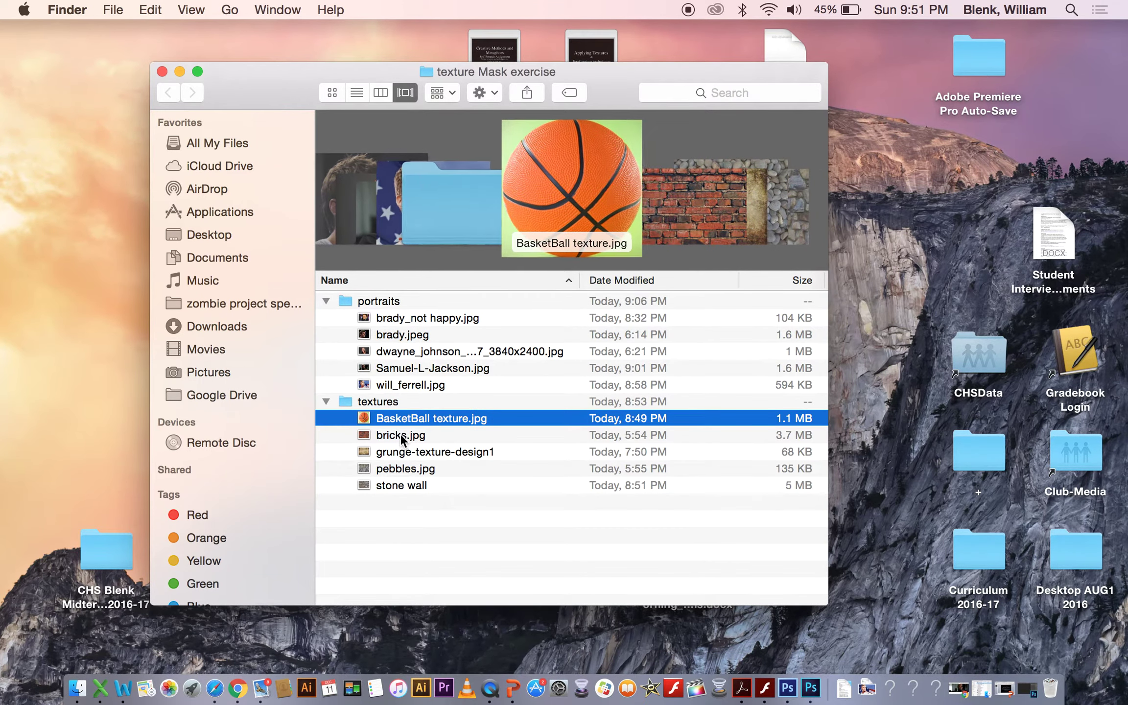
left_click(426, 452)
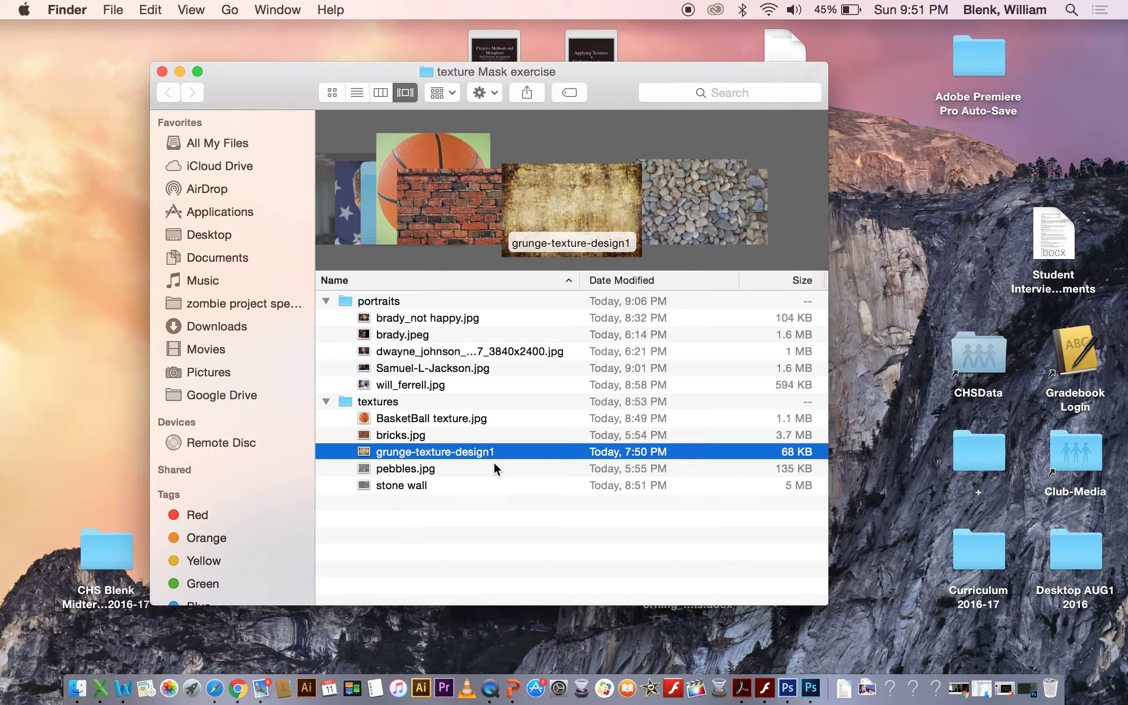
left_click(435, 469)
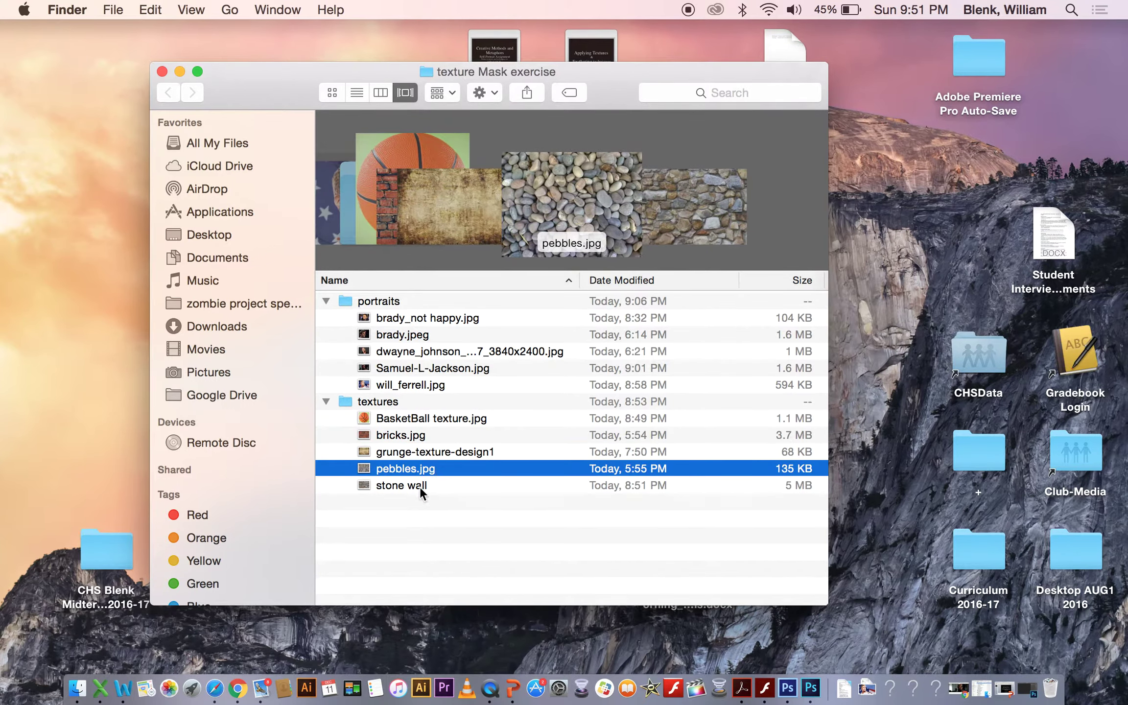
left_click(418, 485)
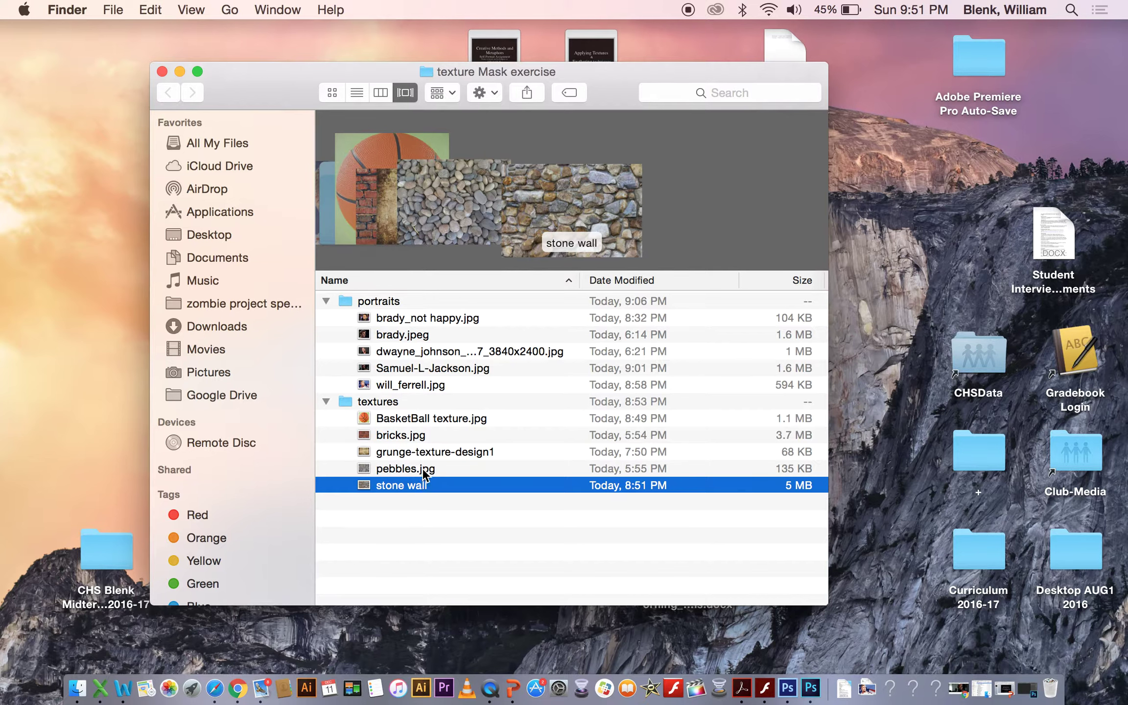
left_click(422, 468)
left_click(409, 483)
left_click(422, 468)
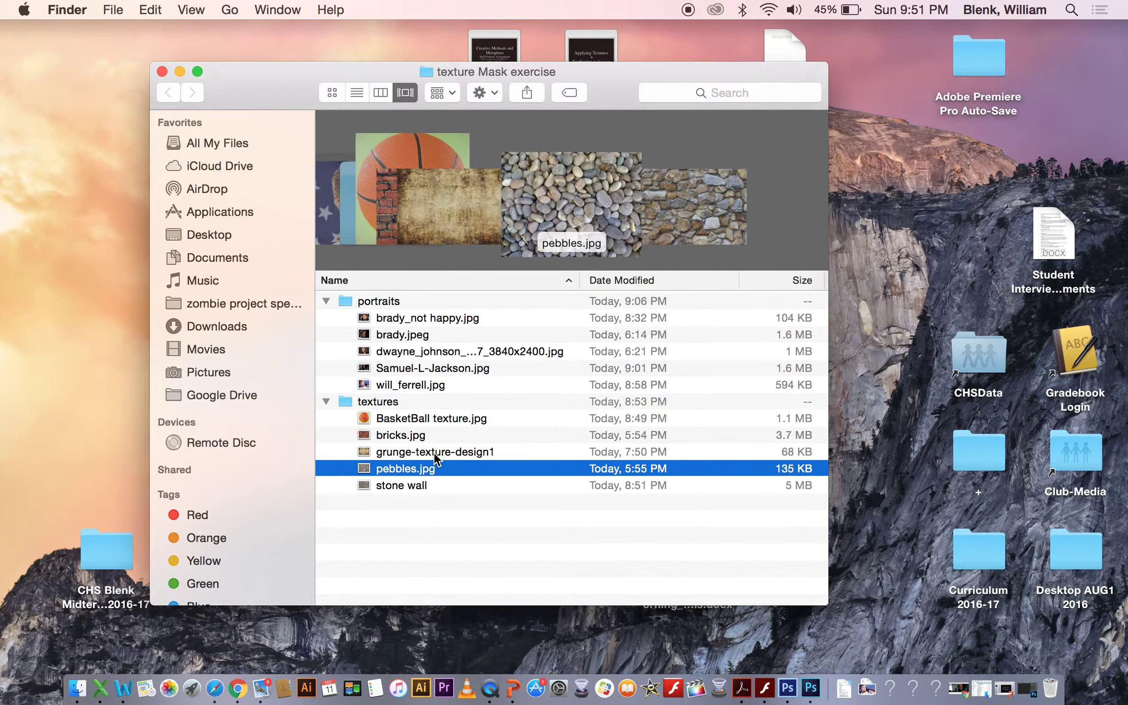
left_click(434, 452)
left_click(417, 433)
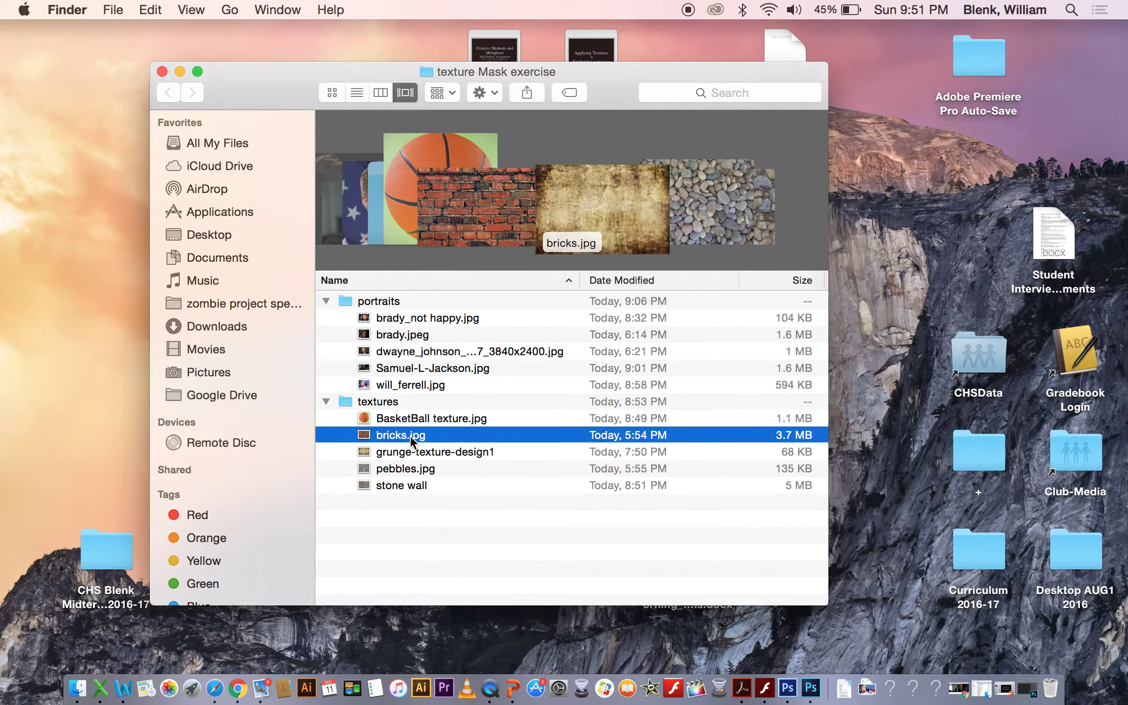
left_click(428, 417)
left_click(413, 485)
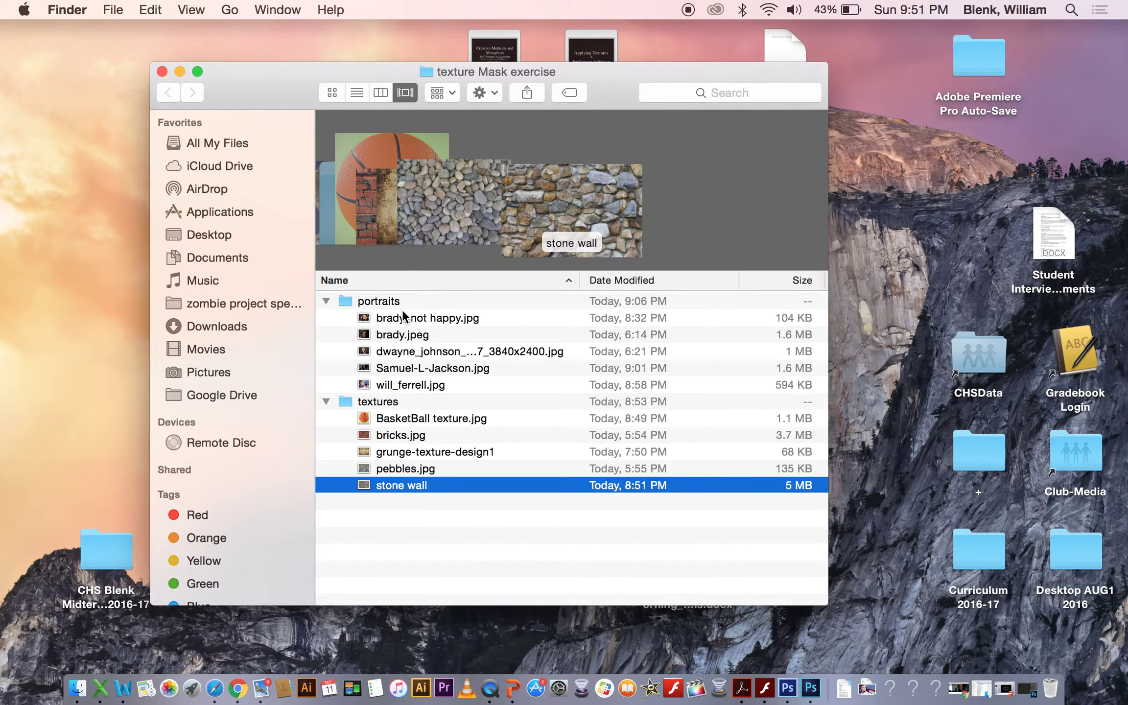
Step: Open the dwayne_johnson jpg with Adobe Photoshop CC 2014 (15.2.2) from Finder's Open With list
left_click(413, 352)
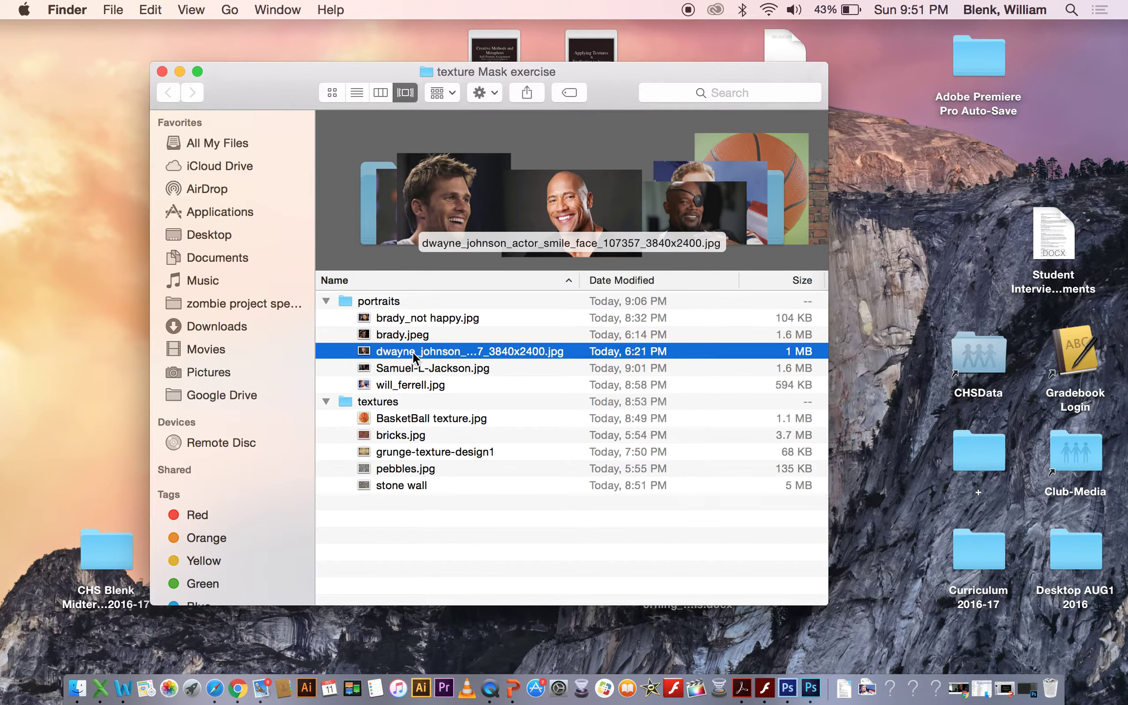
right_click(412, 351)
mouse_move(460, 354)
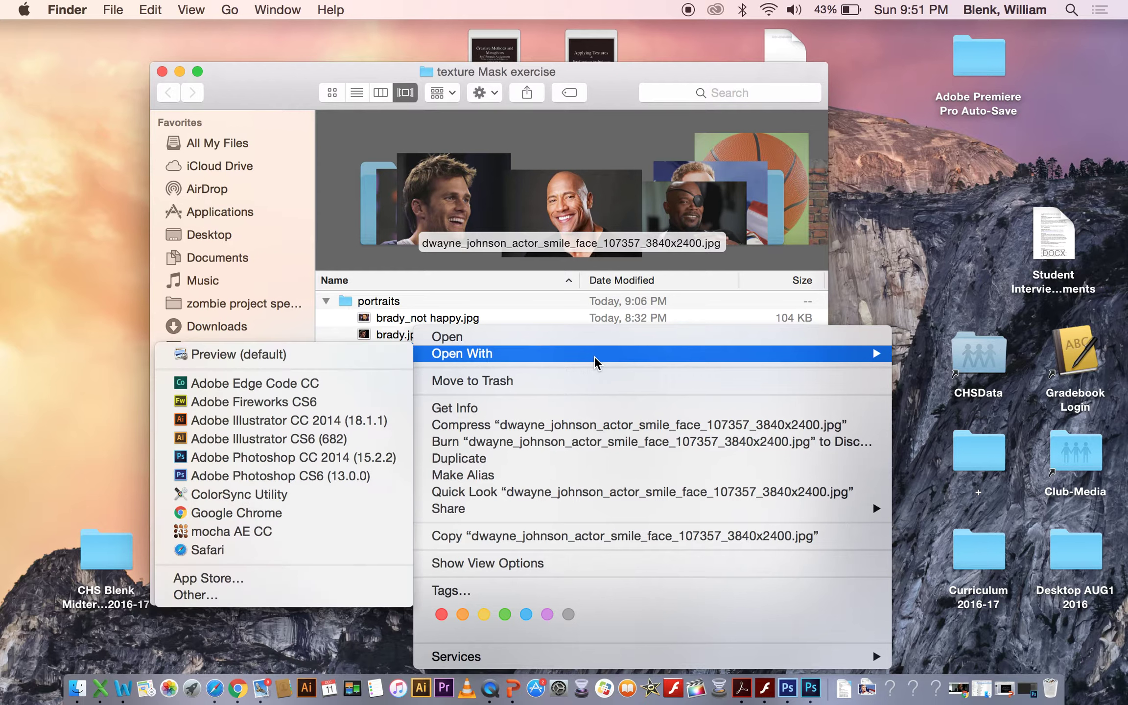
key("Escape")
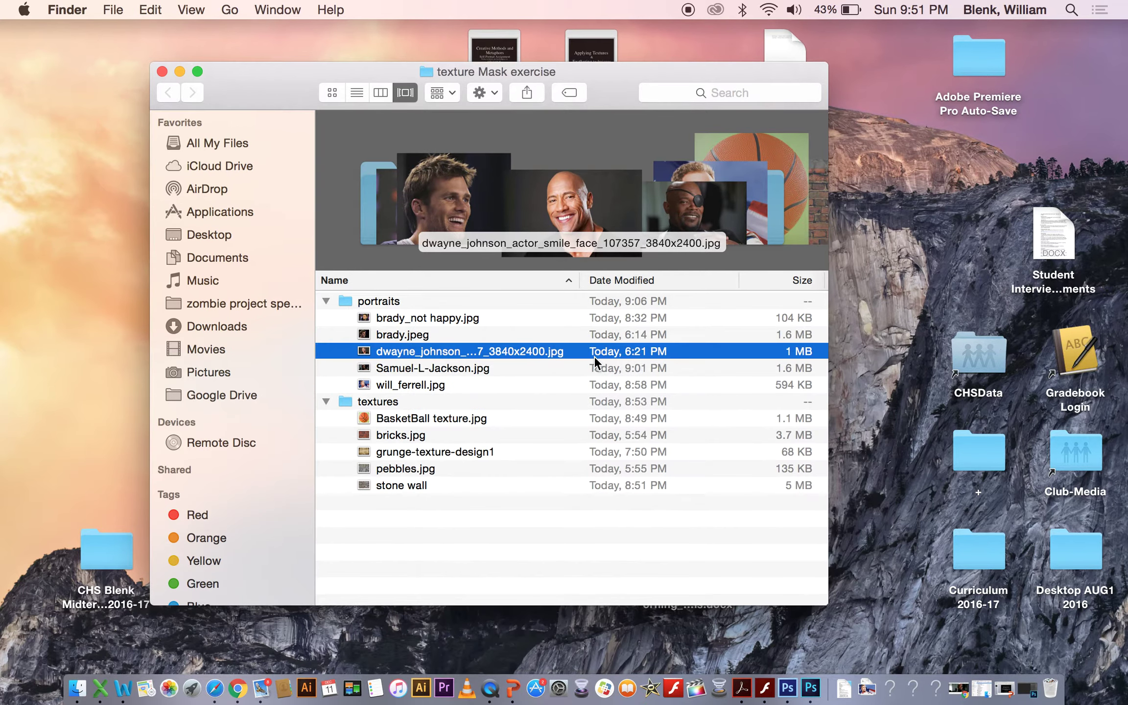
right_click(477, 350)
mouse_move(485, 353)
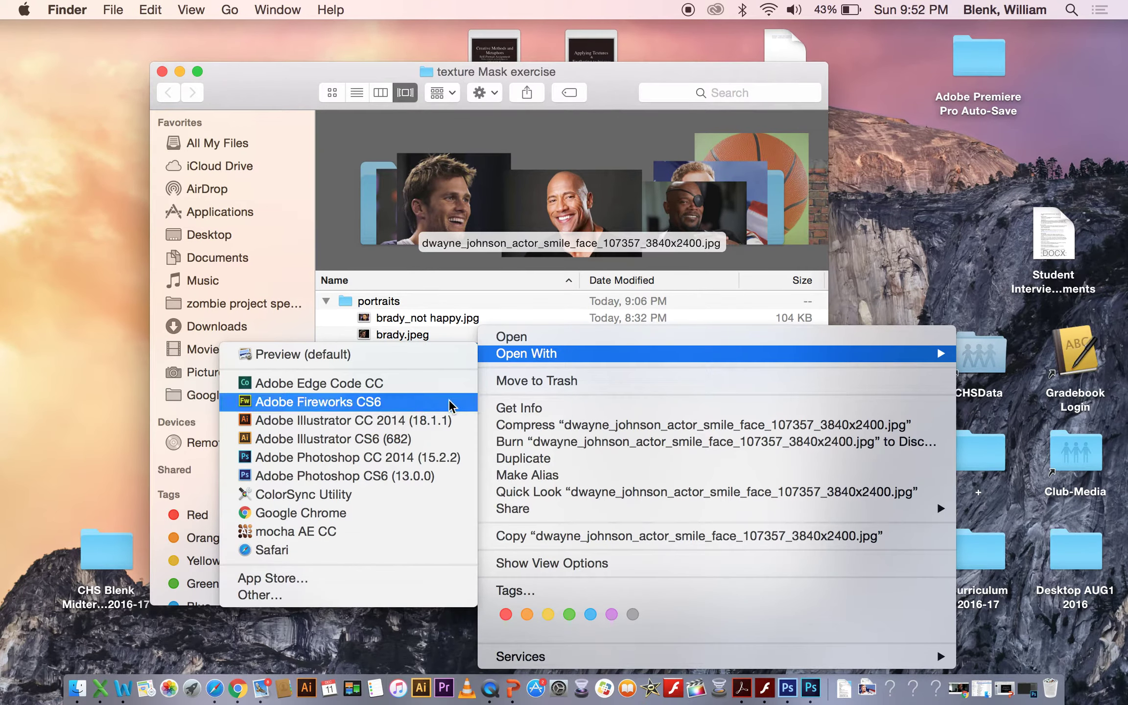
left_click(416, 457)
Step: Open the stone wall image from texture Mask exercise > textures in Photoshop
left_click(142, 10)
left_click(161, 53)
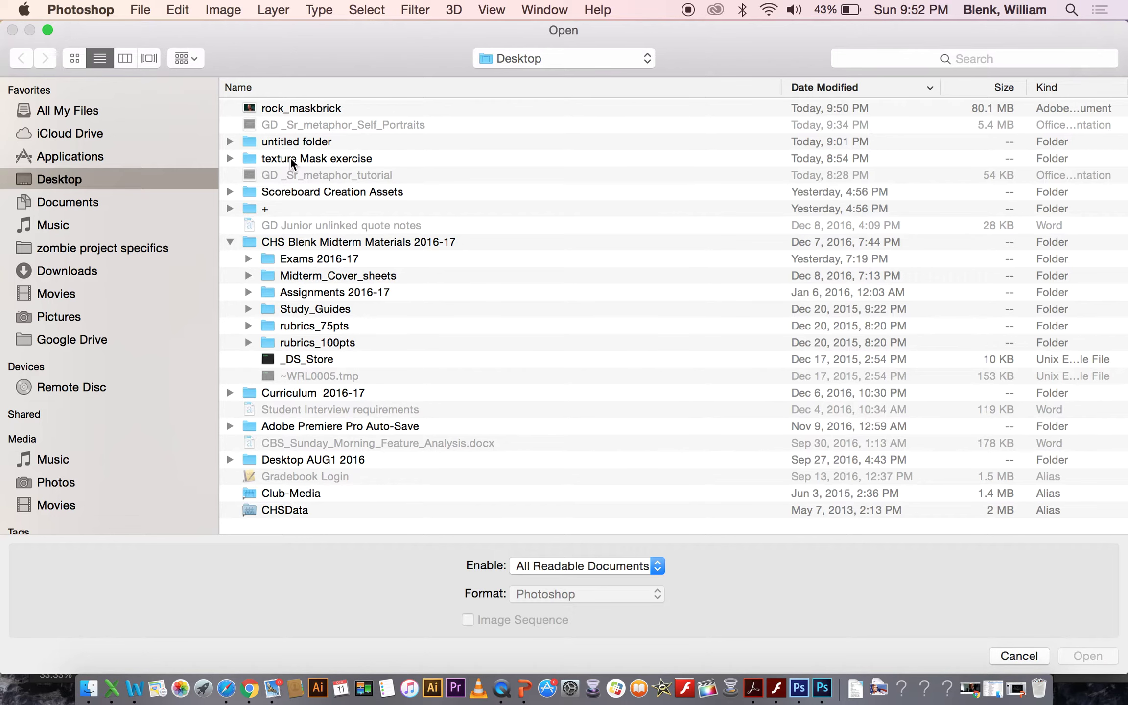
left_click(248, 159)
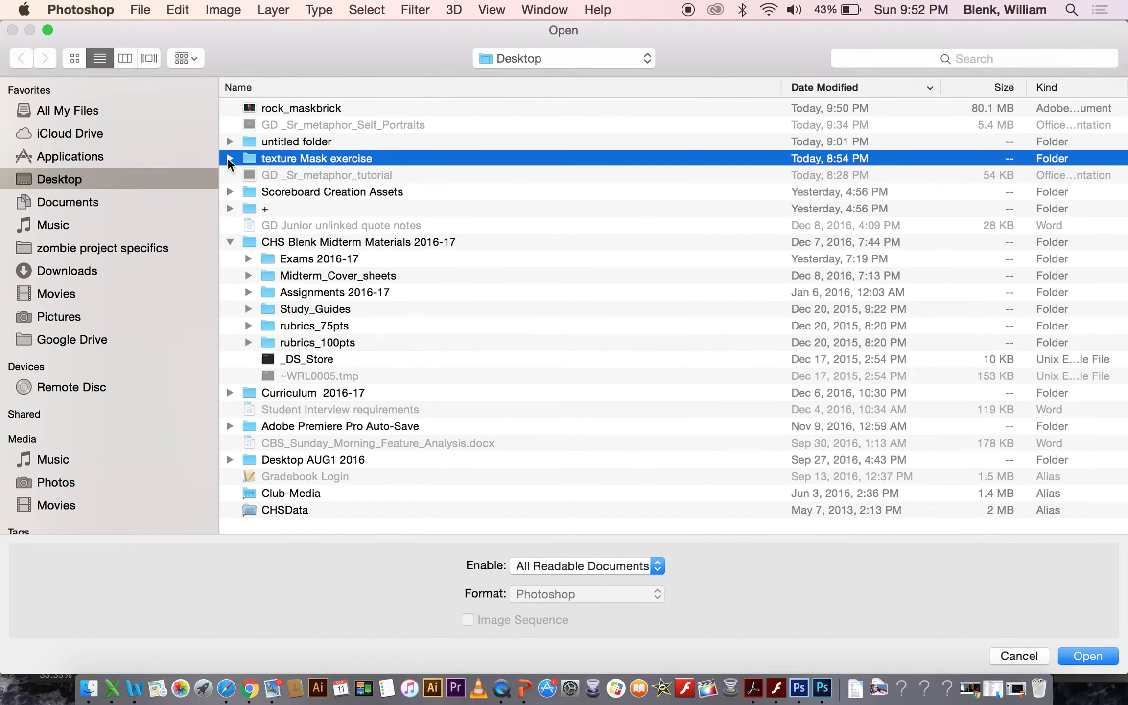
left_click(229, 157)
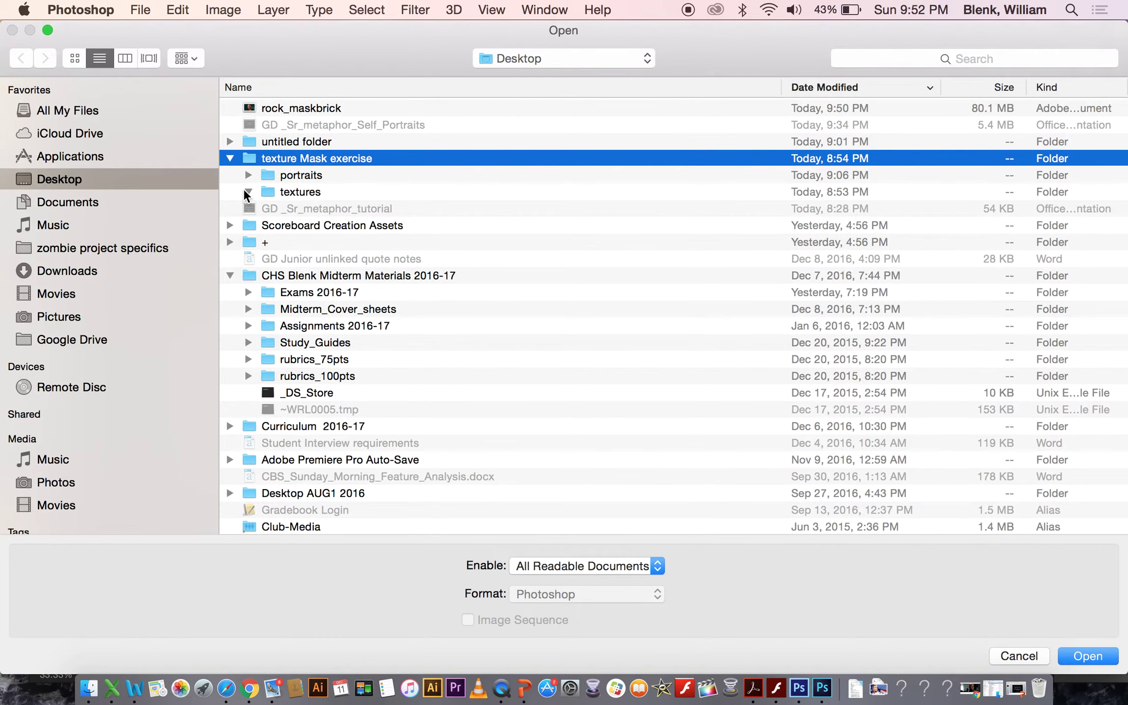
left_click(248, 191)
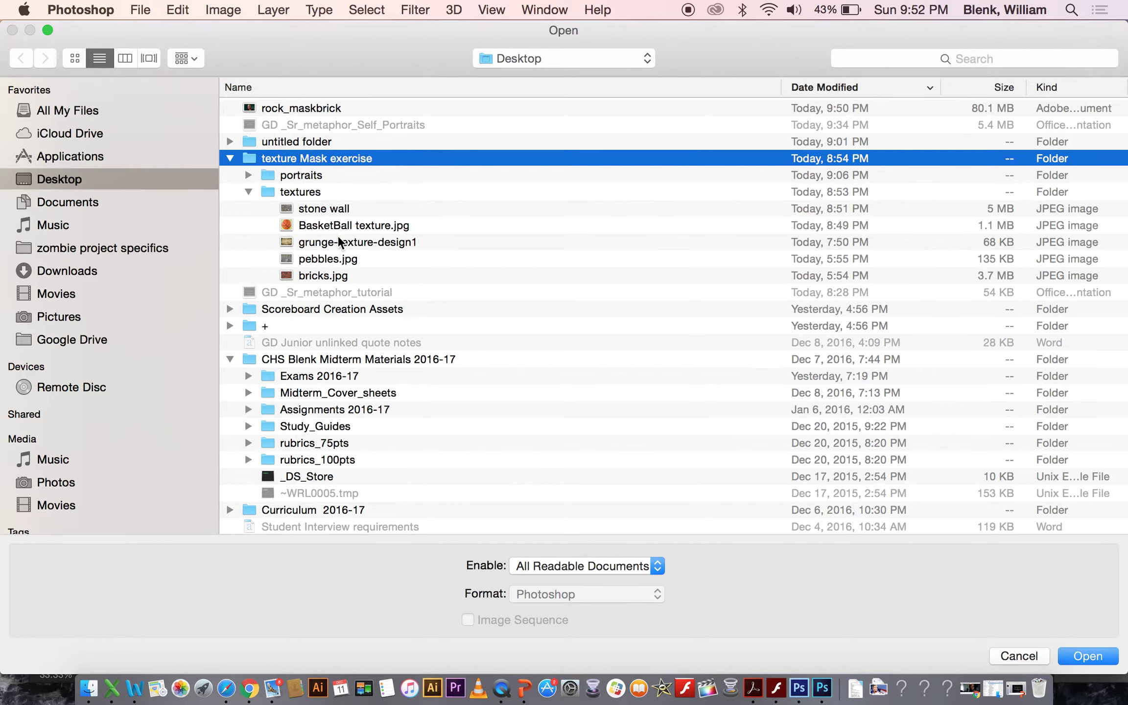
left_click(338, 209)
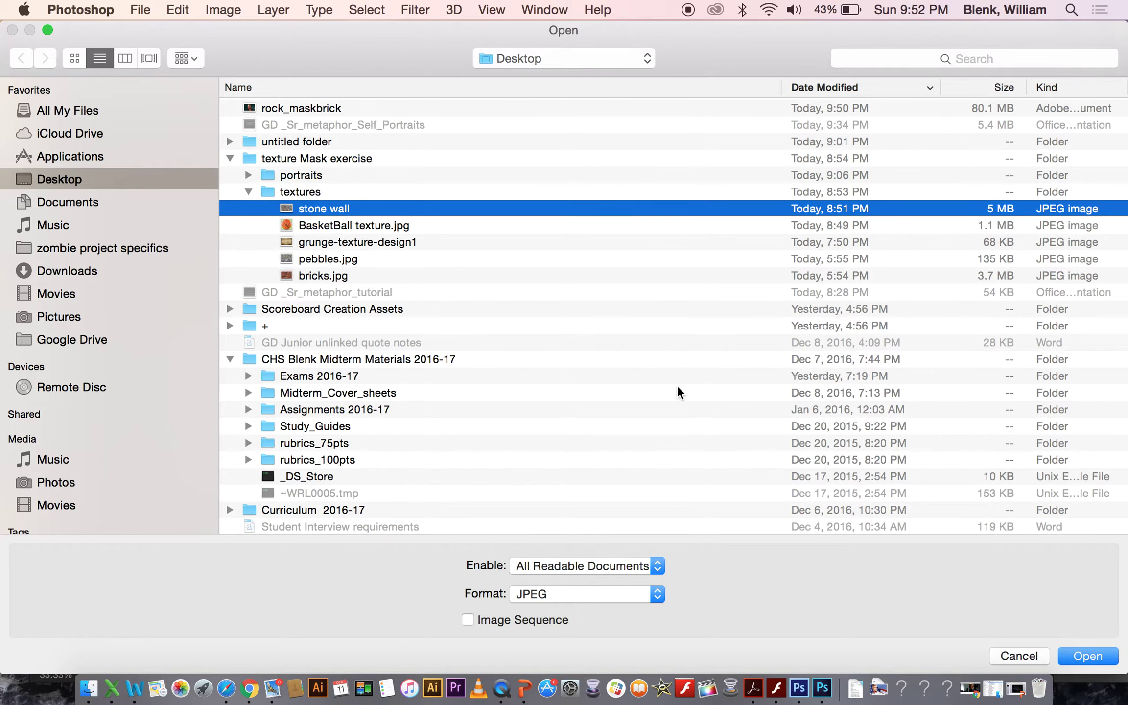
left_click(1098, 657)
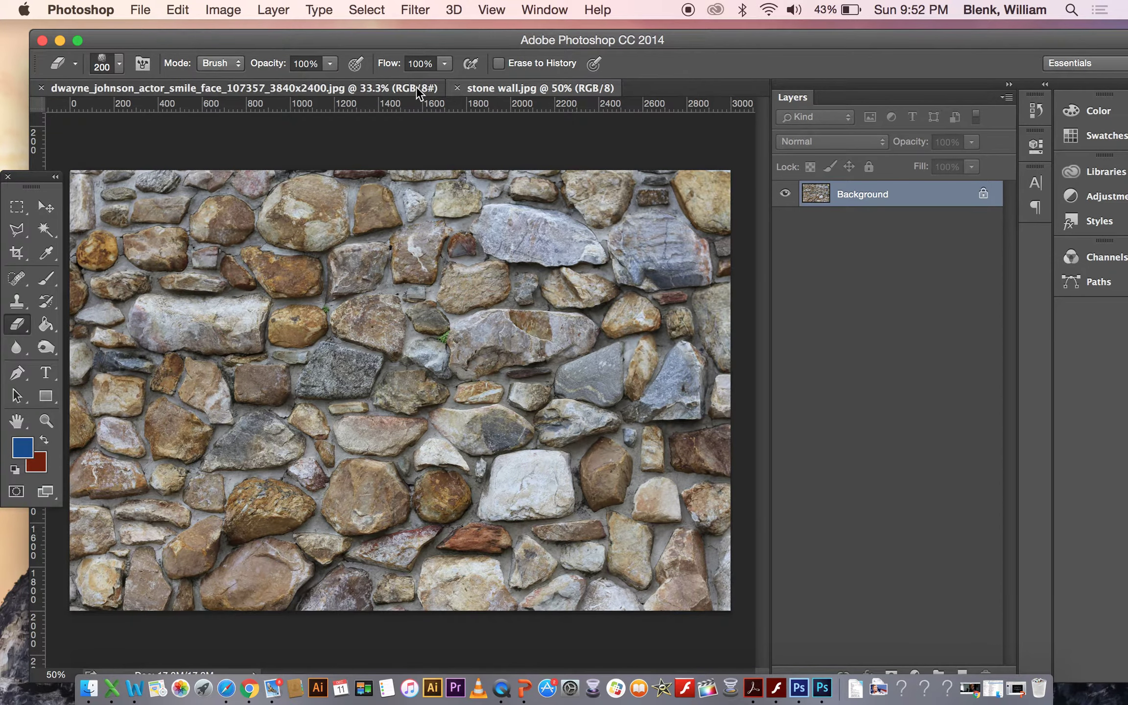
Step: Back in the portrait, undo a stray erase and duplicate Background as a layer named rock
left_click(416, 87)
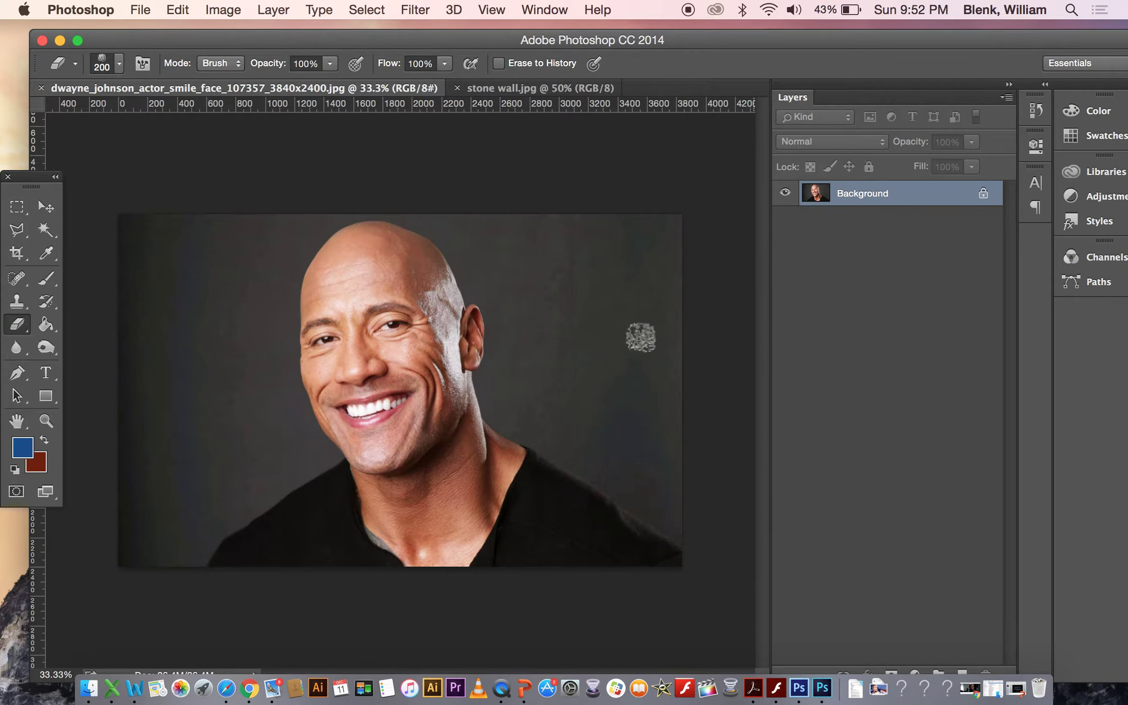
left_click(381, 337)
key("super+z")
left_click_drag(40, 186, 106, 182)
right_click(924, 199)
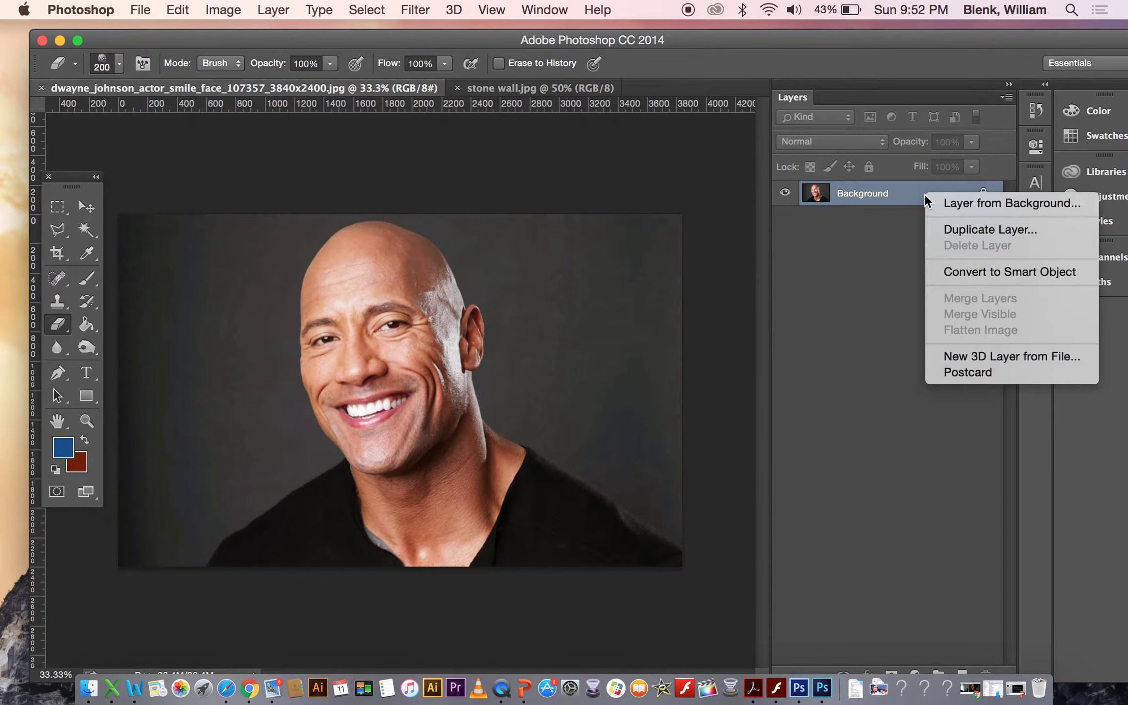
left_click(989, 232)
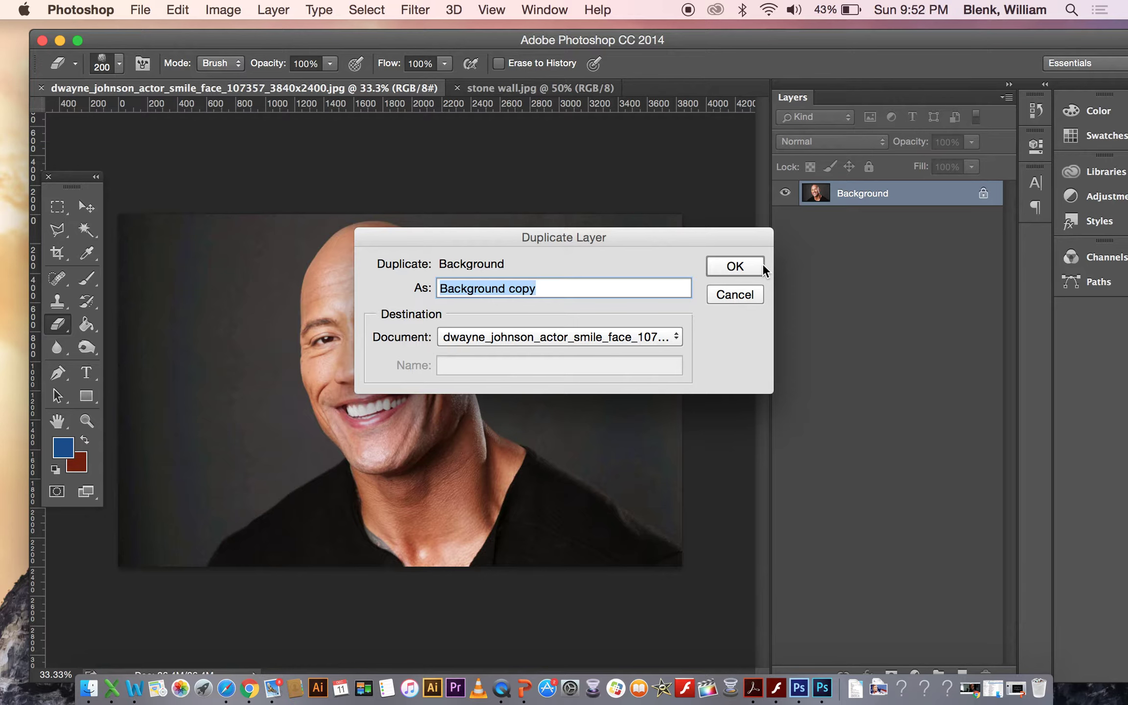
type("rock")
key("Return")
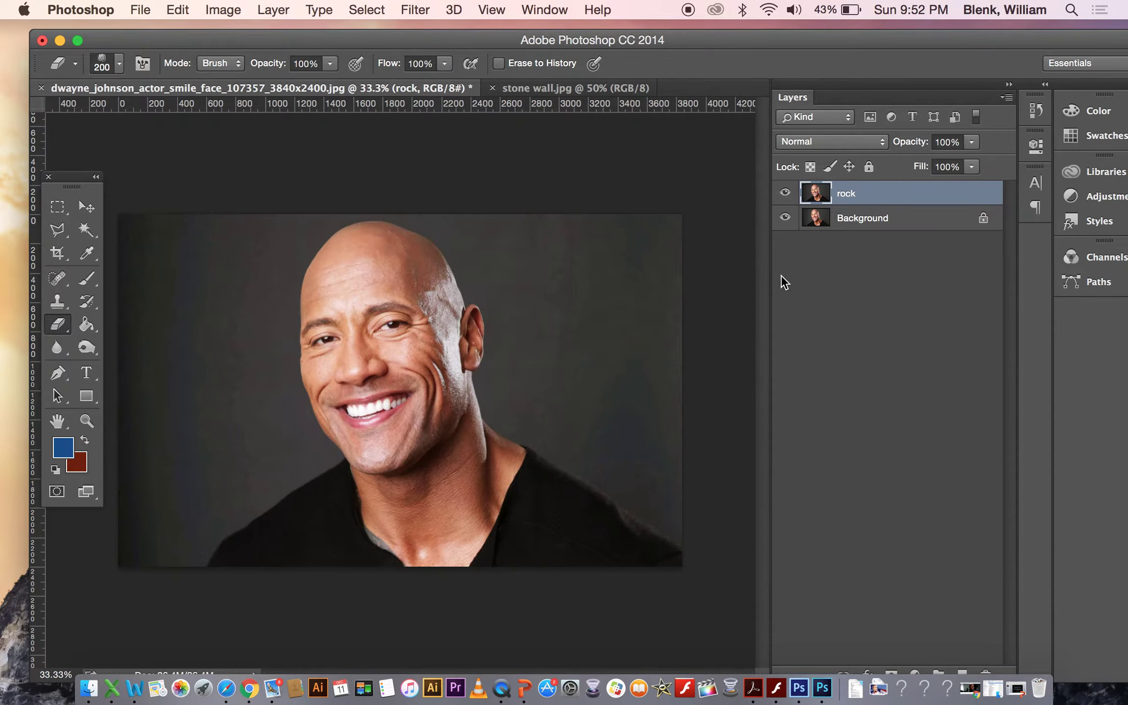
Step: Select the Background layer and set the foreground colour to bright magenta
left_click(904, 223)
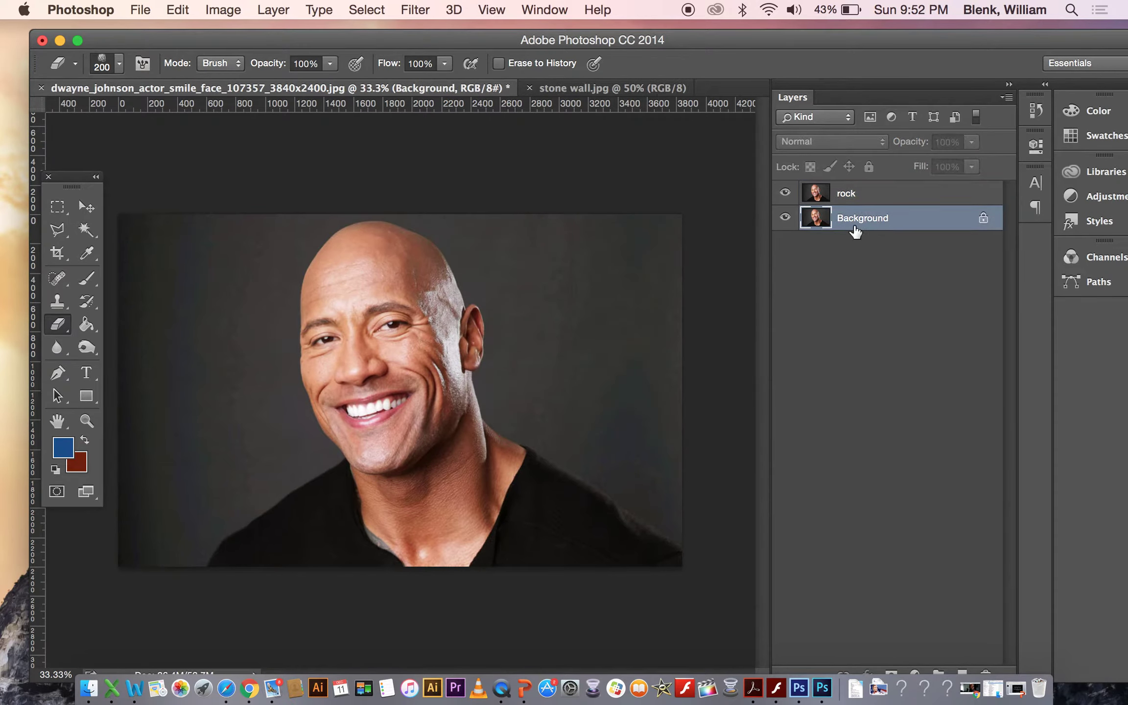
left_click(66, 448)
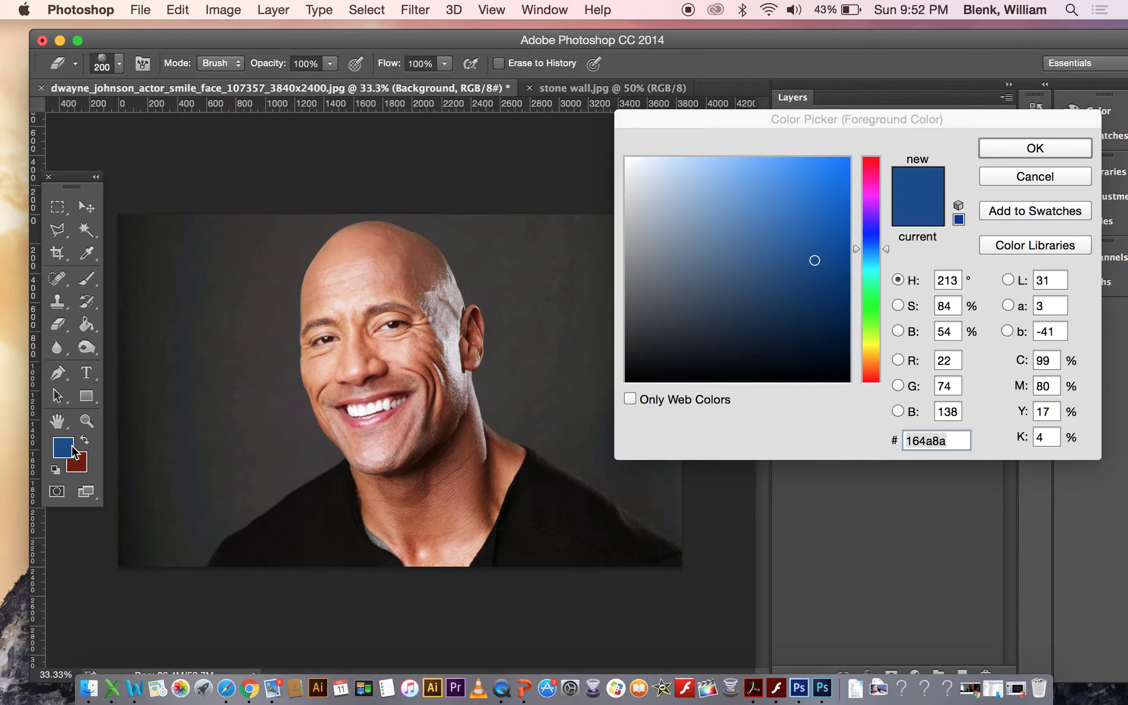
left_click(875, 188)
left_click_drag(833, 176, 898, 118)
left_click(994, 154)
key("e")
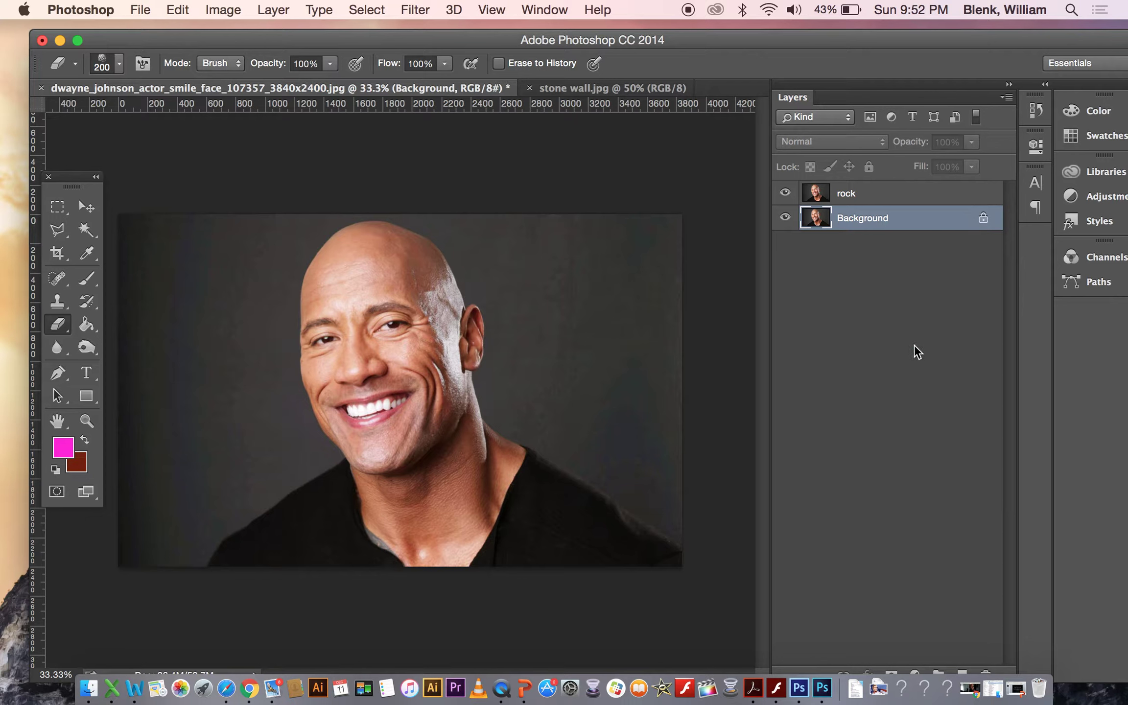
Step: Create a new layer named pink from the Layers panel menu
left_click(1009, 97)
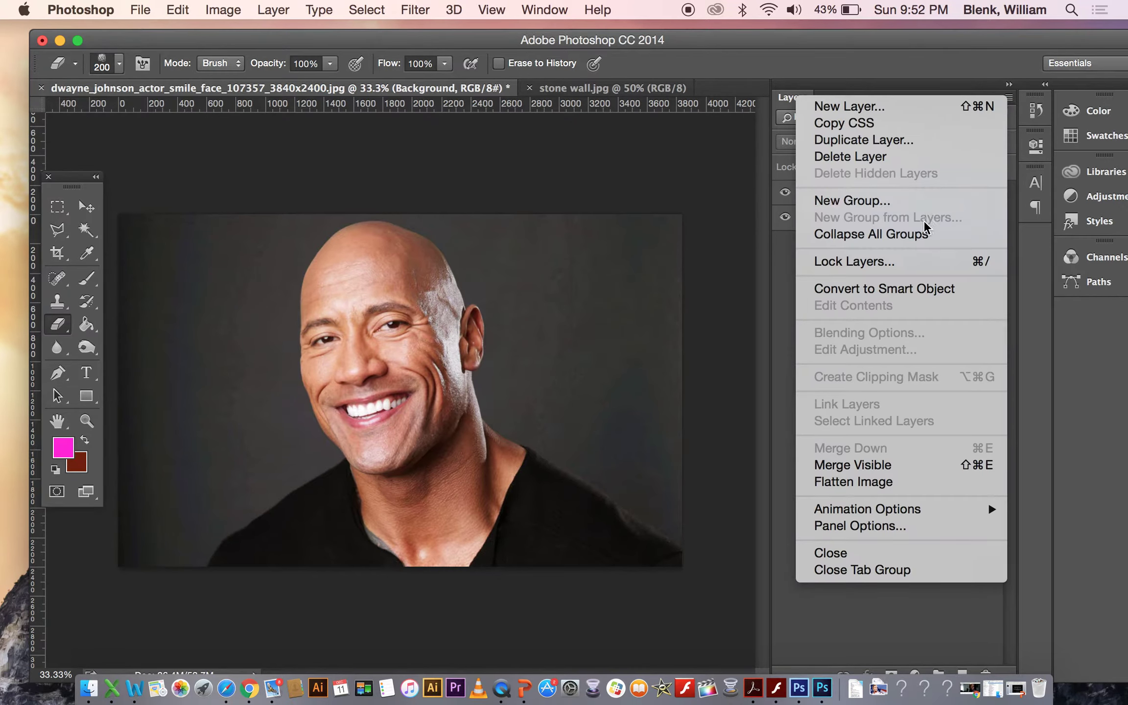
left_click(867, 106)
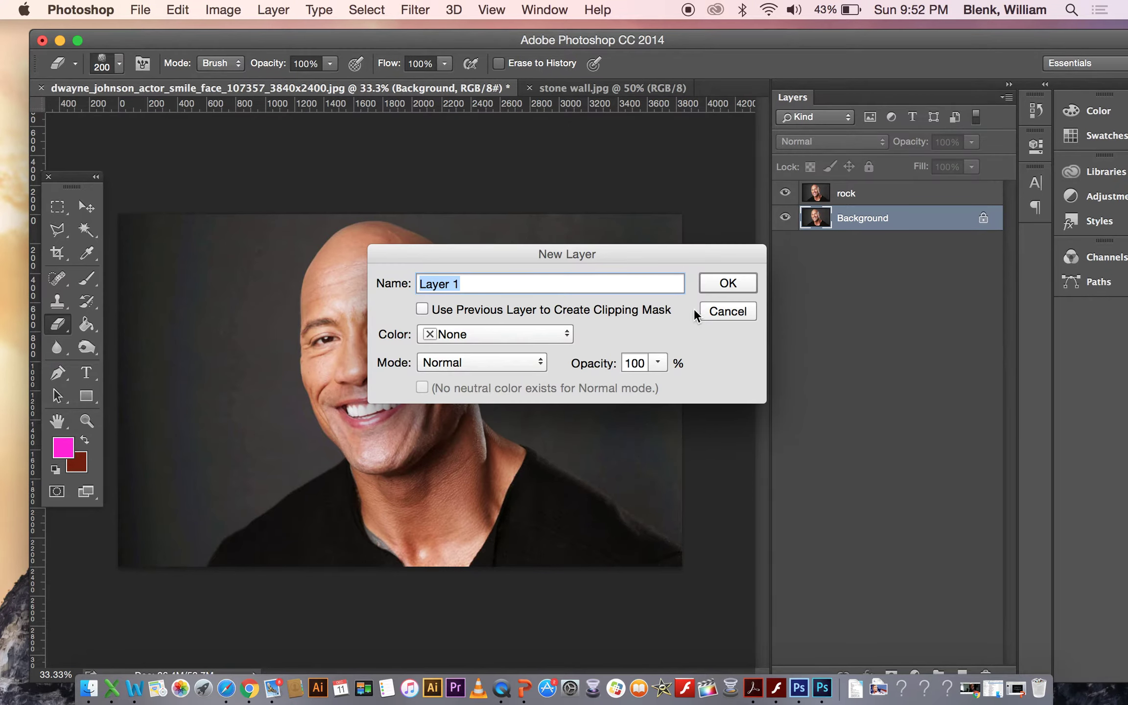
type("pink")
left_click(735, 287)
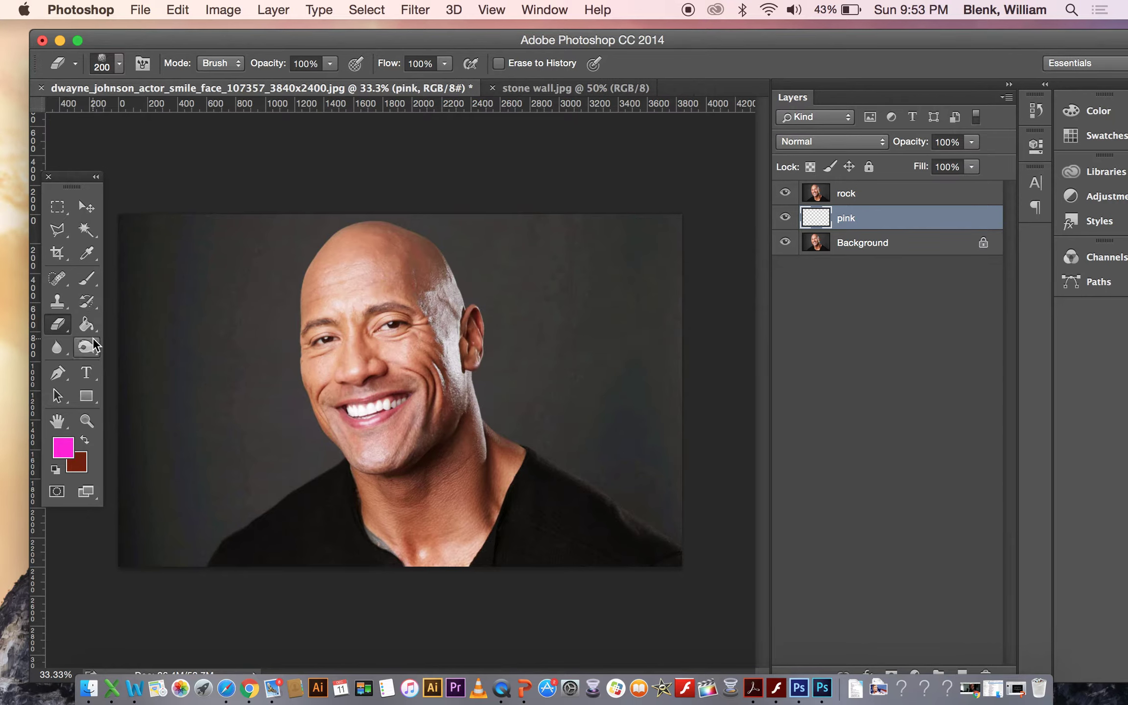
Step: Fill the pink layer with magenta using the Paint Bucket, checking it by toggling rock
left_click(87, 324)
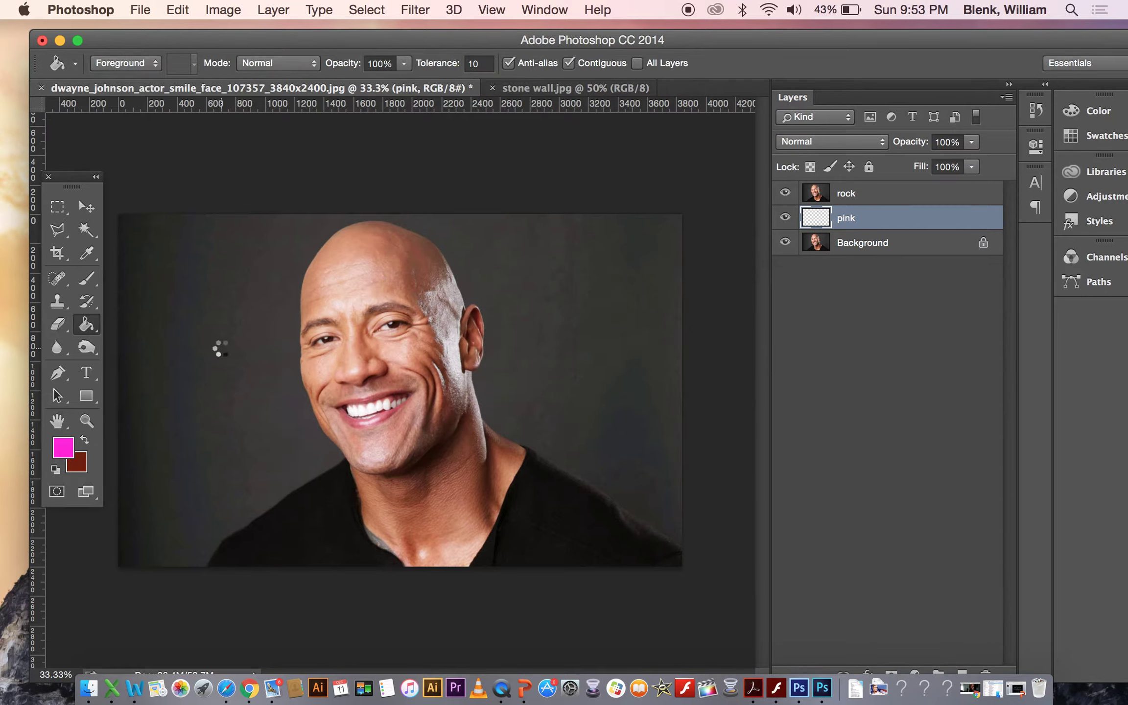
left_click(223, 352)
left_click(784, 192)
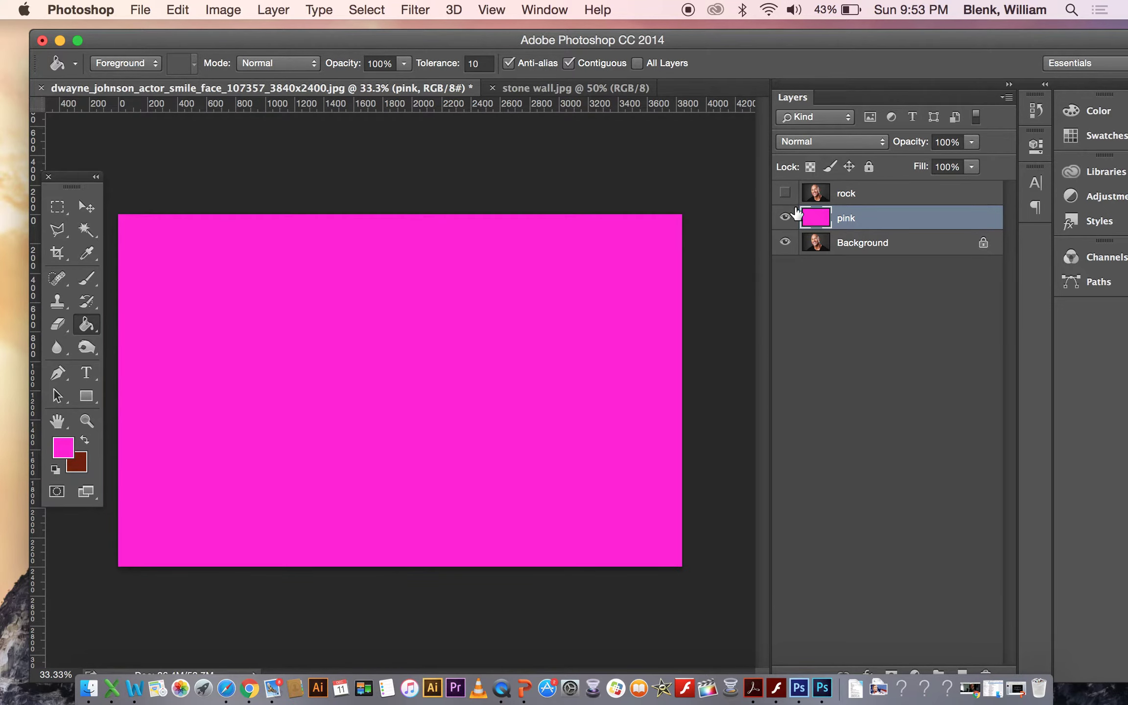
left_click(784, 192)
left_click(911, 190)
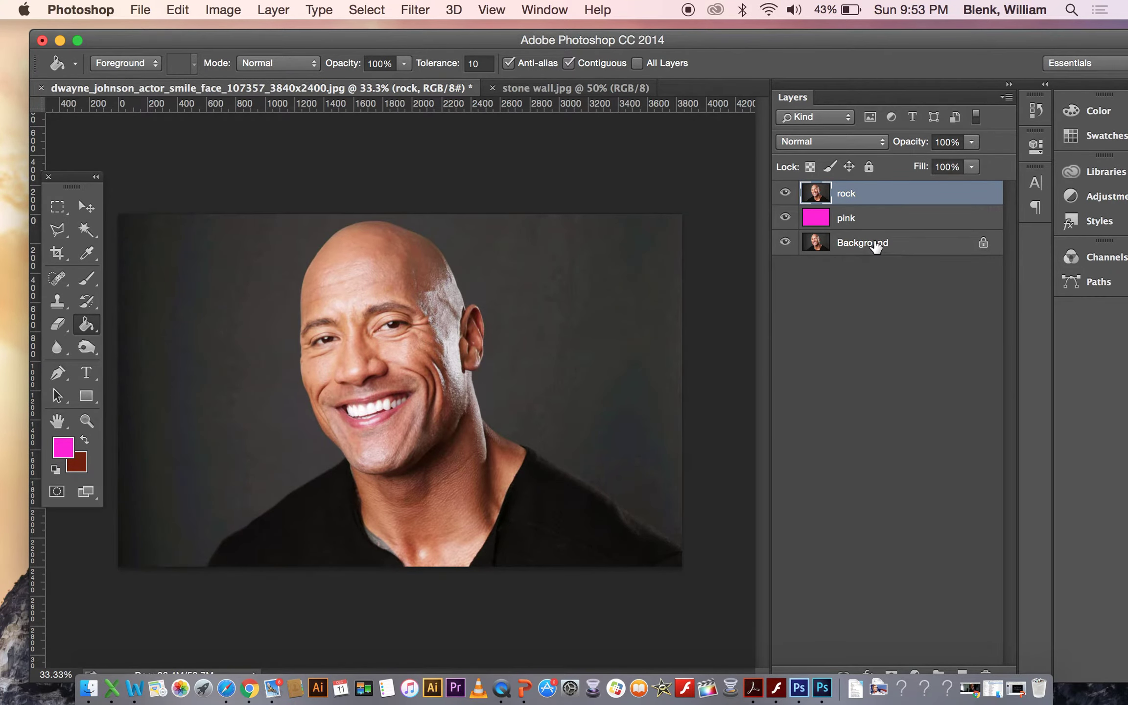
left_click(876, 245)
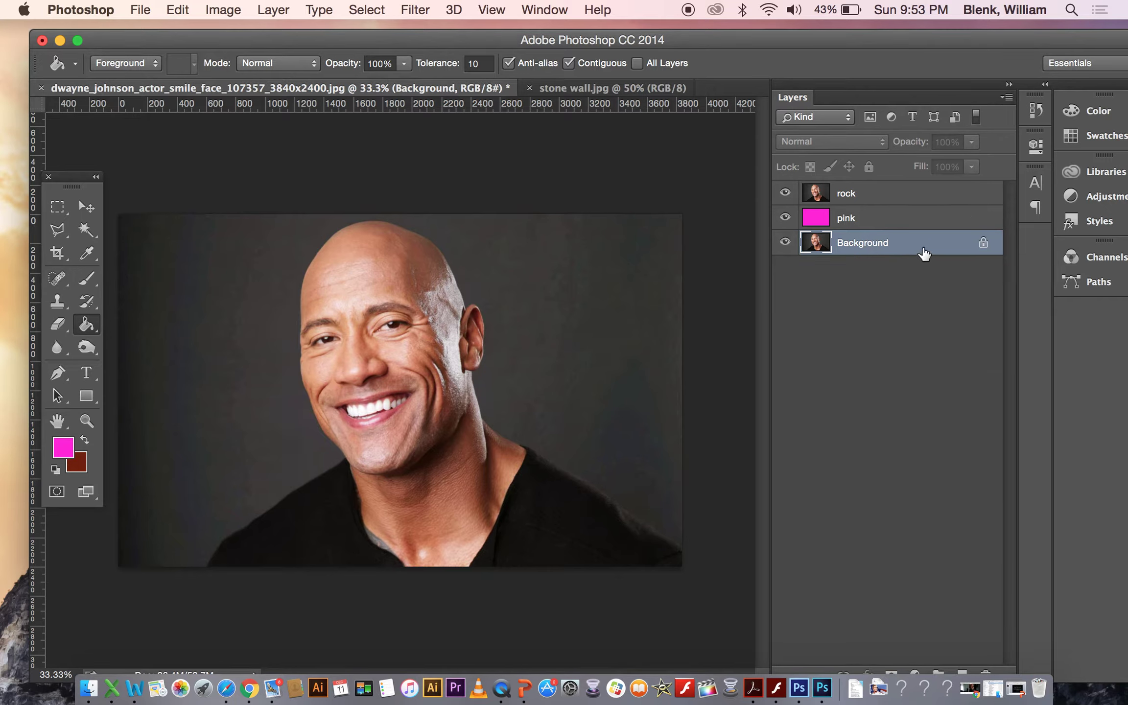
Step: Duplicate the Background layer as Background copy from the Layers panel menu
left_click(1007, 97)
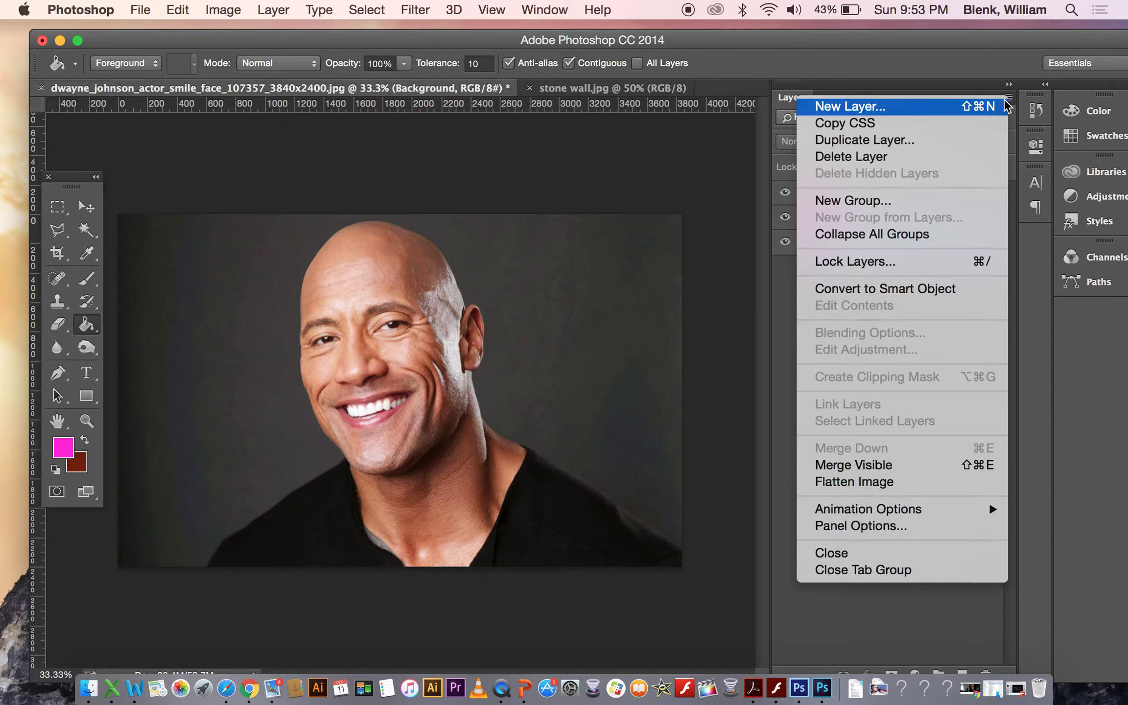
left_click(958, 143)
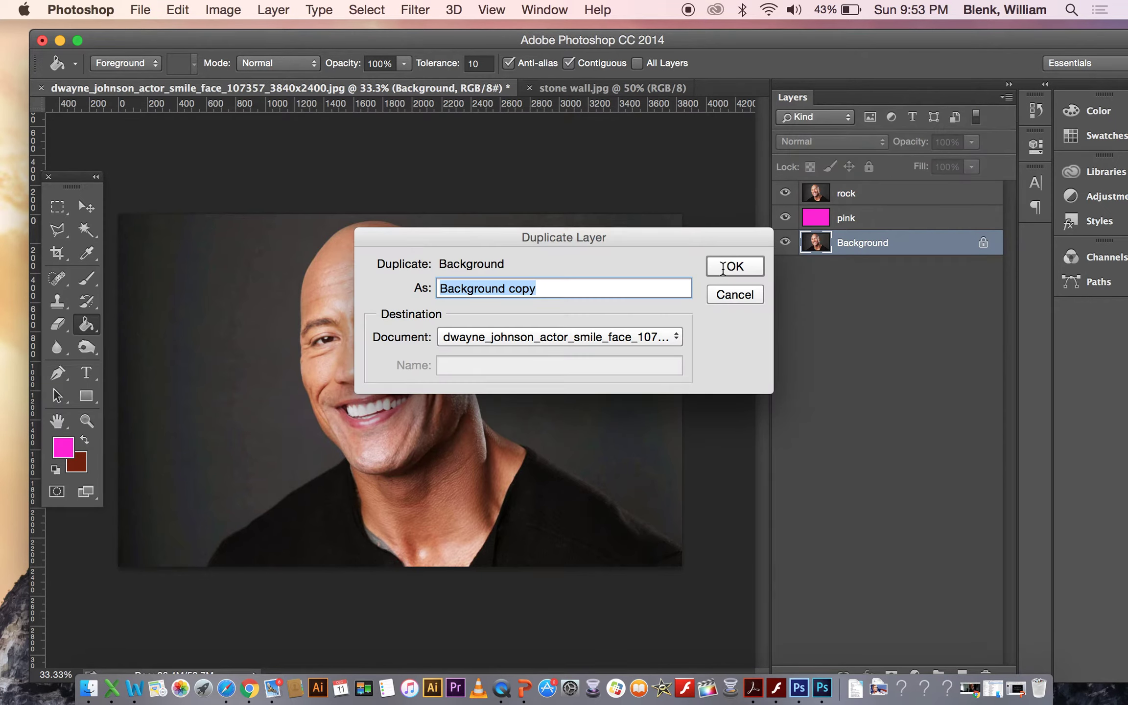
left_click(736, 267)
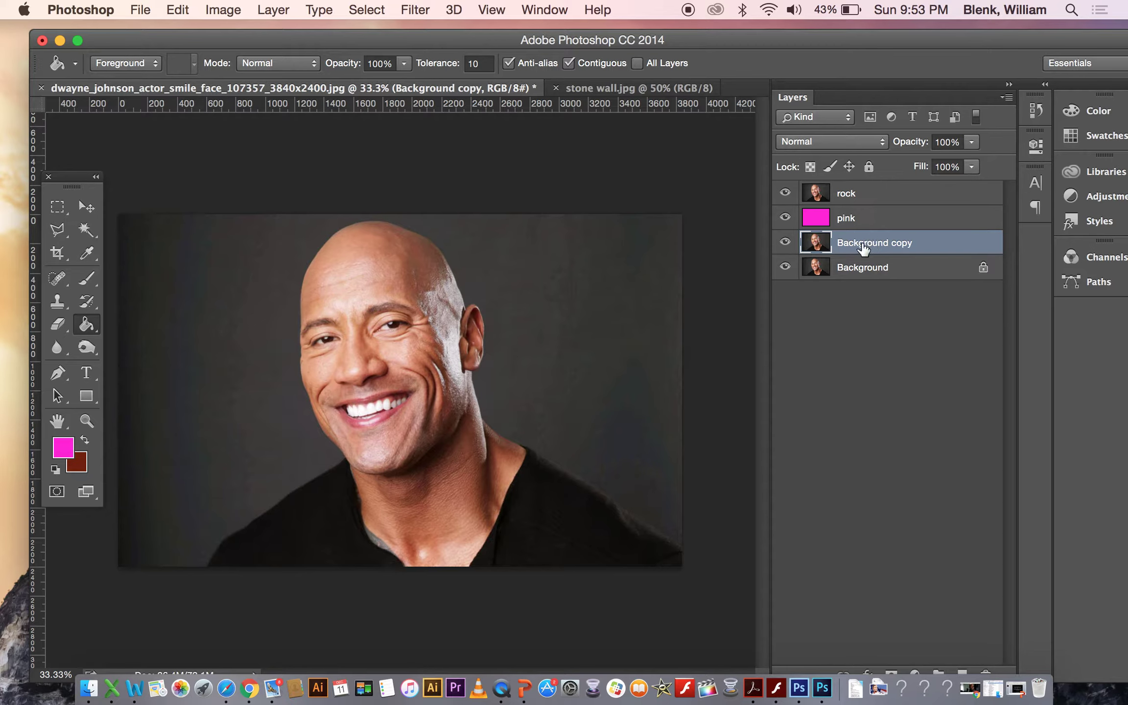
Step: Rename the Background copy layer to rock2
right_click(862, 248)
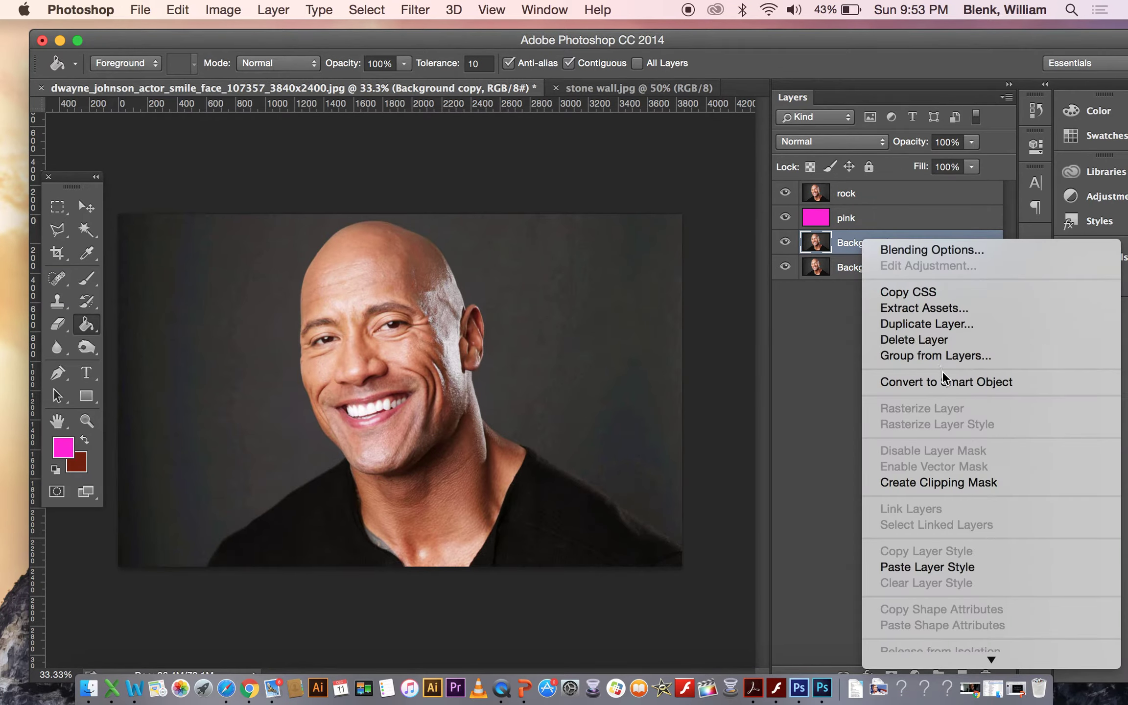
left_click(856, 244)
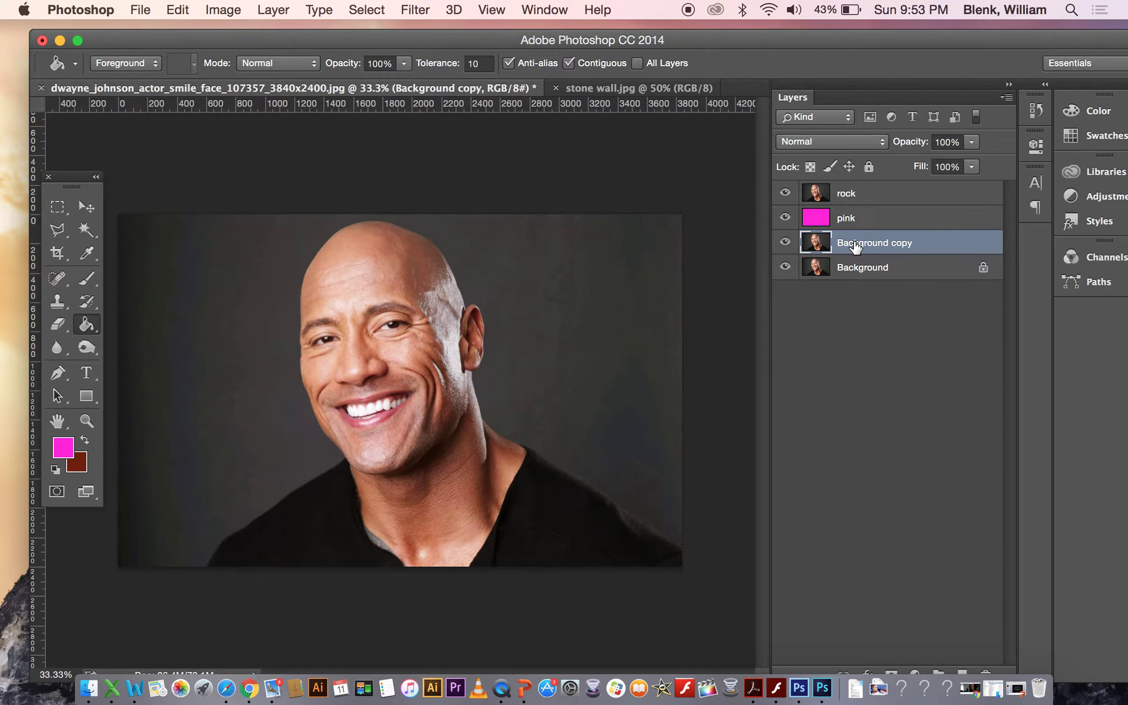
double_click(896, 243)
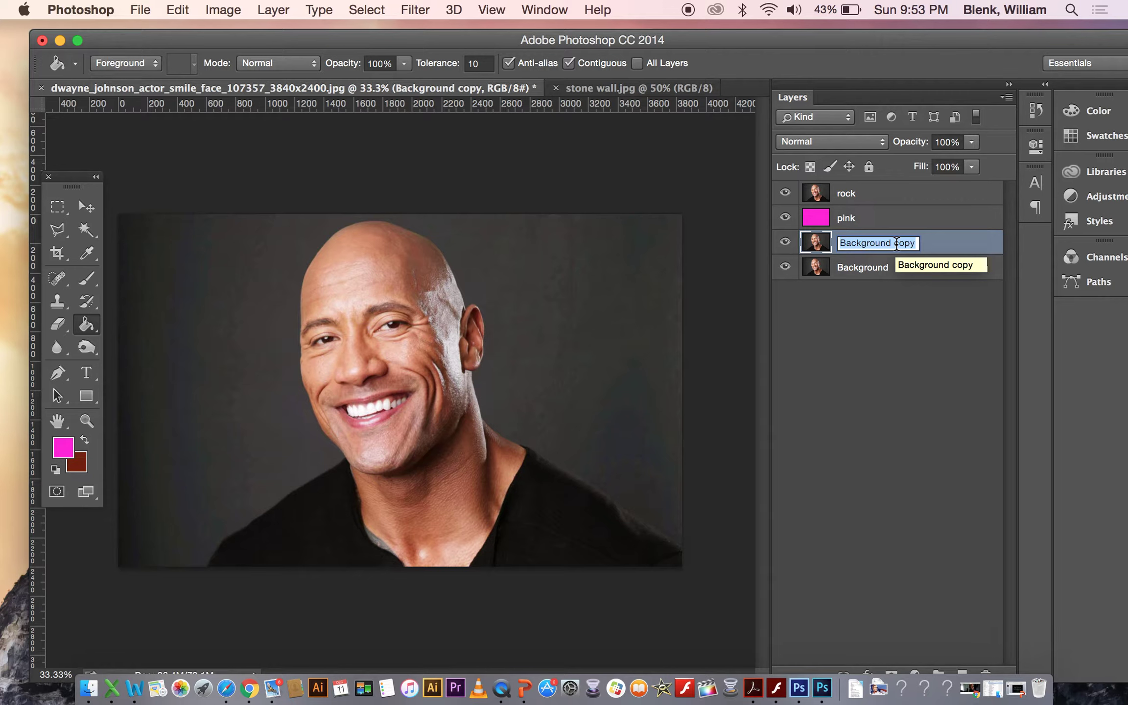
type("rock2")
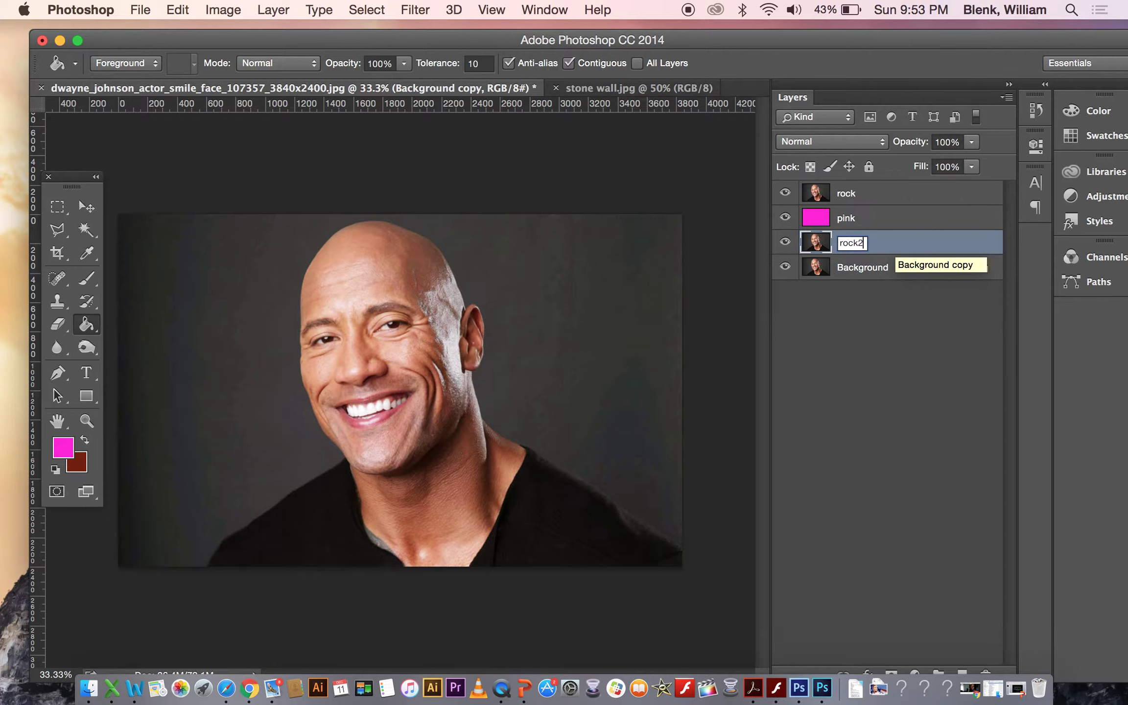
key("Return")
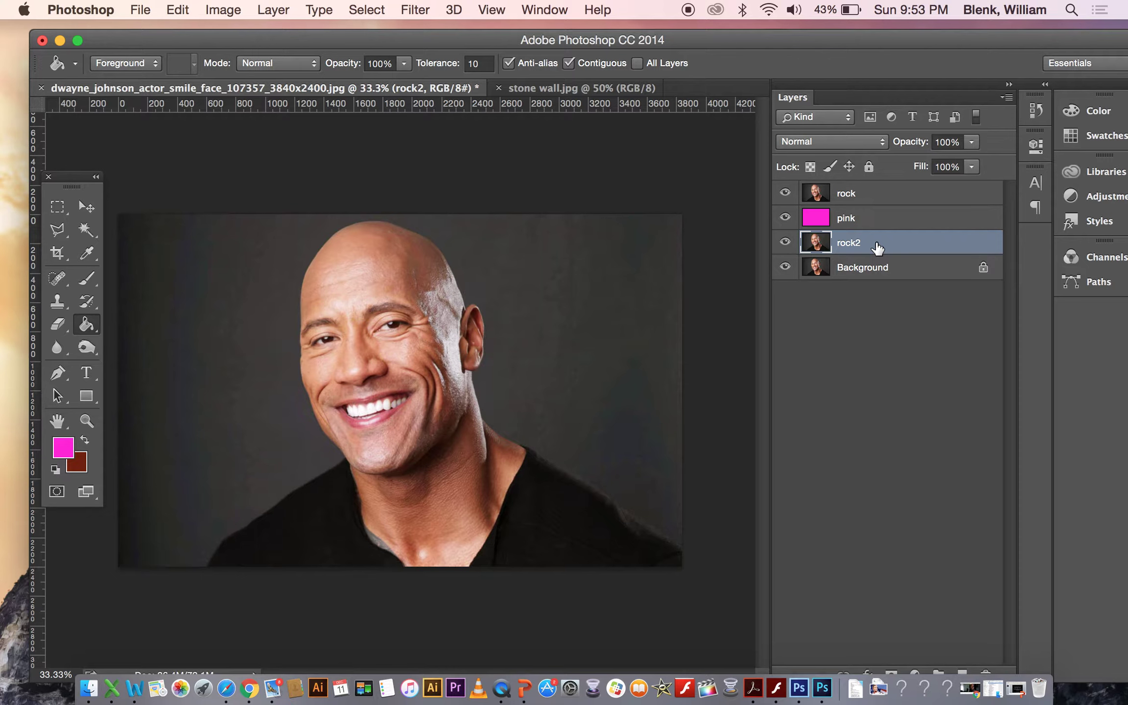
Step: Maximize the window, add a layer mask to rock2, and hide the rock layer
left_click(78, 41)
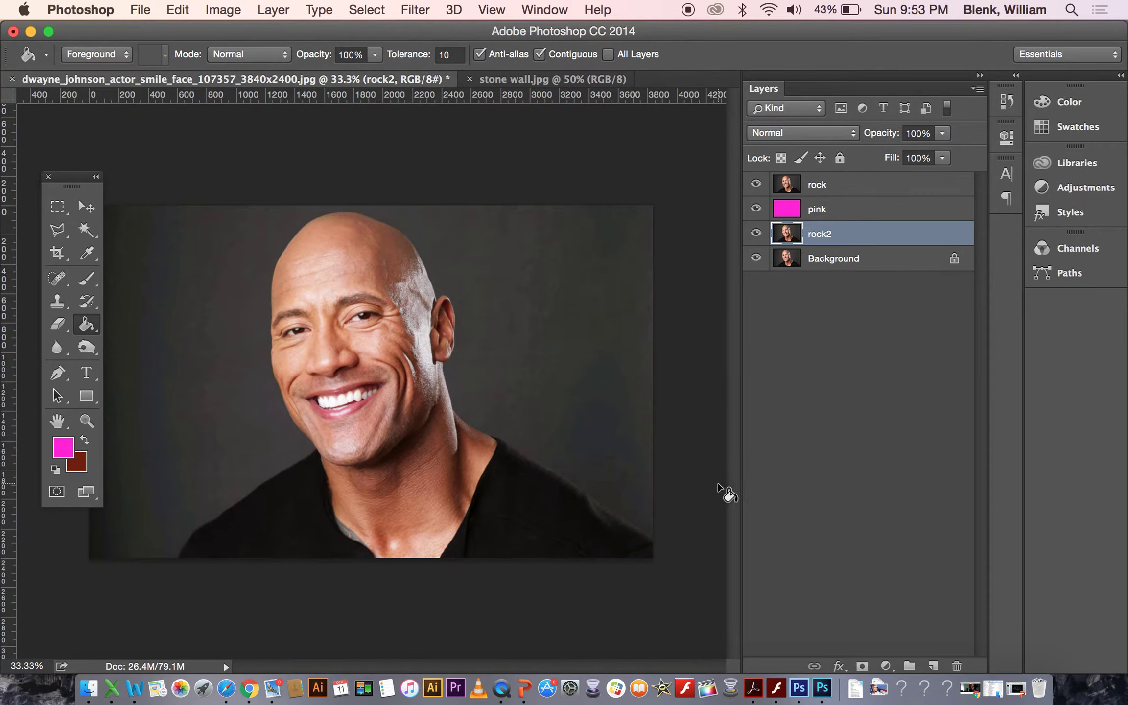
left_click(861, 667)
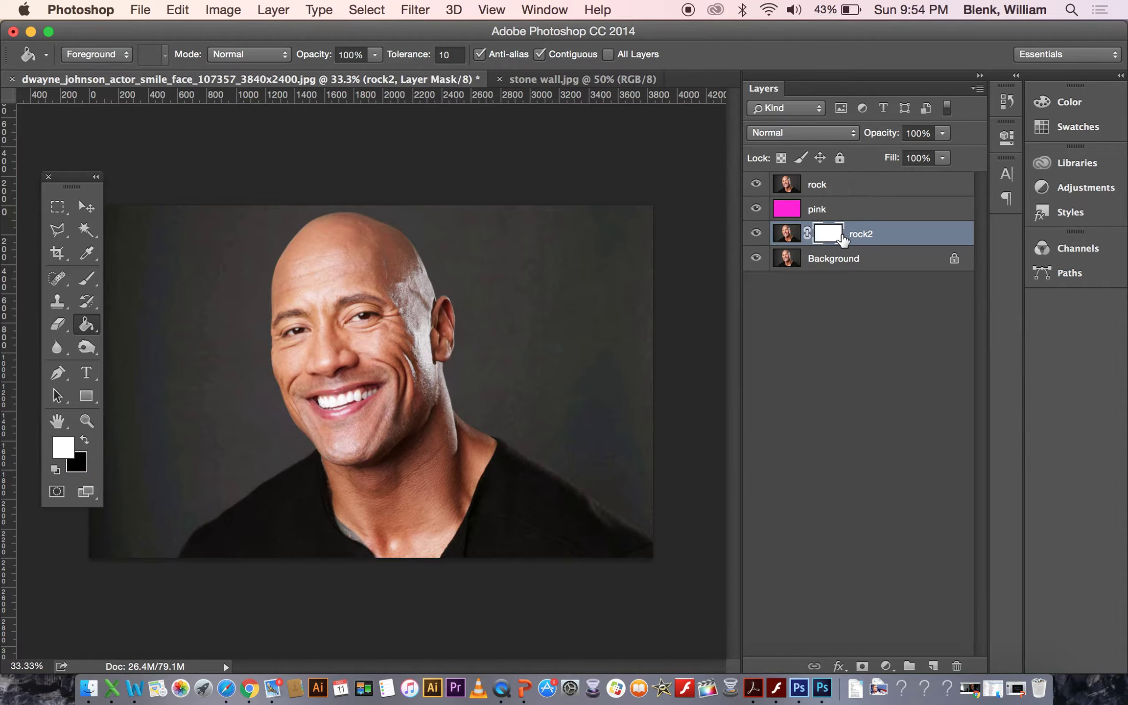
left_click(757, 185)
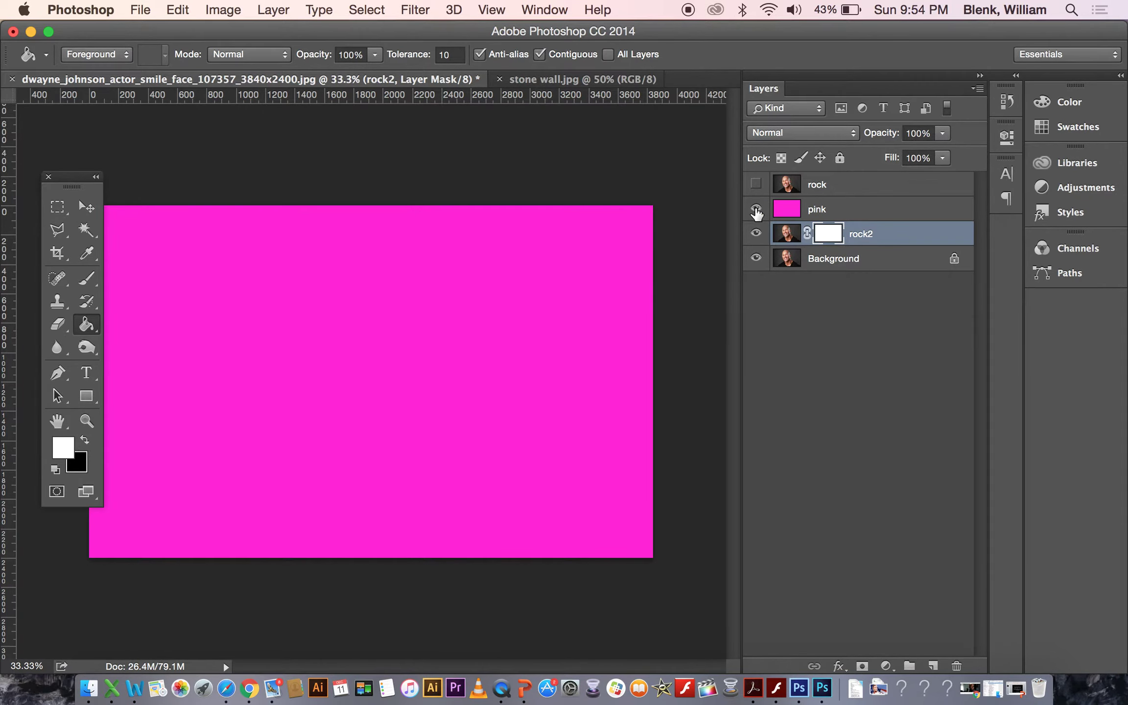
Step: Move pink below rock2 and fill rock2's mask with black so magenta shows
left_click(872, 209)
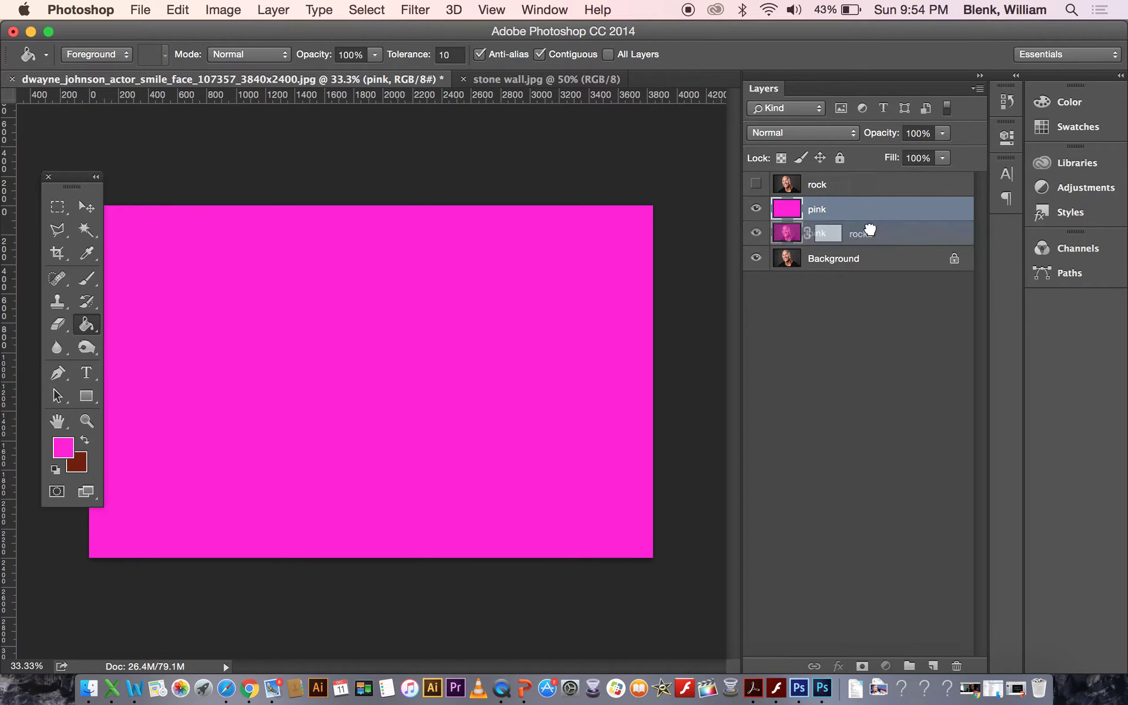
left_click_drag(869, 230, 871, 244)
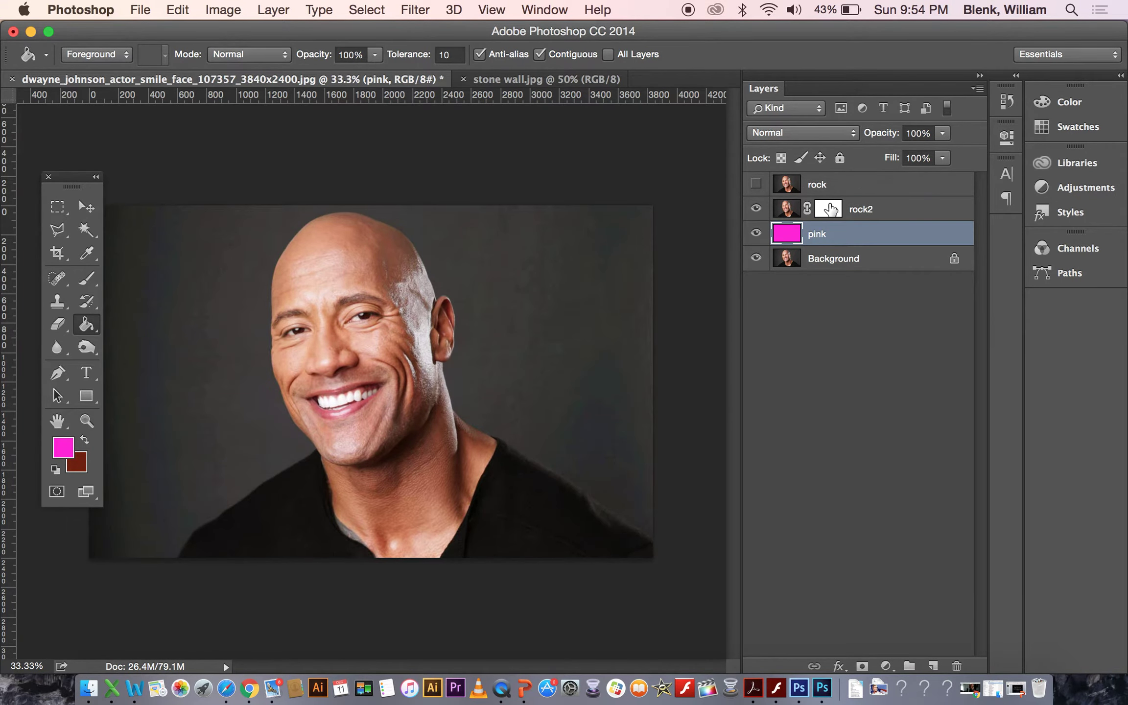
left_click(829, 209)
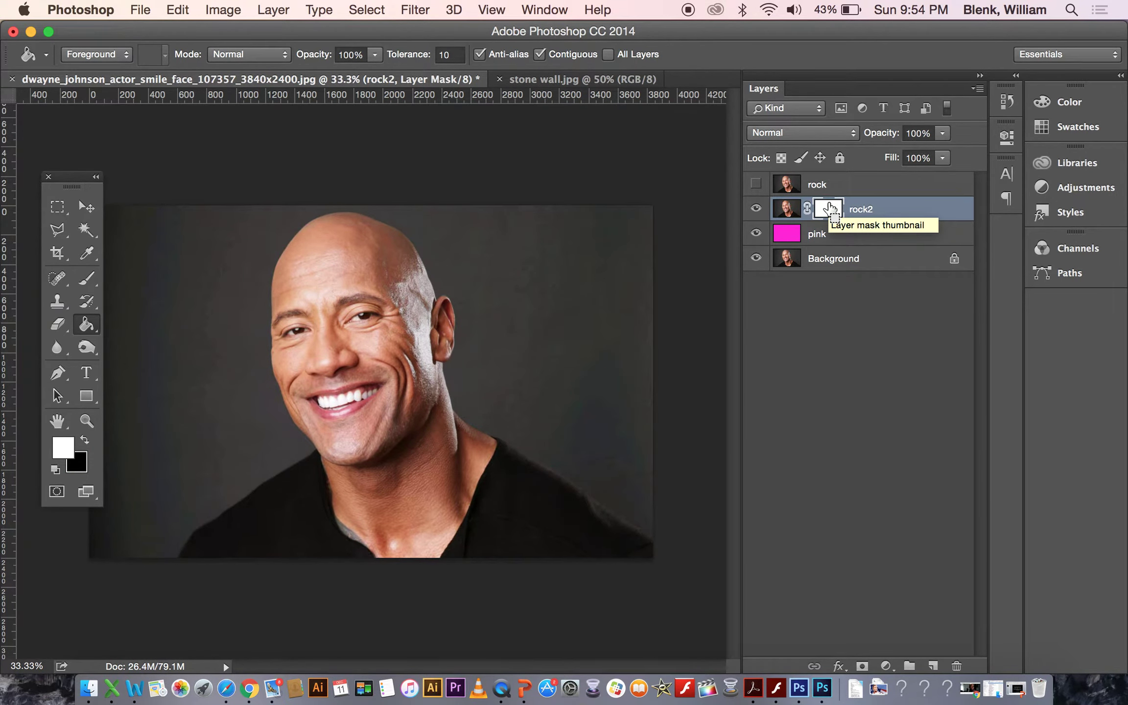
key("super+a")
key("BackSpace")
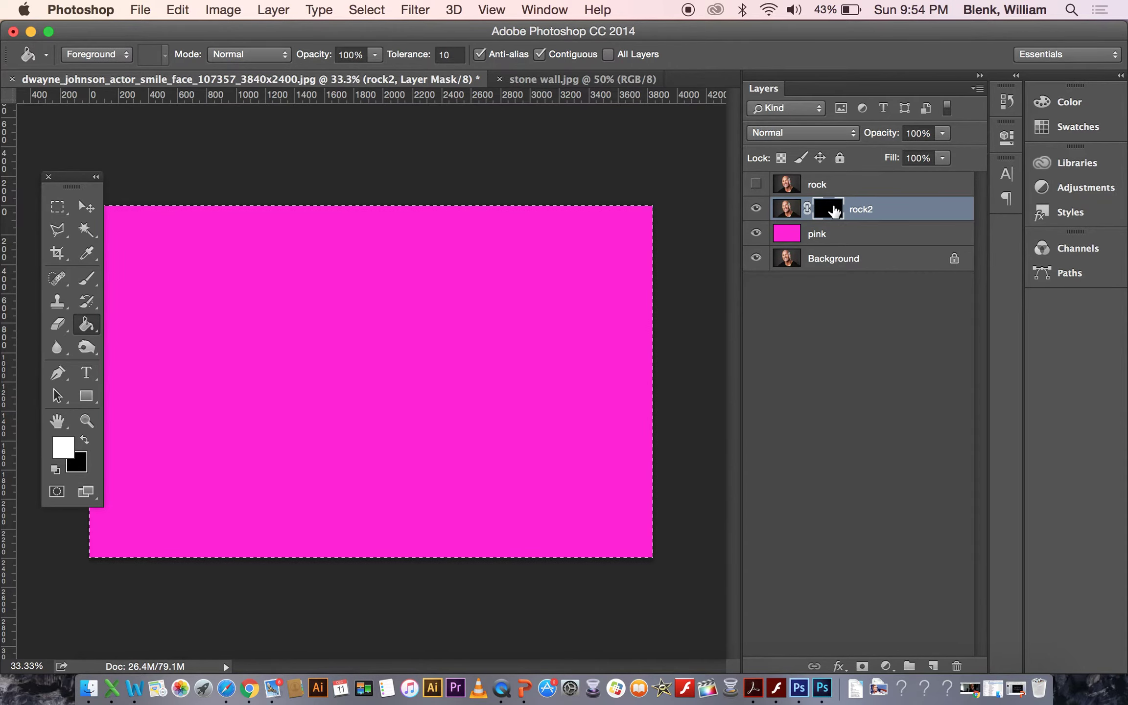
Step: Replace rock2's existing mask with a fresh white layer mask
right_click(833, 210)
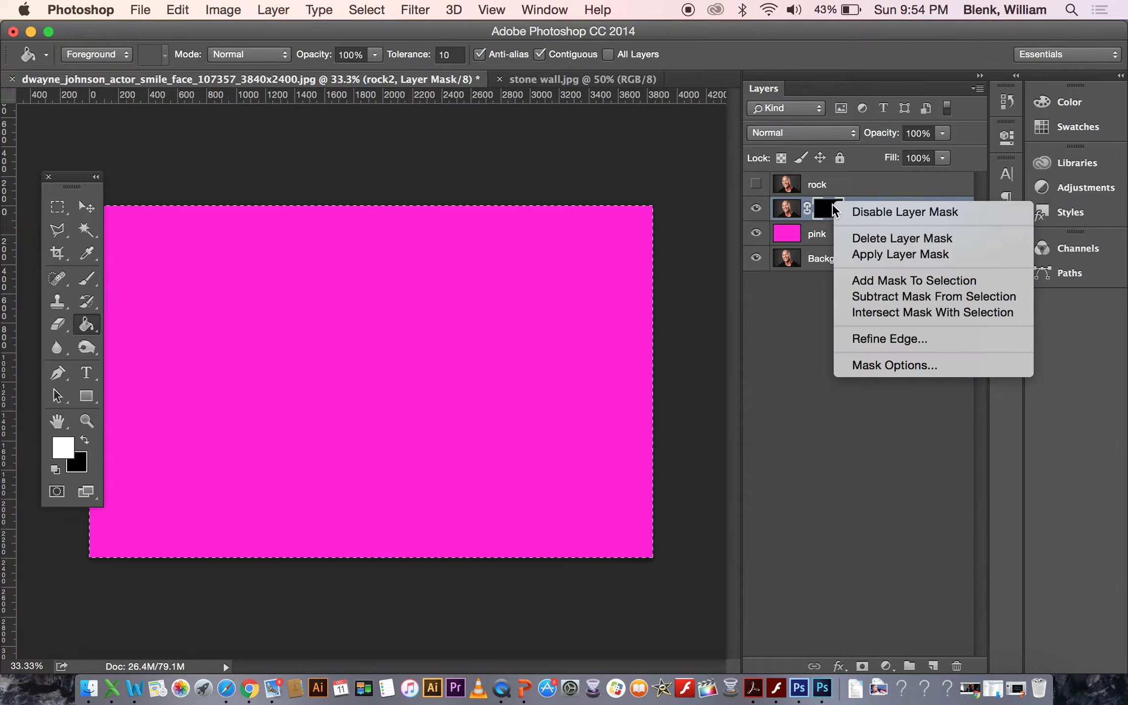
left_click(857, 240)
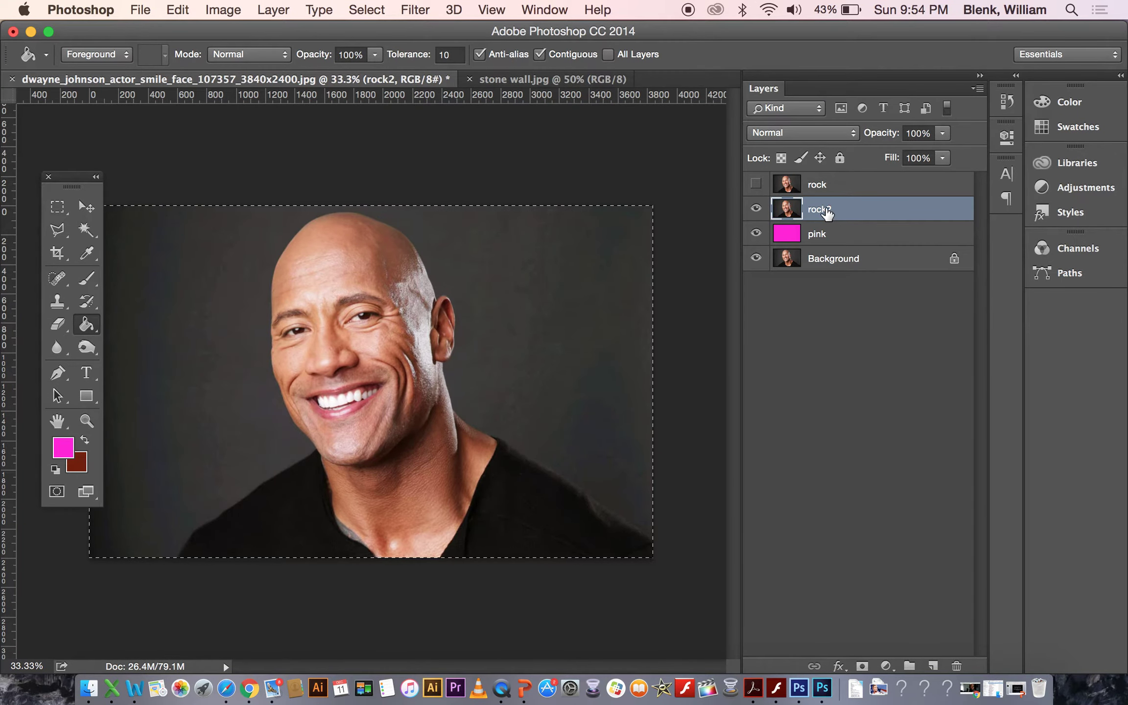
left_click(863, 666)
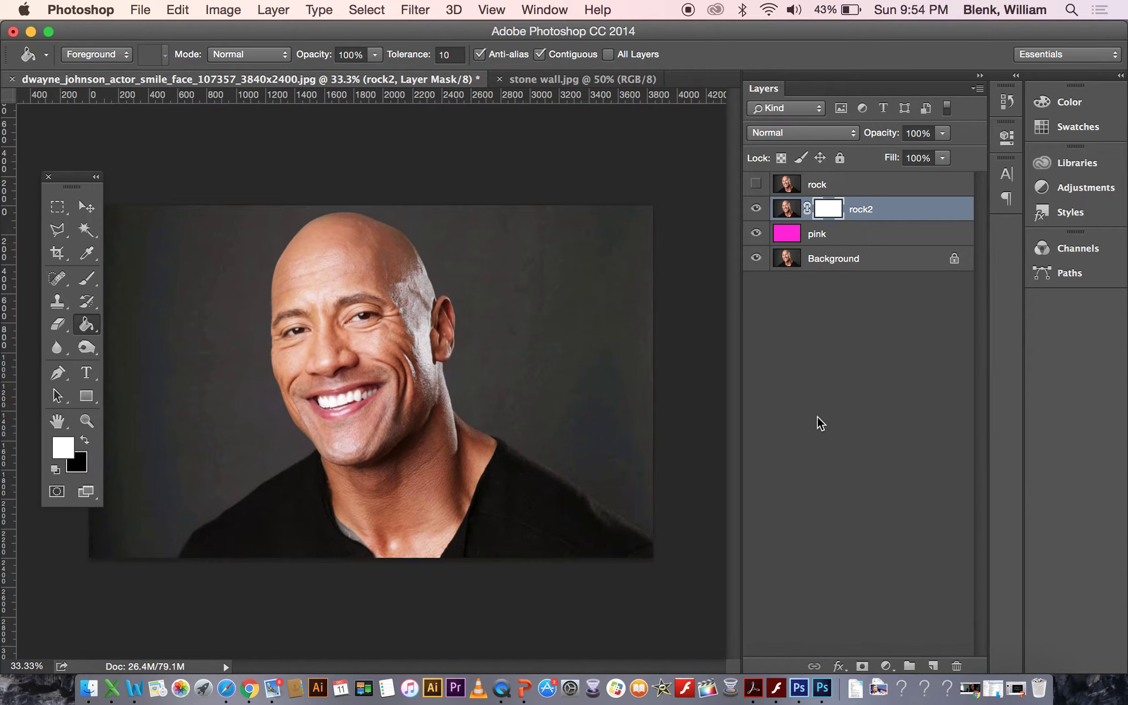
Step: Fill rock2's entire mask with black so the pink layer shows through
key("super+a")
left_click(784, 208)
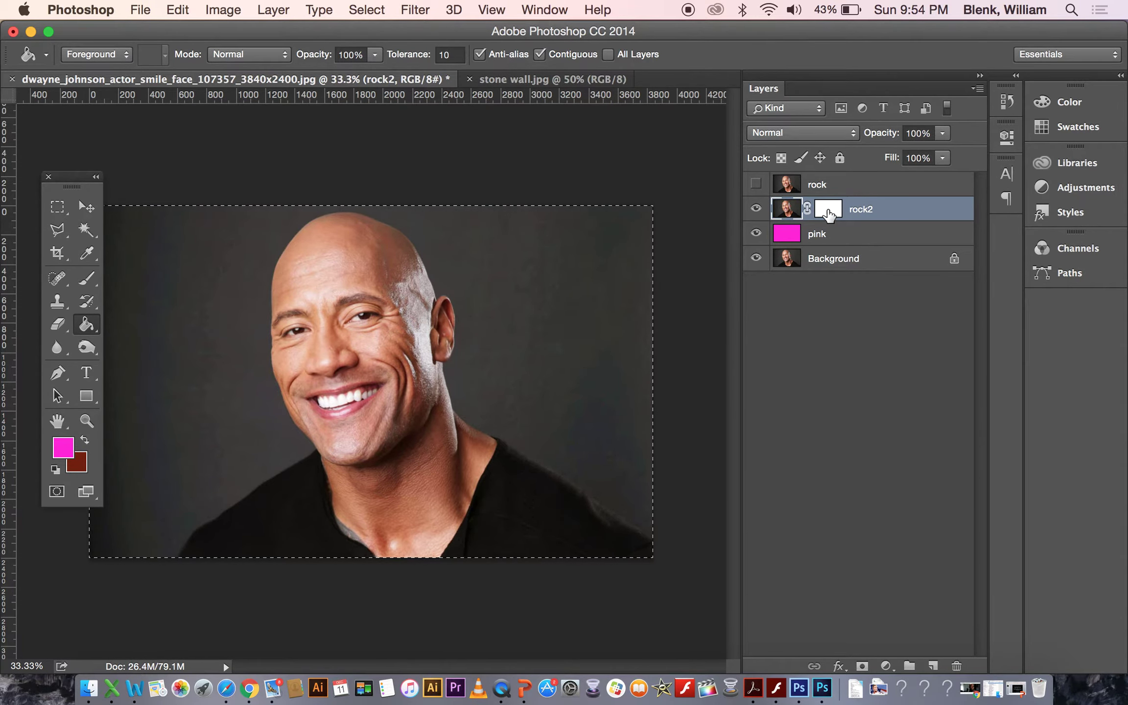
left_click(828, 213)
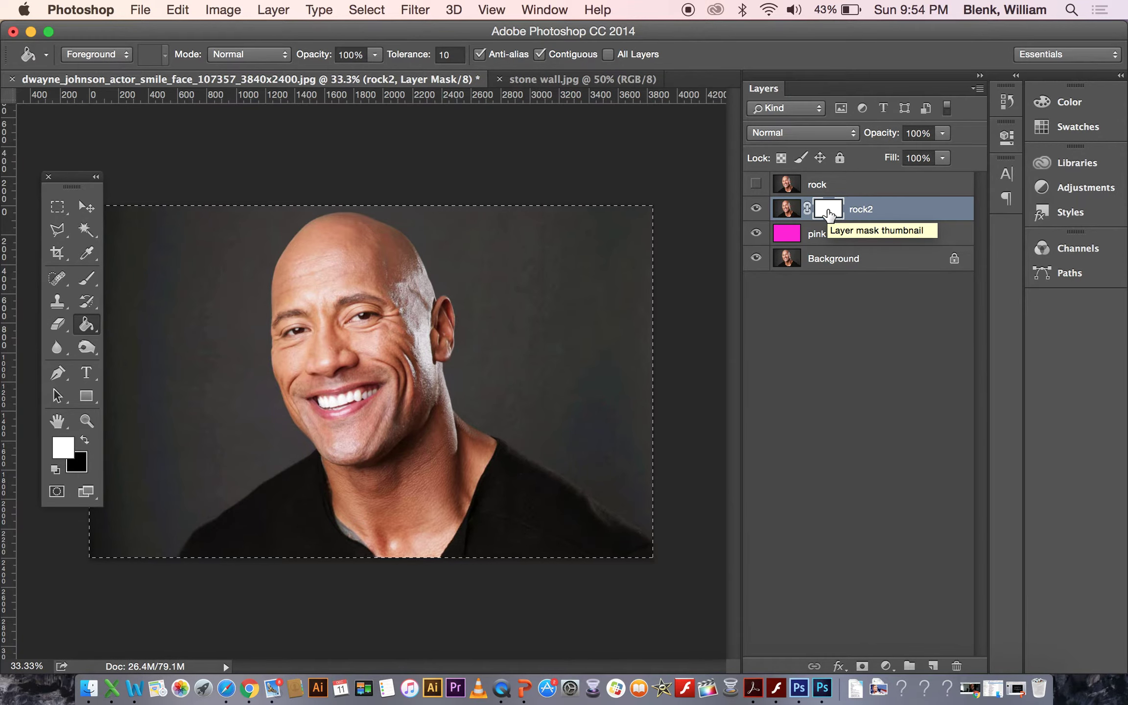
key("super+i")
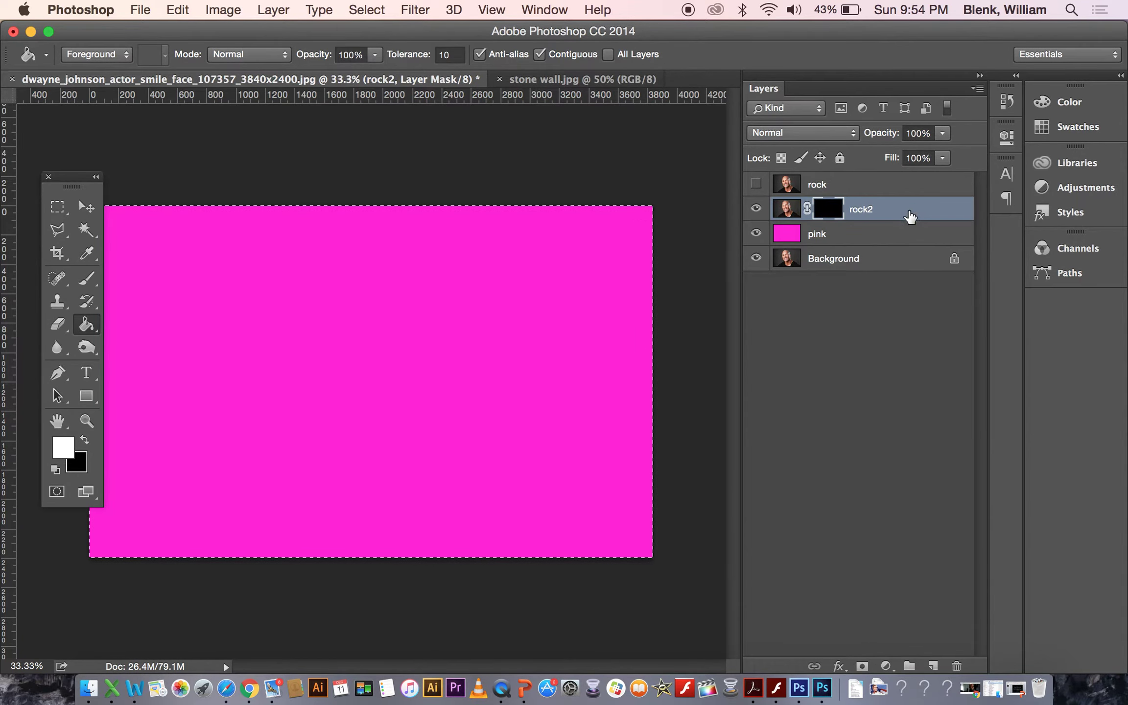
left_click(847, 189)
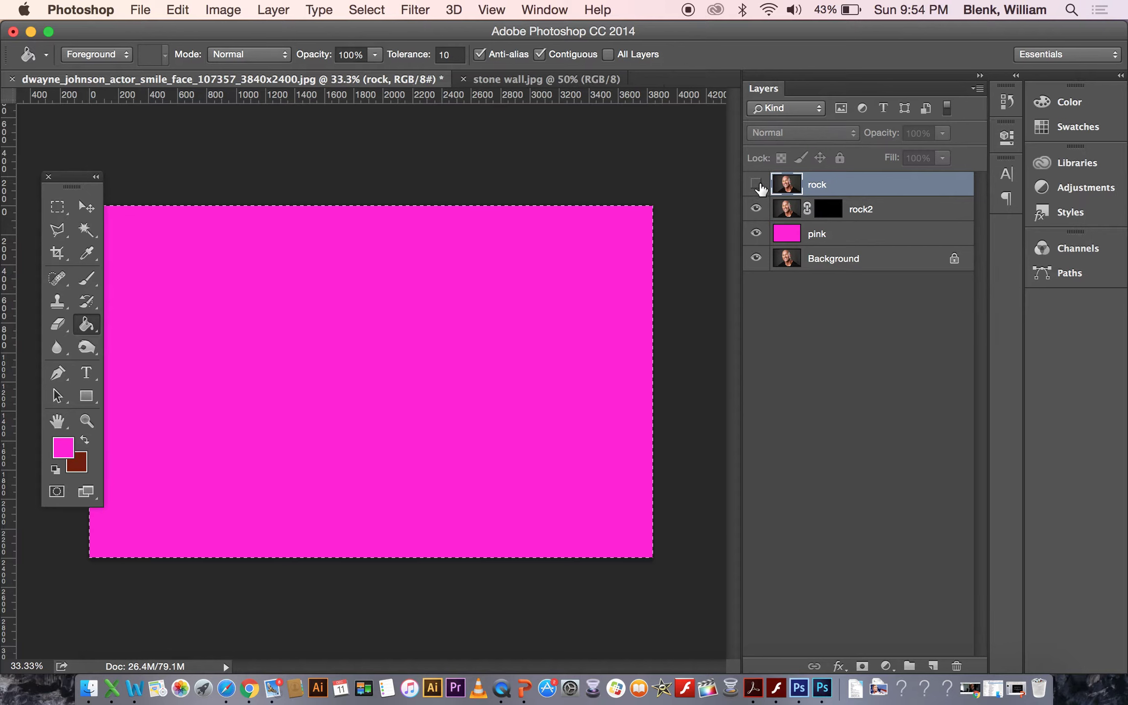
Step: Show the rock layer again and lower its opacity to 63%
left_click(756, 184)
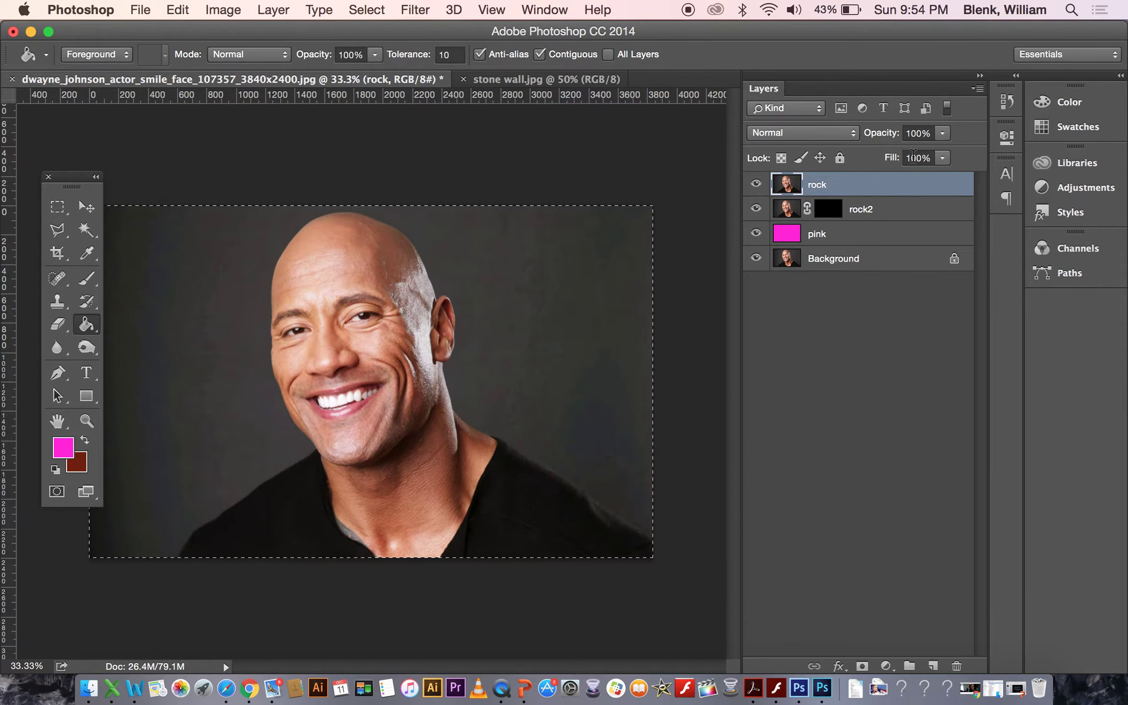
left_click(941, 134)
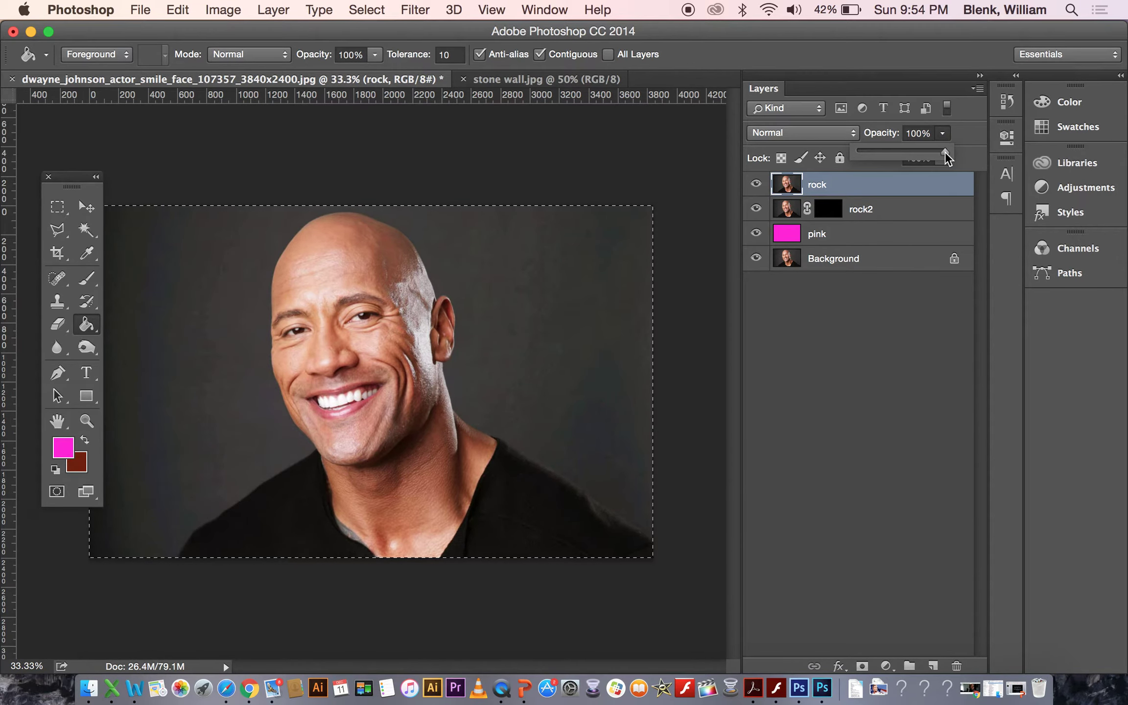
left_click_drag(946, 153, 914, 162)
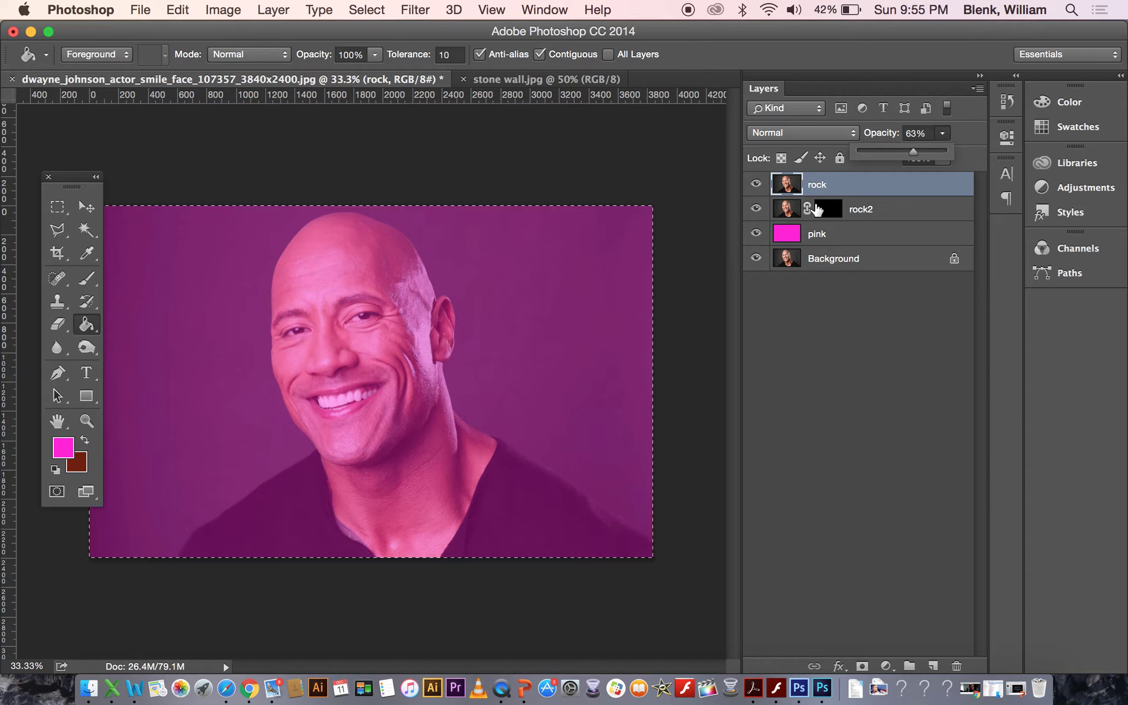
left_click(827, 209)
Step: With rock2's mask targeted, deselect and Magic Wand the background at tolerance 25
left_click(829, 210)
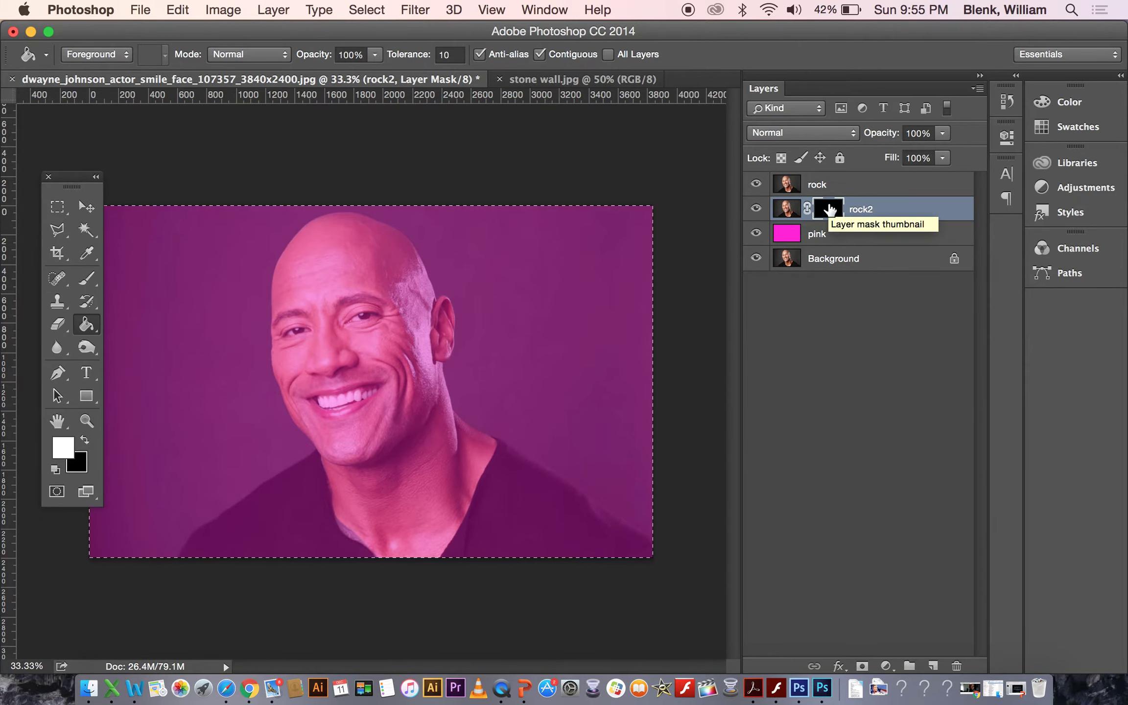
key("super+d")
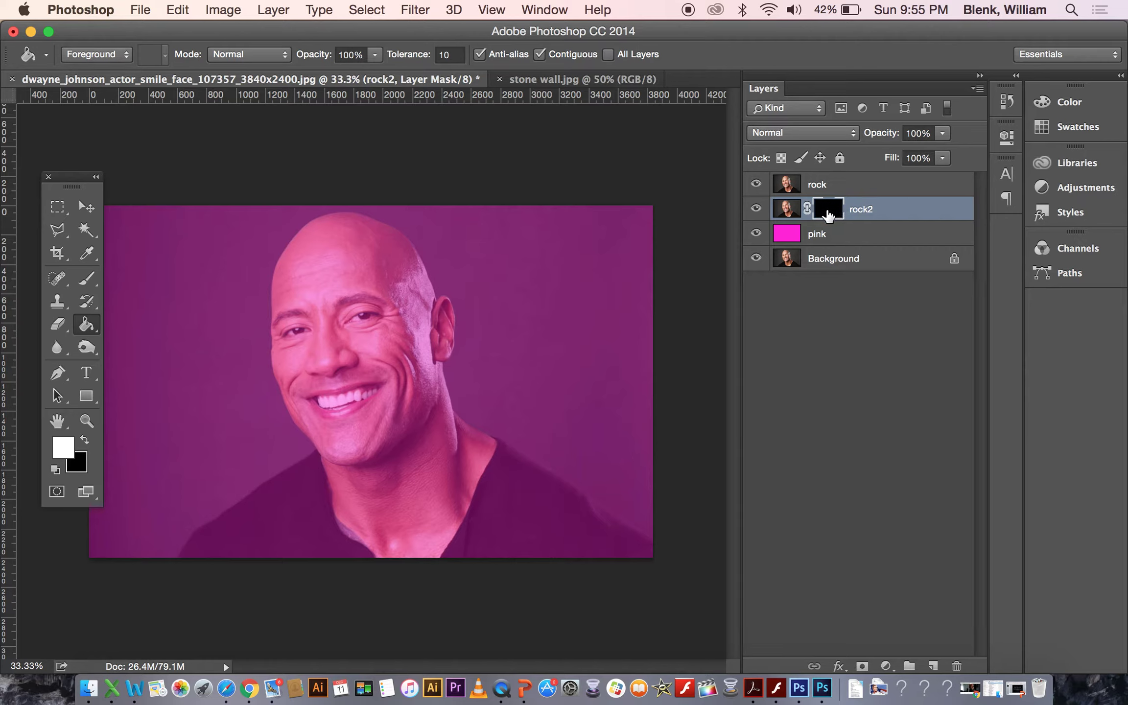
left_click(86, 230)
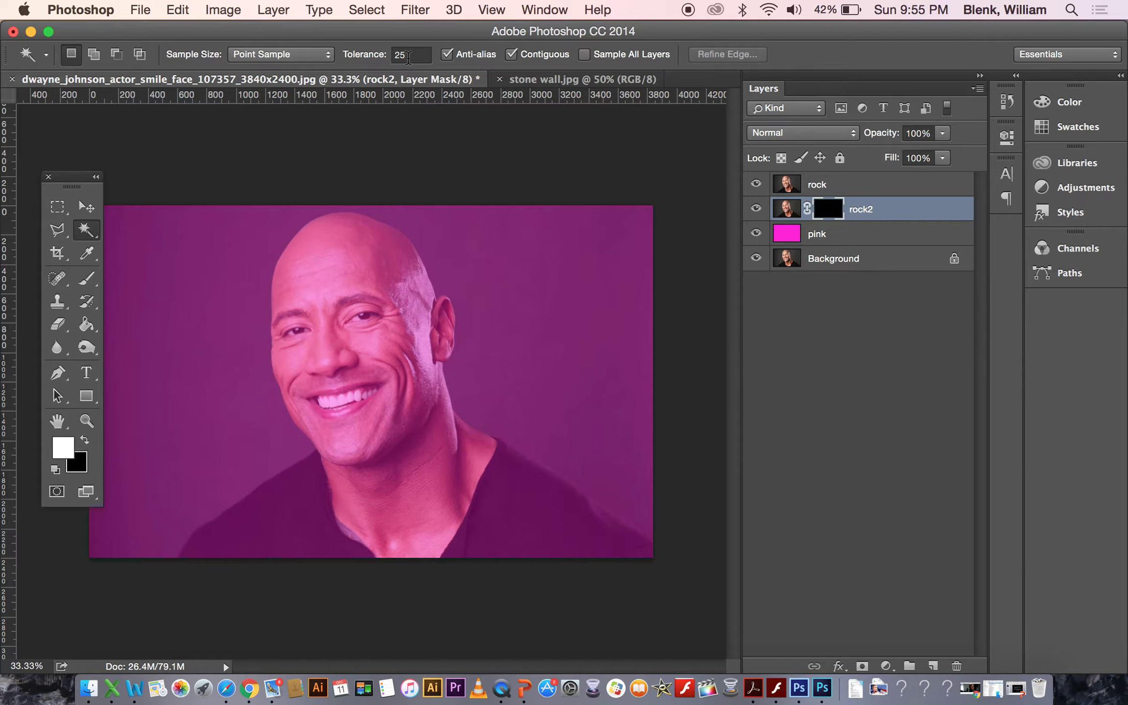
left_click(408, 55)
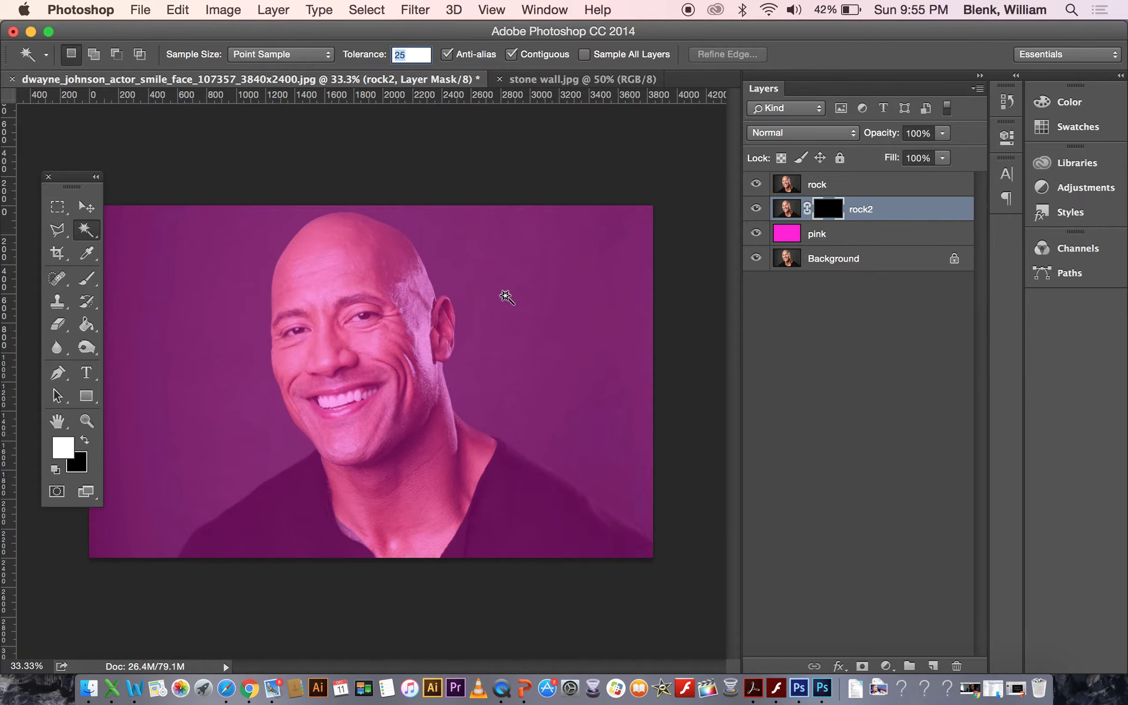
left_click(506, 296)
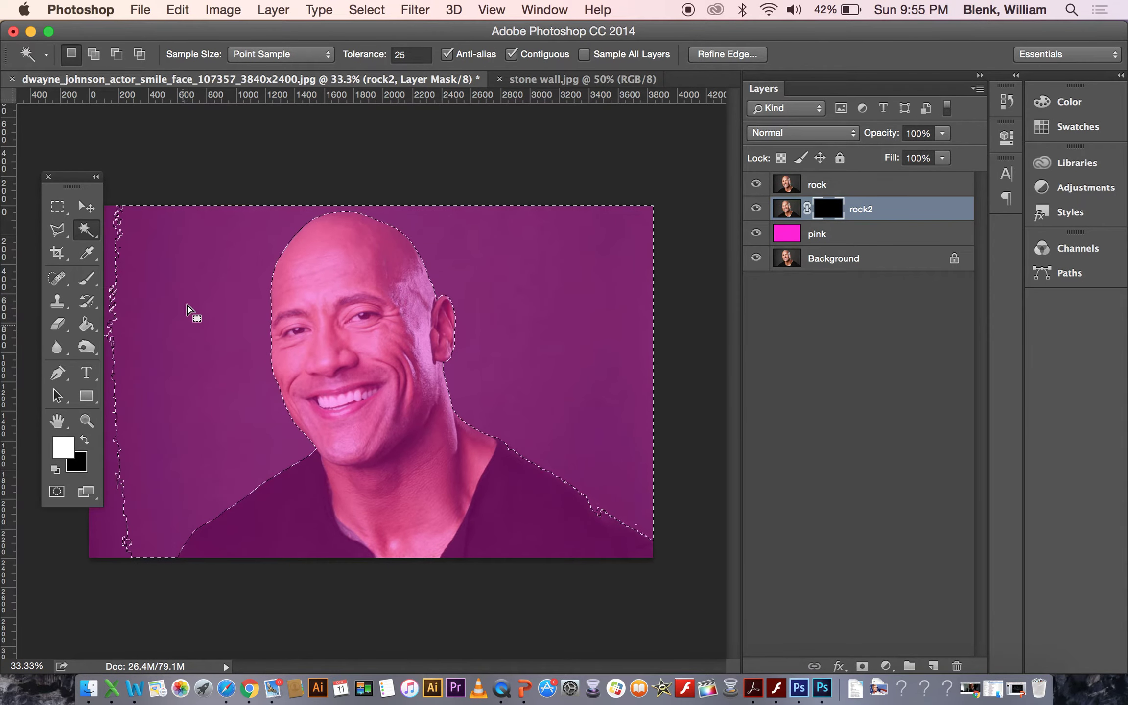
Step: Add the image's left-edge strip to the selection with the Rectangular Marquee
left_click_drag(174, 34, 329, 29)
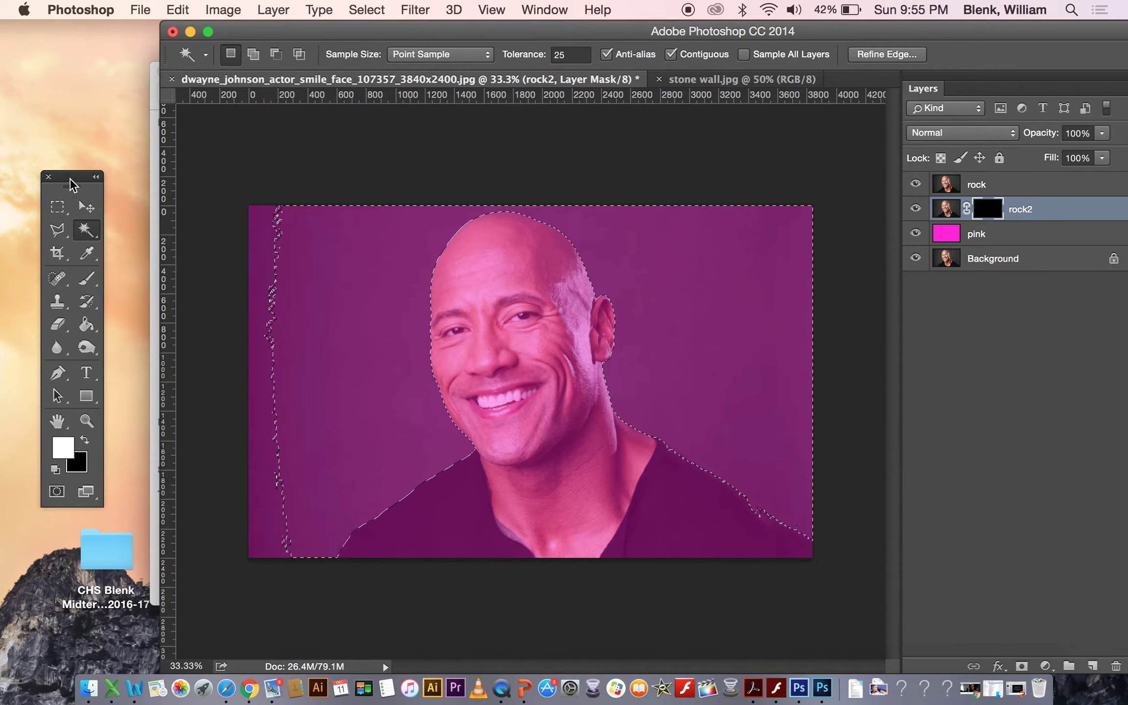
left_click_drag(76, 185, 106, 185)
left_click(89, 208)
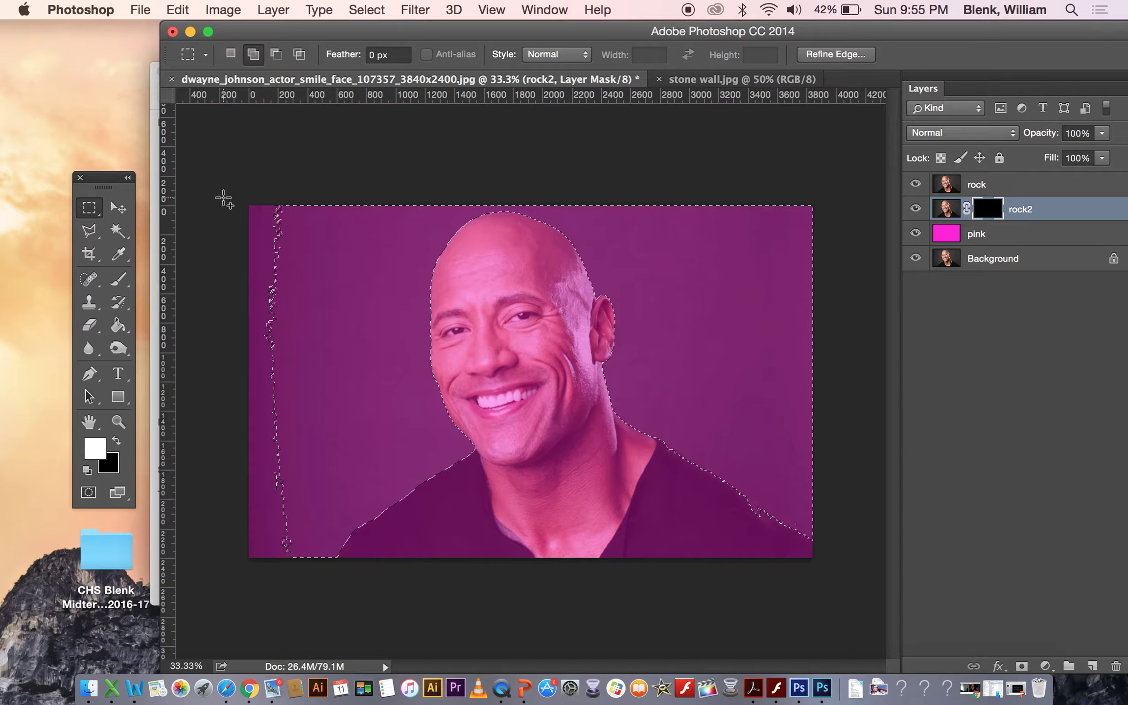
left_click_drag(224, 196, 313, 590)
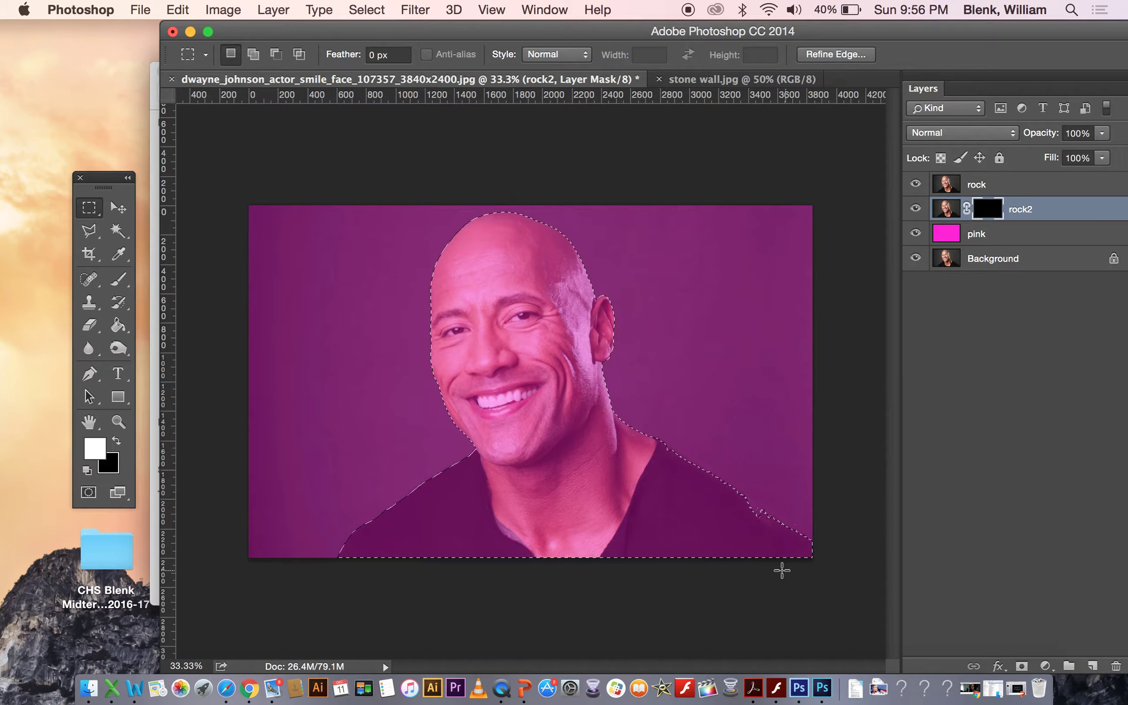
Step: Add the area below the shoulders to the selection with the Polygonal Lasso
left_click(89, 230)
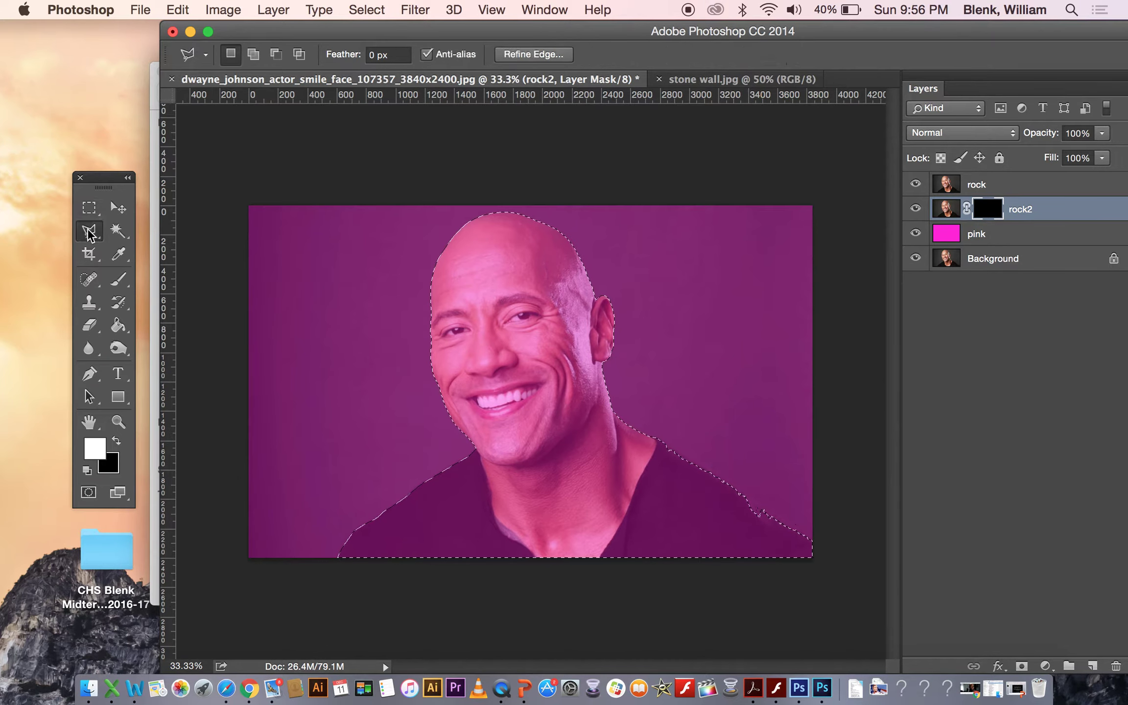
key("shift")
key("shift")
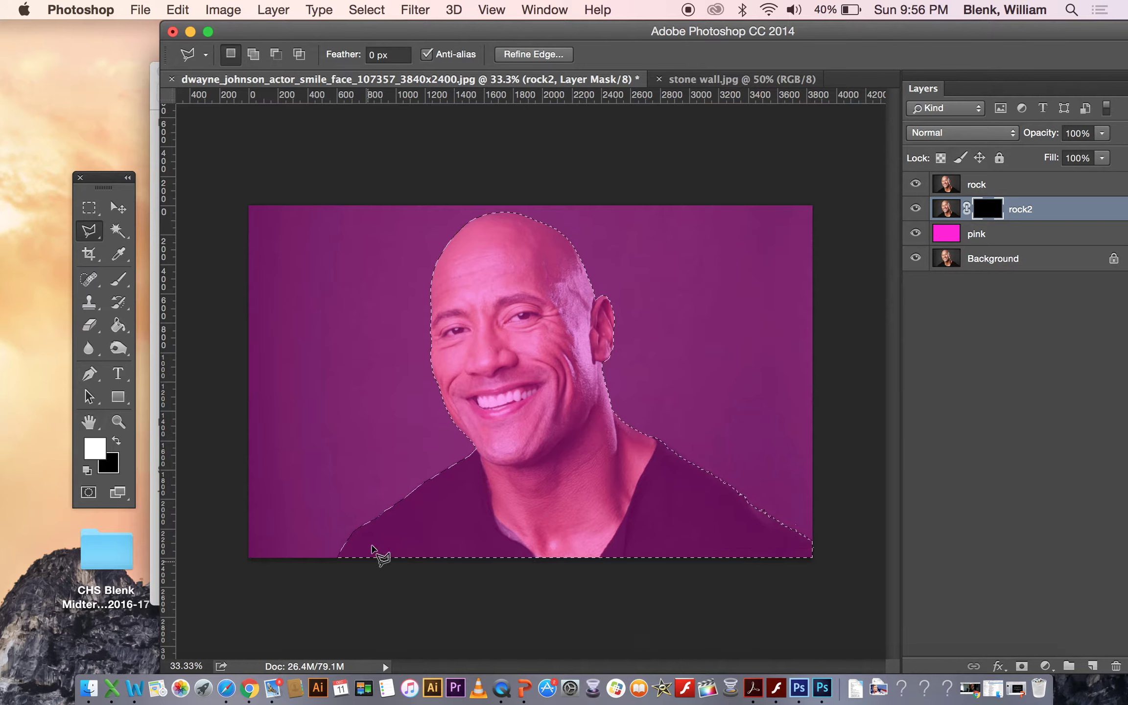
left_click(385, 526, "shift")
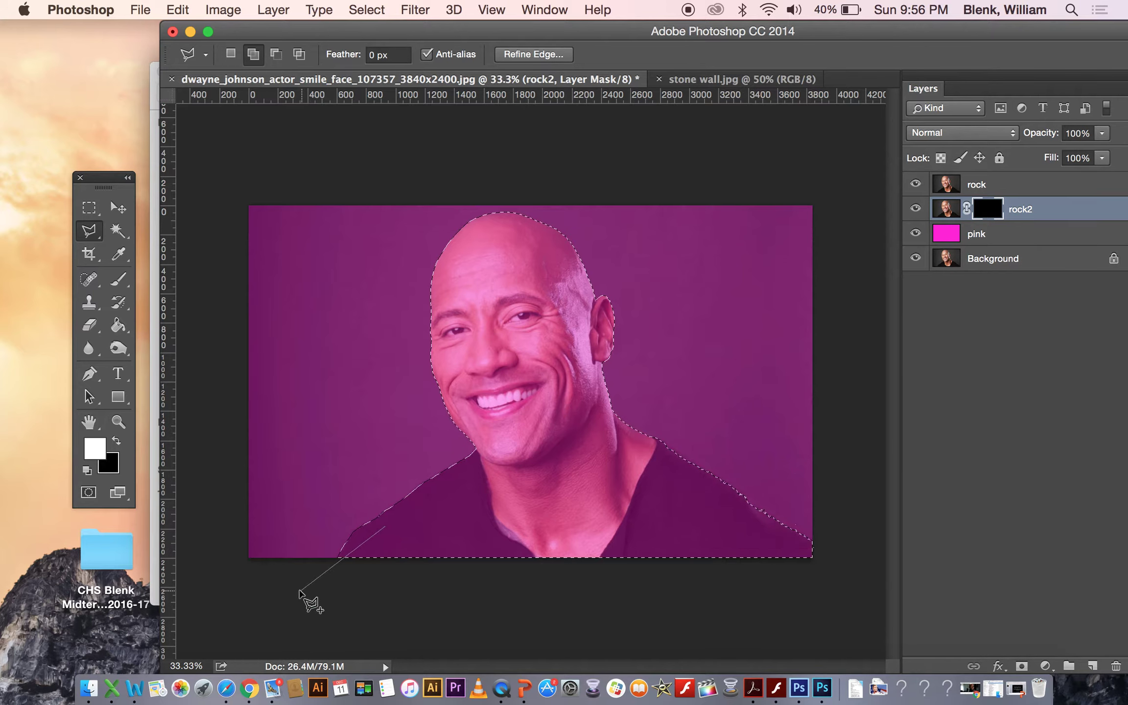
left_click(294, 591)
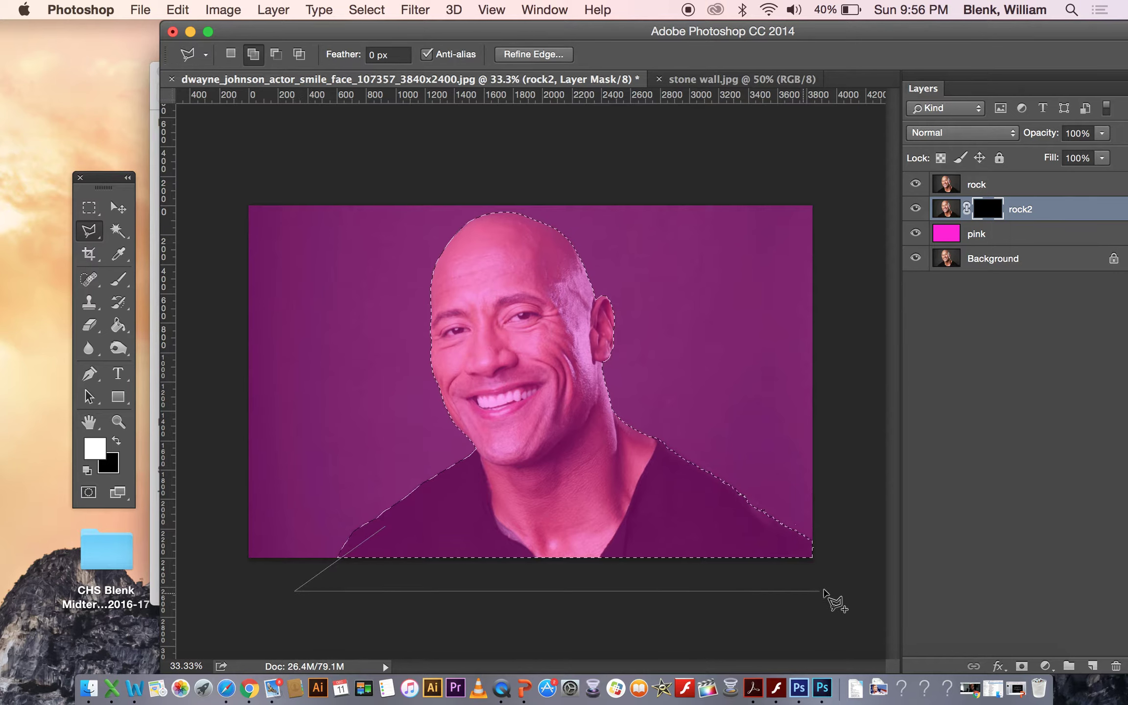
left_click(840, 591)
left_click(840, 555)
left_click(764, 555)
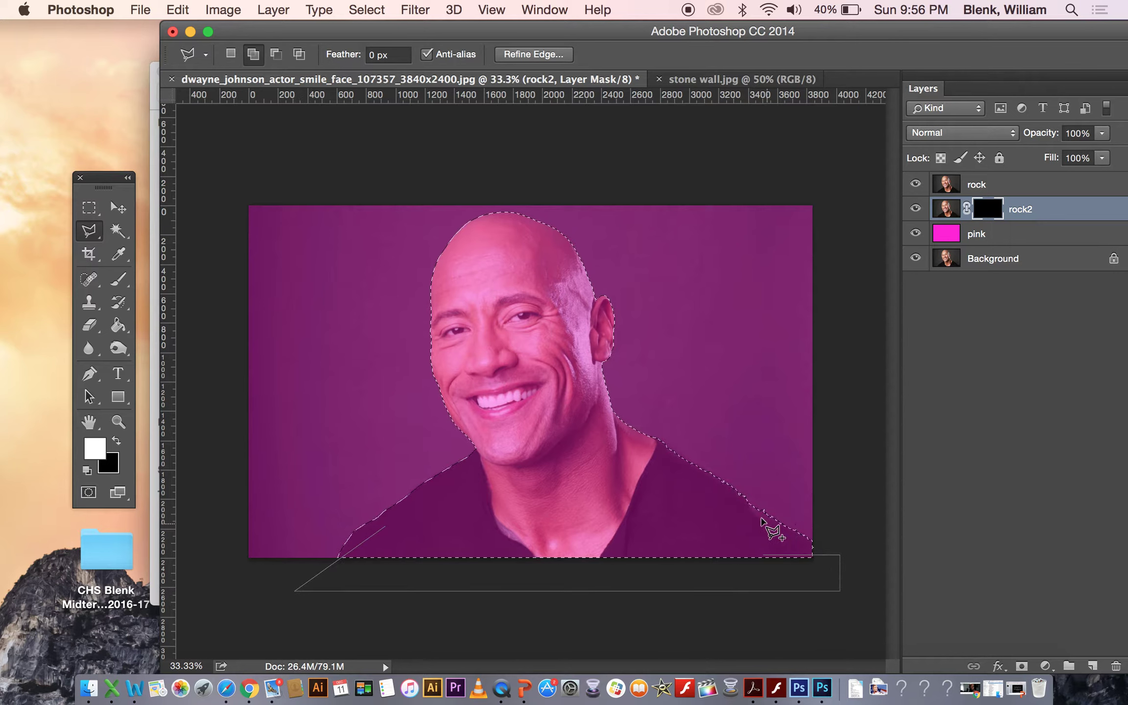
key("BackSpace")
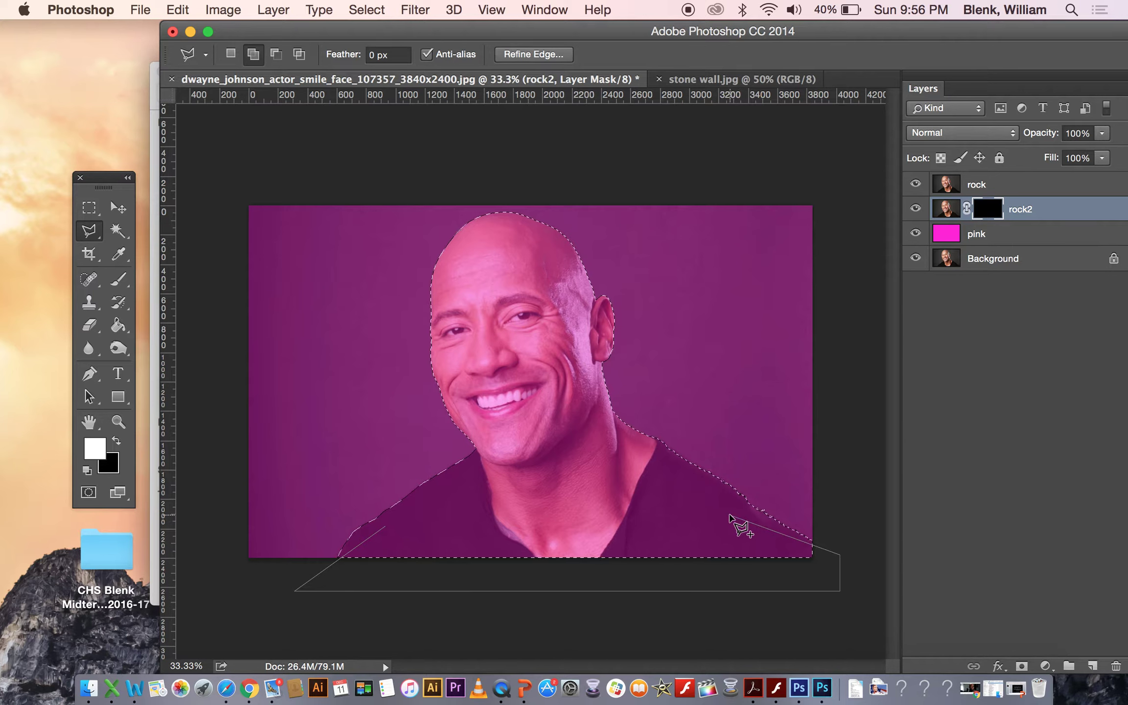
double_click(730, 520)
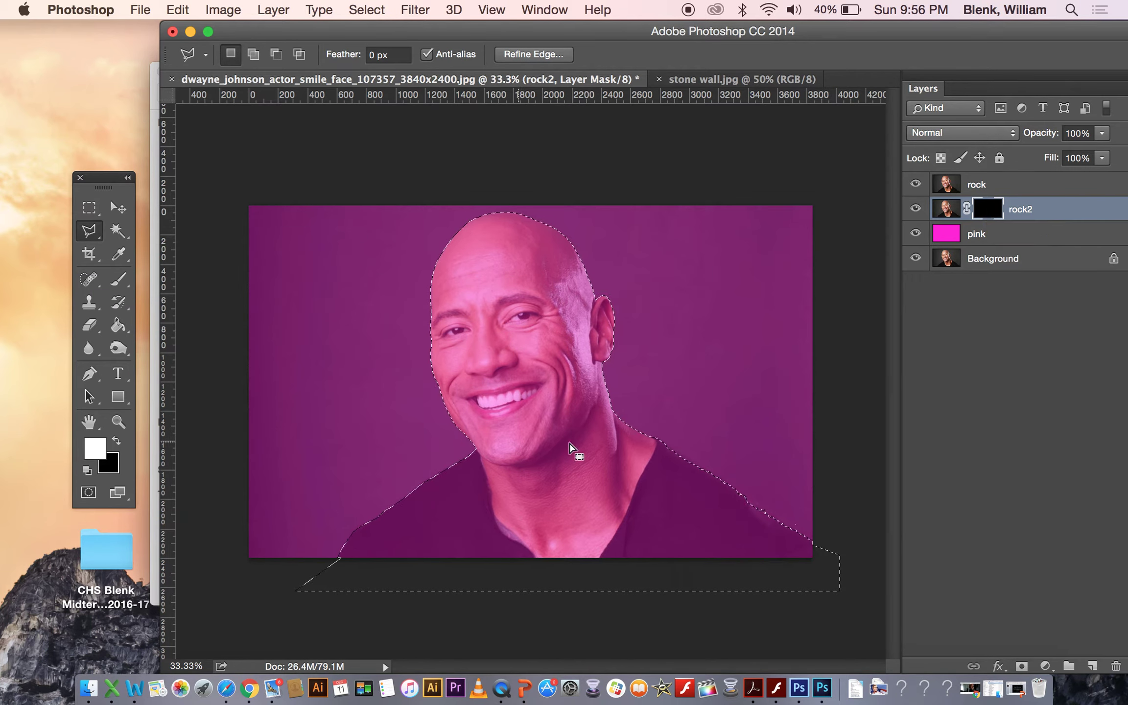
Step: Invert the selection onto the person and swap the foreground and background colours
left_click(367, 10)
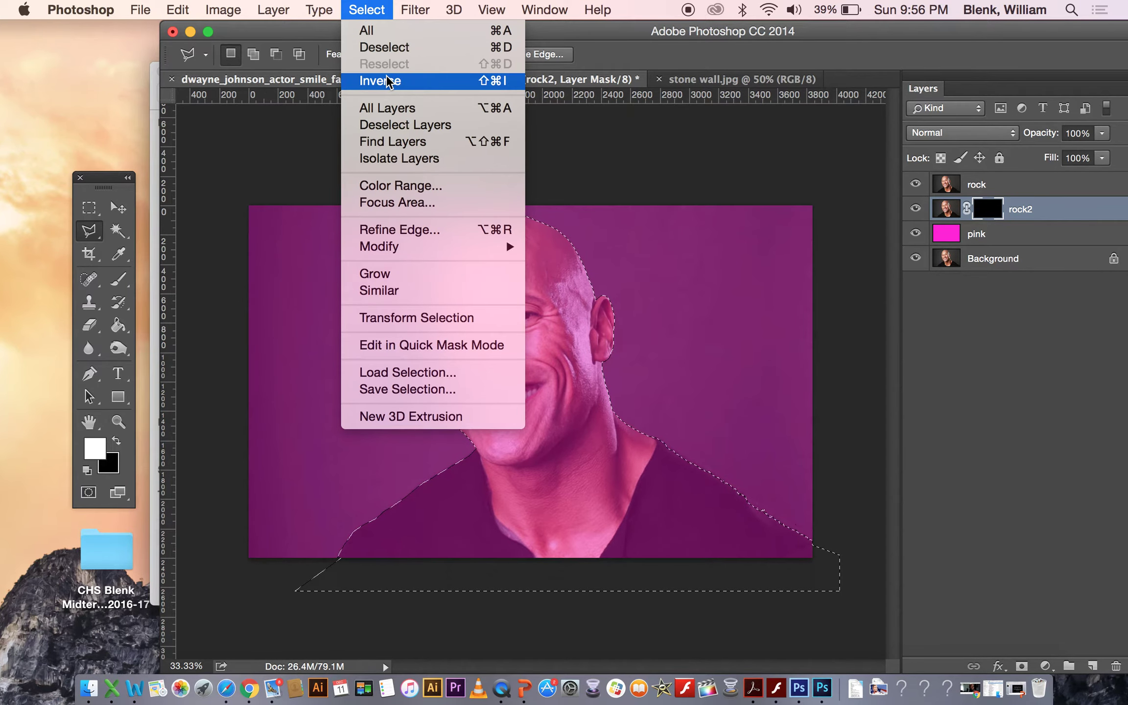
left_click(650, 11)
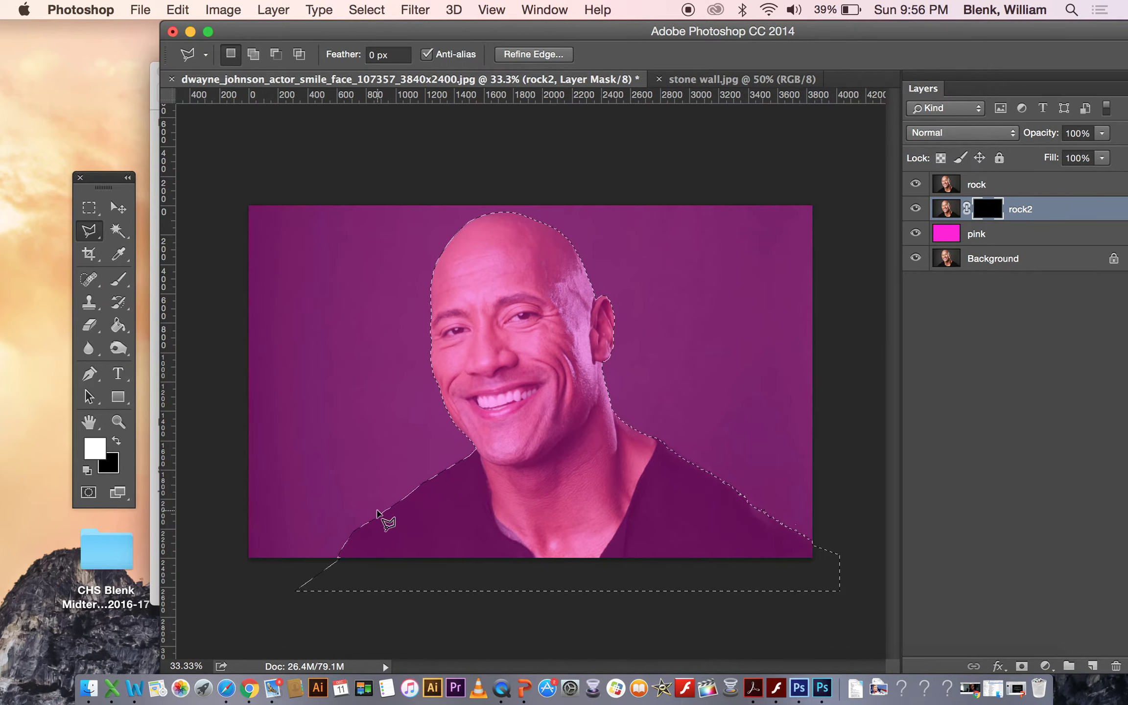
left_click(116, 442)
Step: Fill the selected mask area with white, hide the rock layer, and deselect
key("BackSpace")
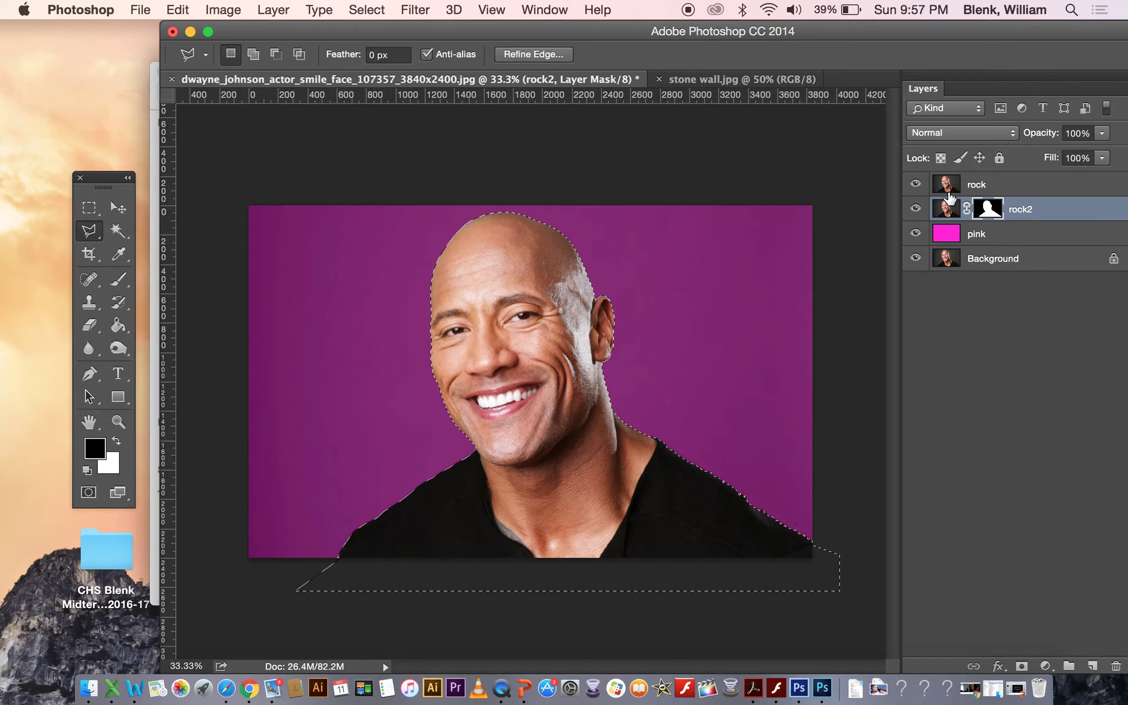
left_click(915, 185)
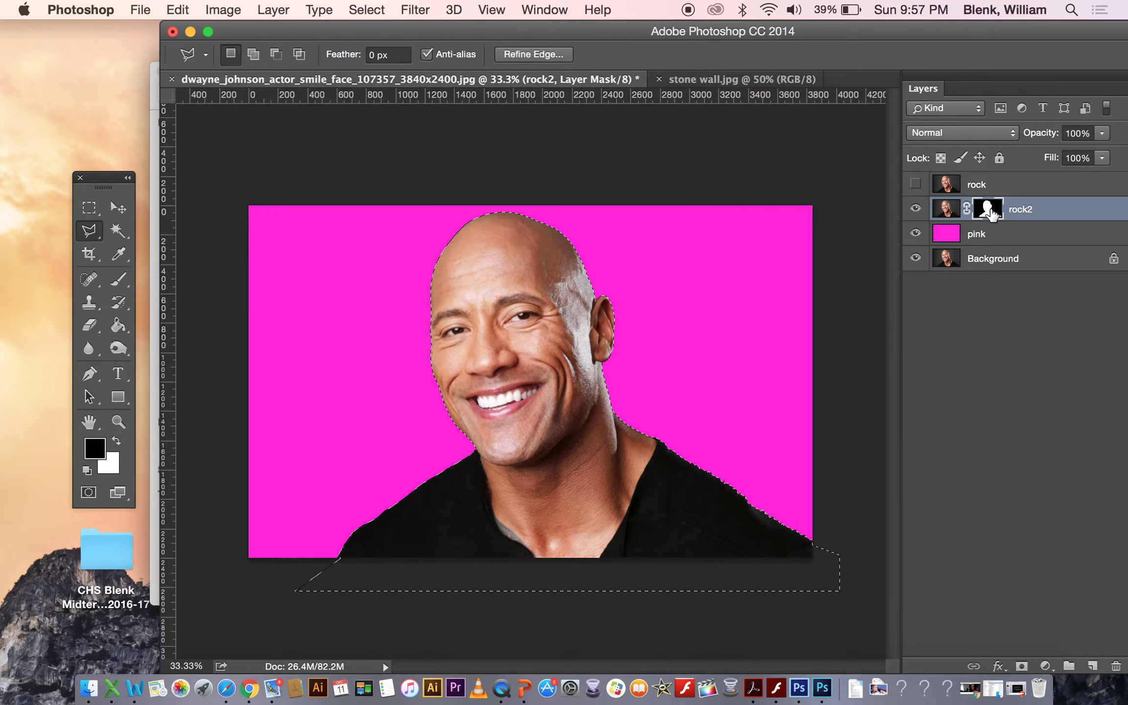
left_click(368, 10)
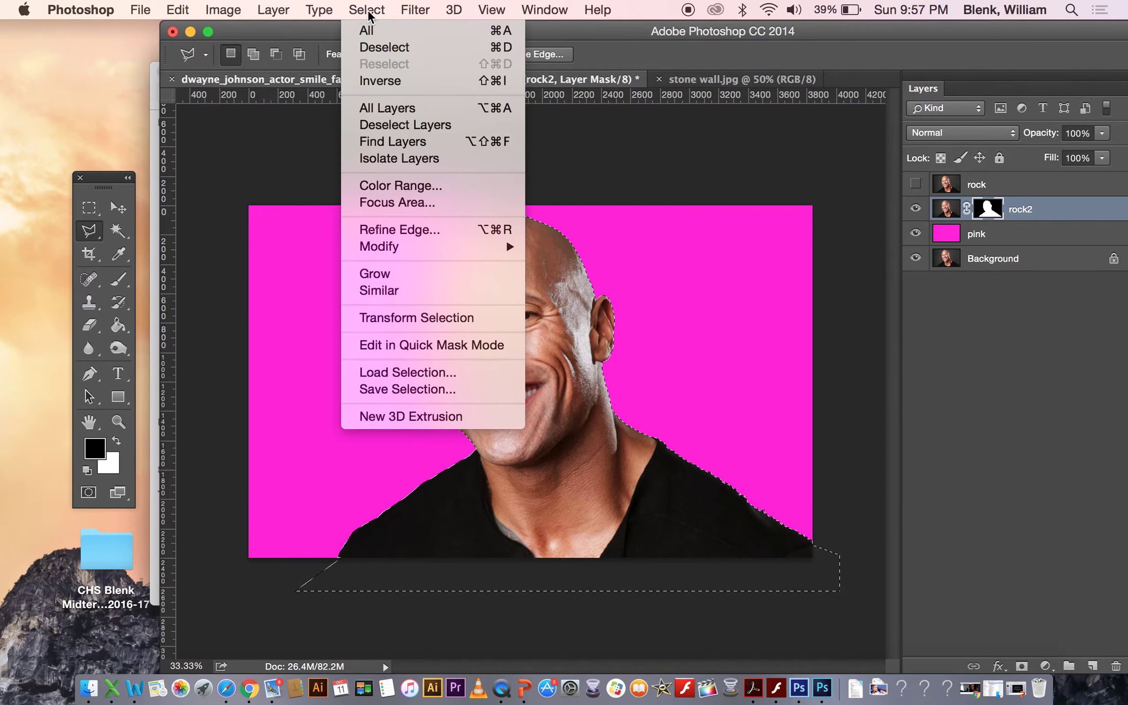
left_click(383, 47)
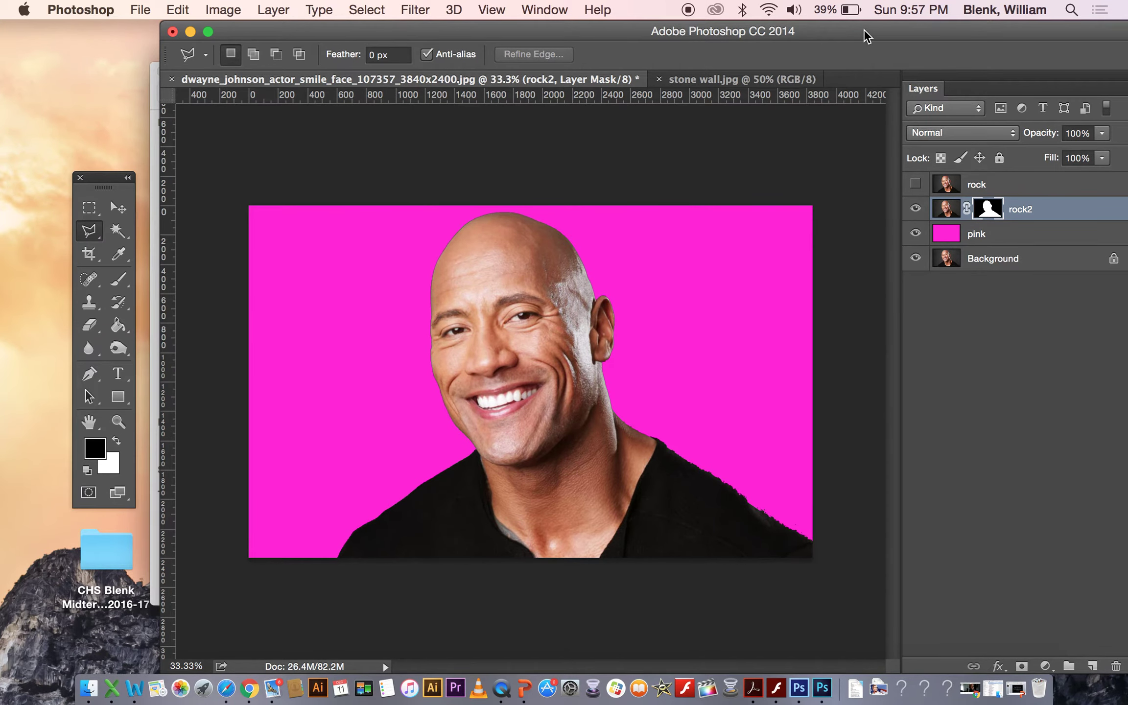
left_click_drag(864, 29, 754, 32)
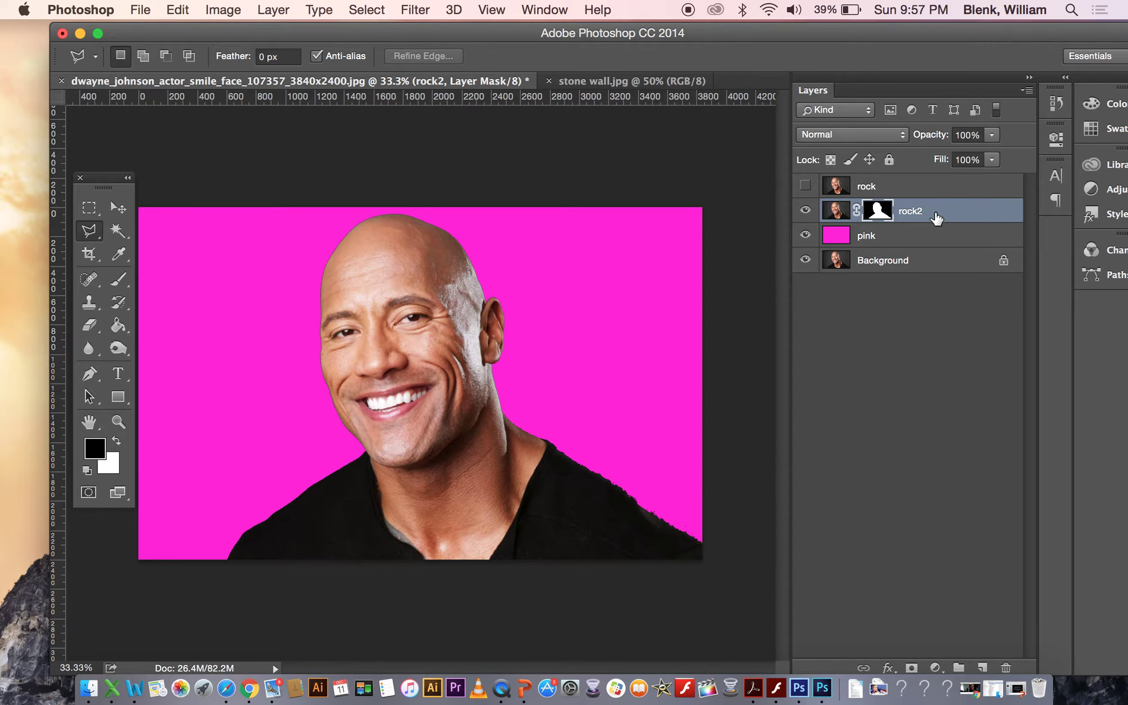
Step: Duplicate the rock2 layer and name the copy rock_head
right_click(945, 219)
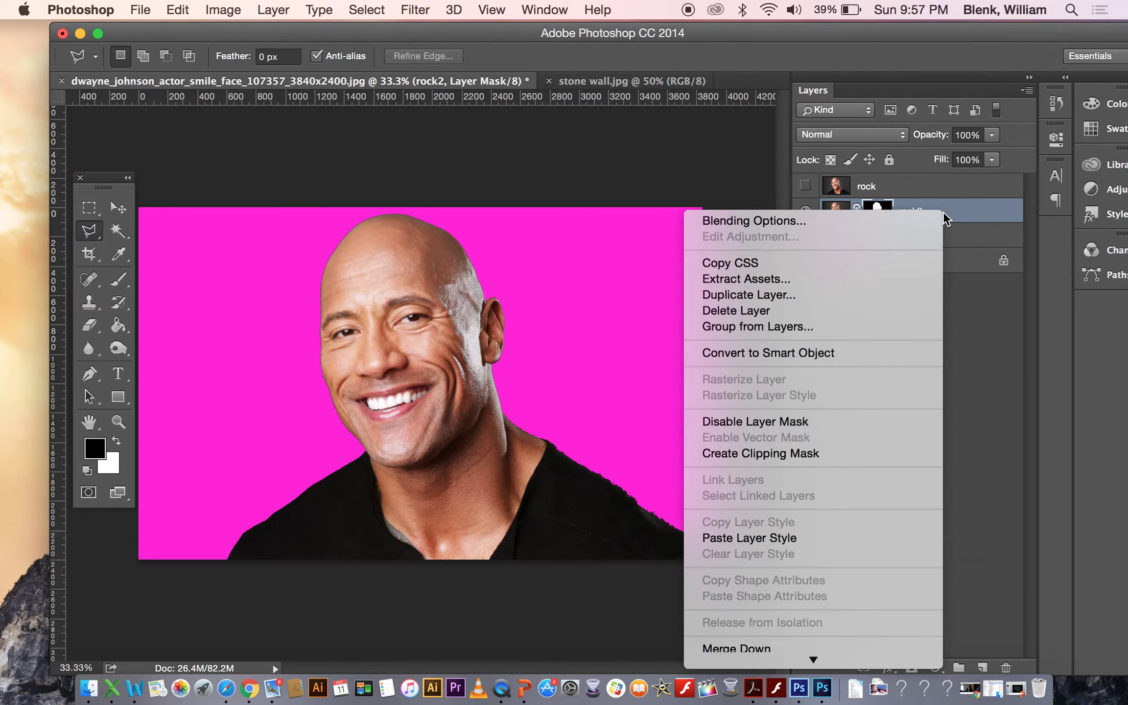
left_click(872, 295)
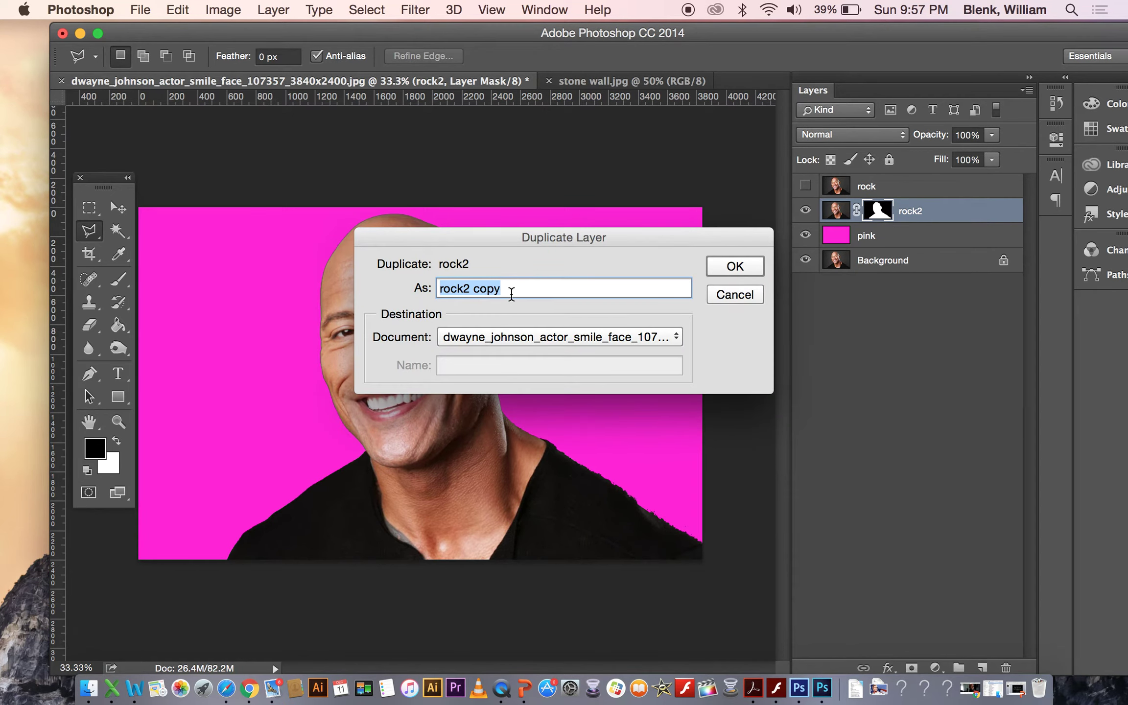
left_click(511, 294)
left_click_drag(511, 293, 462, 294)
type("_h")
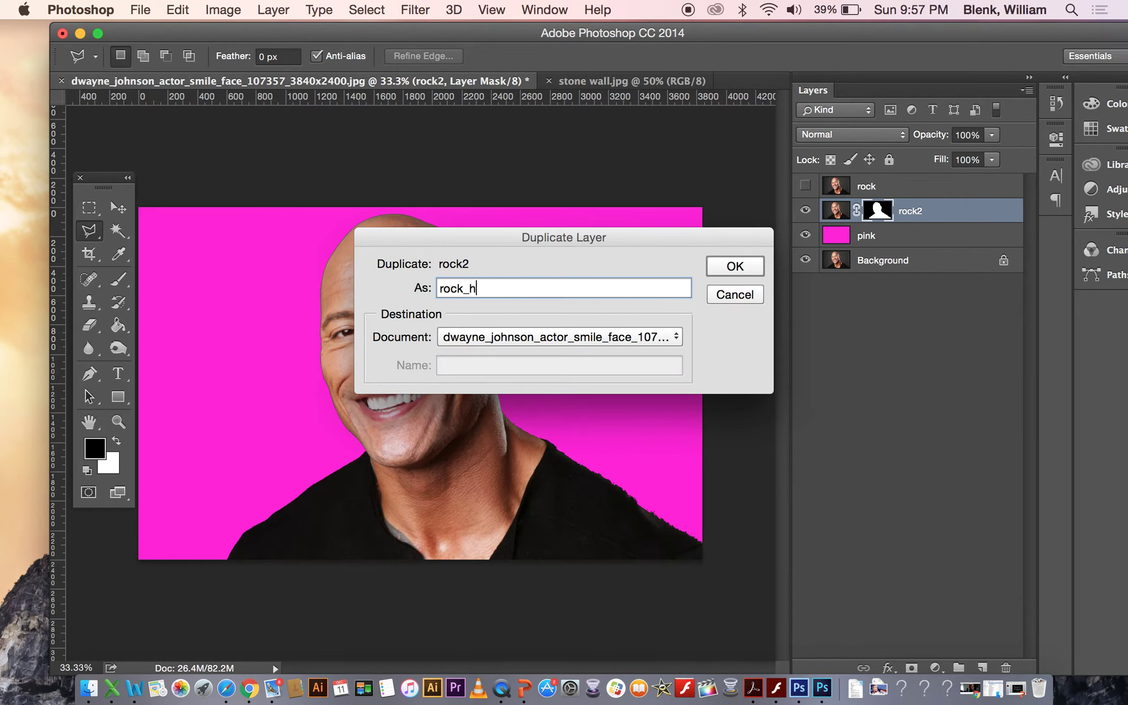
type("ead")
key("Return")
Step: Rename the original rock2 layer to 'rock neck'
double_click(914, 236)
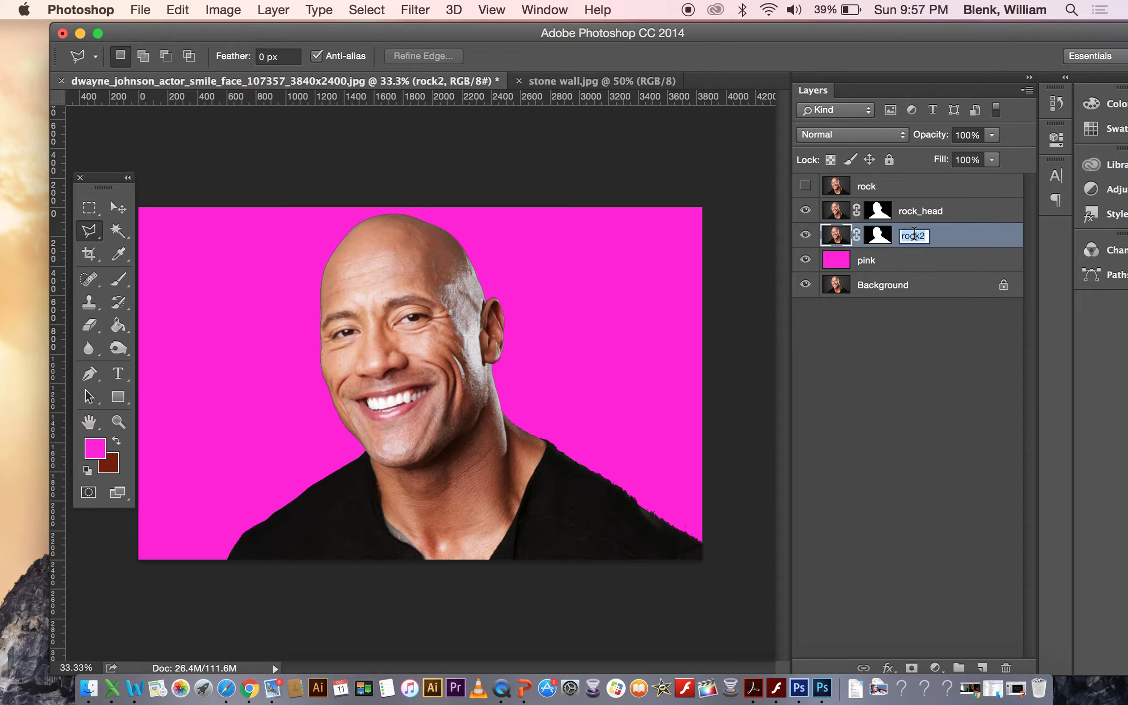
type("rock")
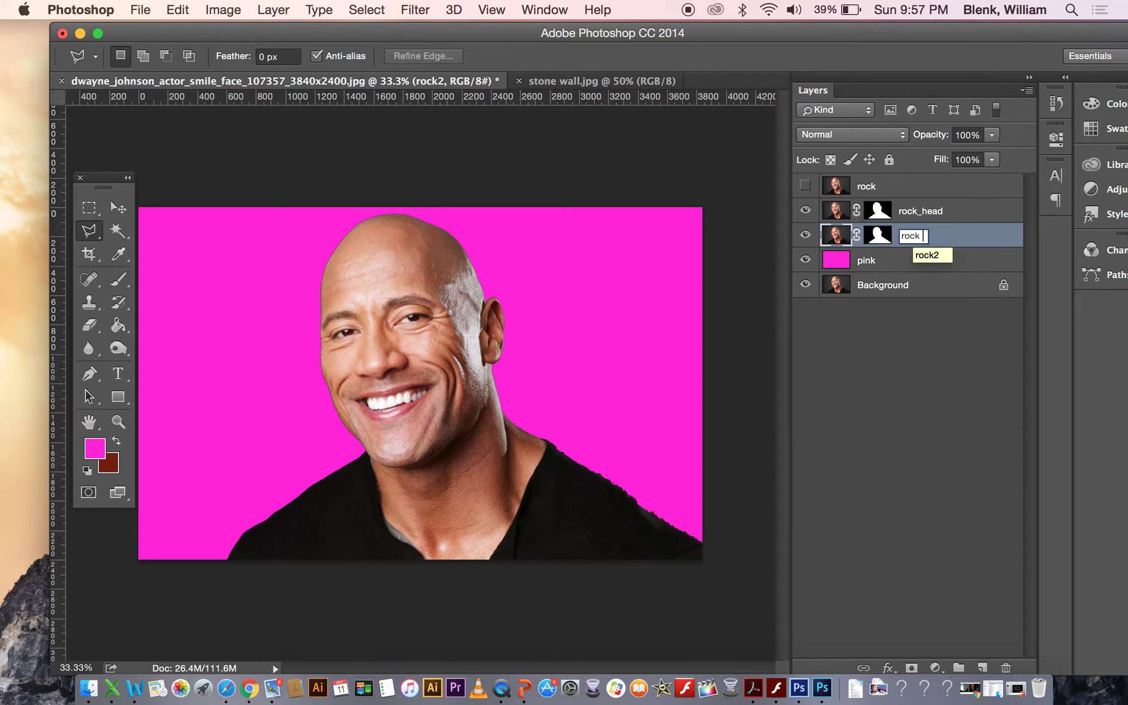
type(" neck")
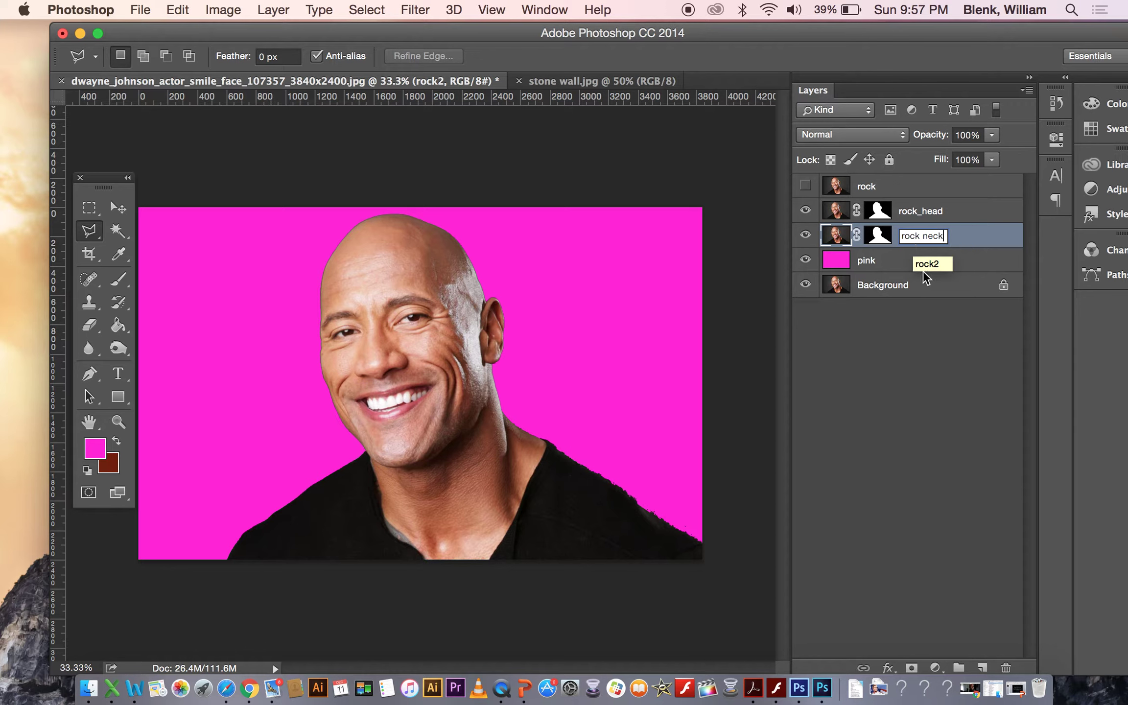
key("Return")
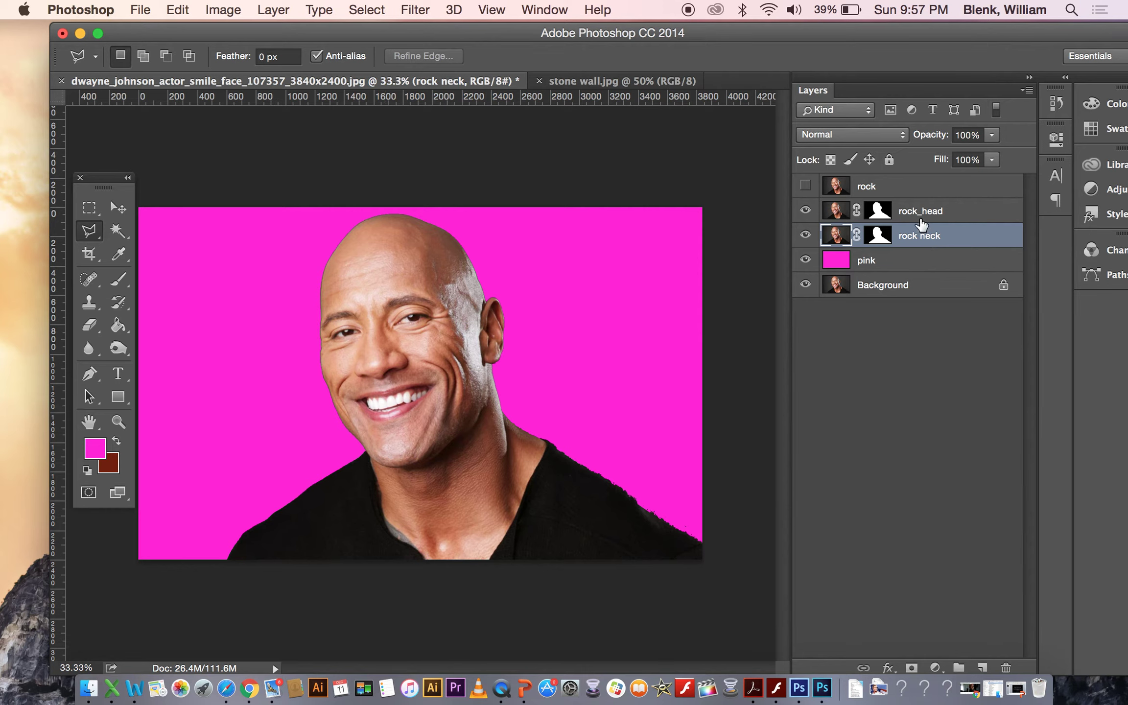
Step: Select rock_head, hide rock neck, and load then clear rock_head's mask selection
left_click(933, 211)
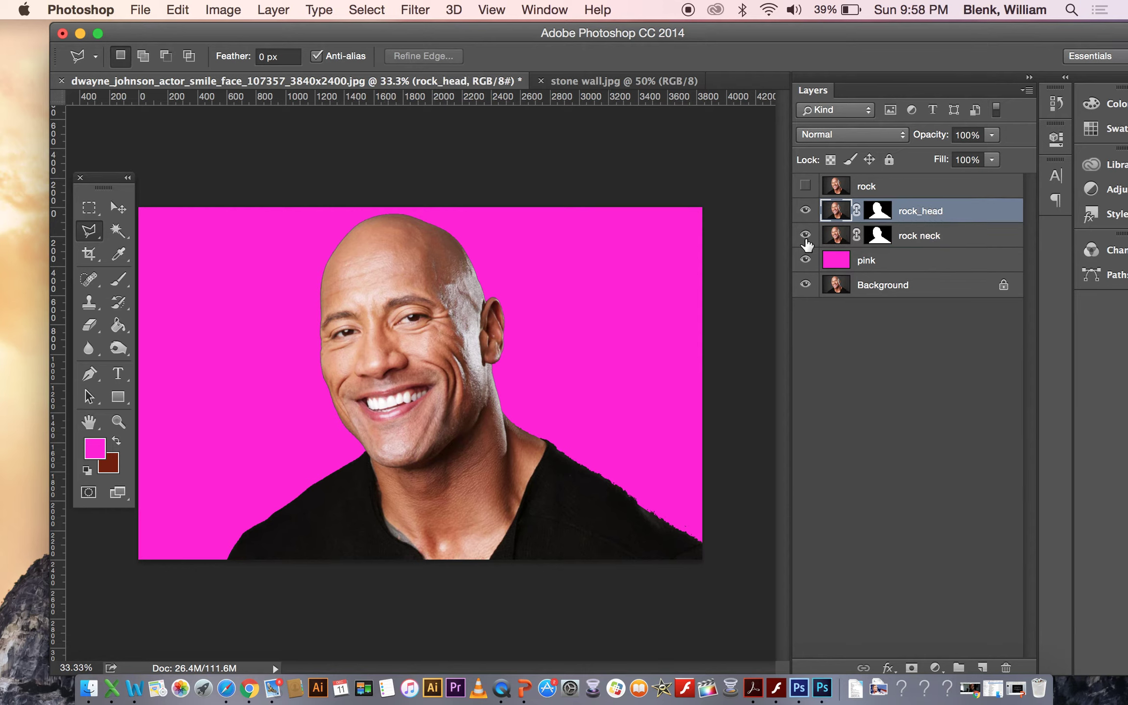
left_click(804, 236)
left_click(880, 214)
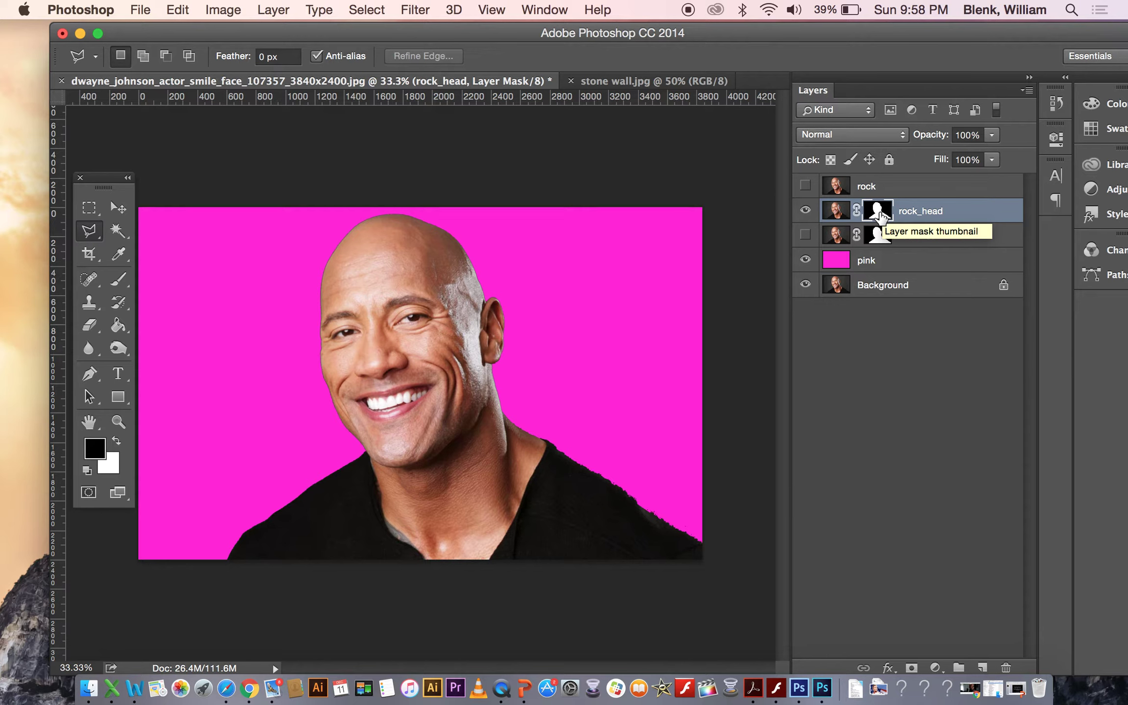
left_click_drag(879, 215, 882, 218)
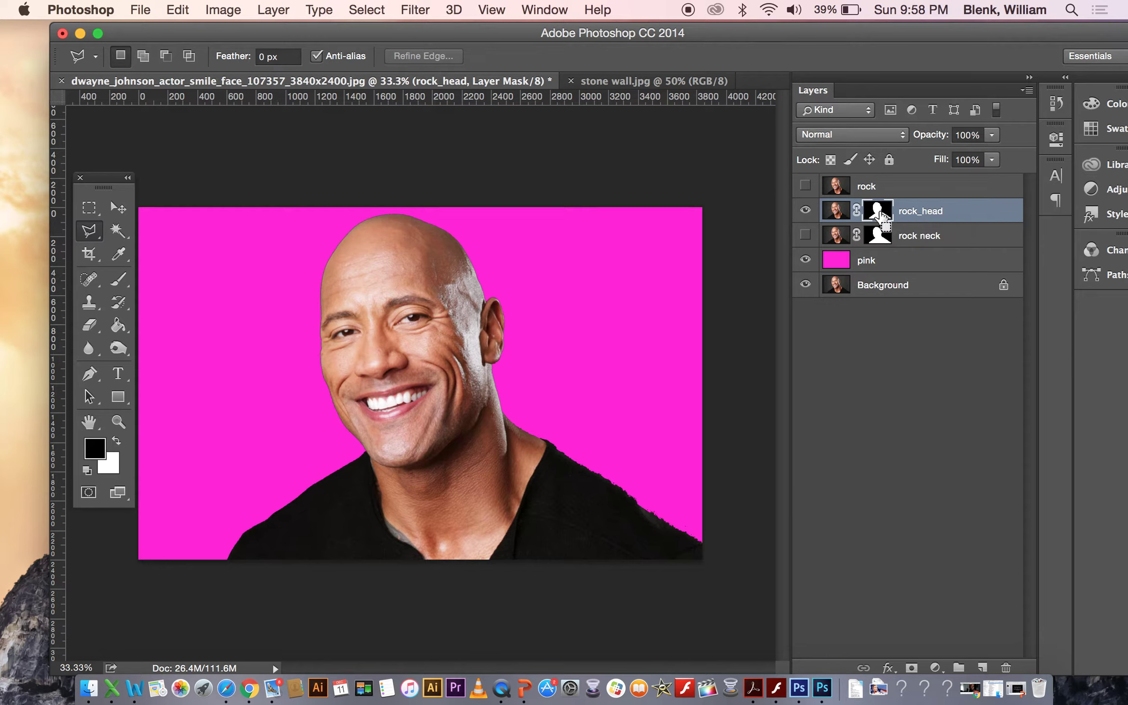
left_click(880, 215, "super")
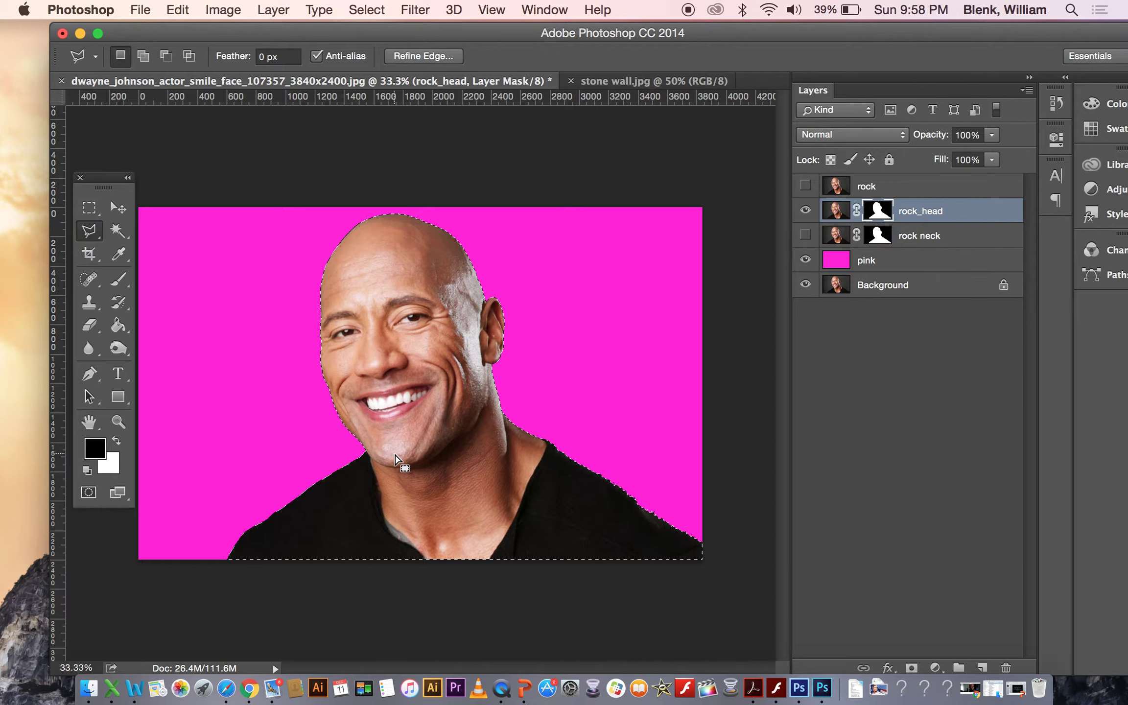
key("super+d")
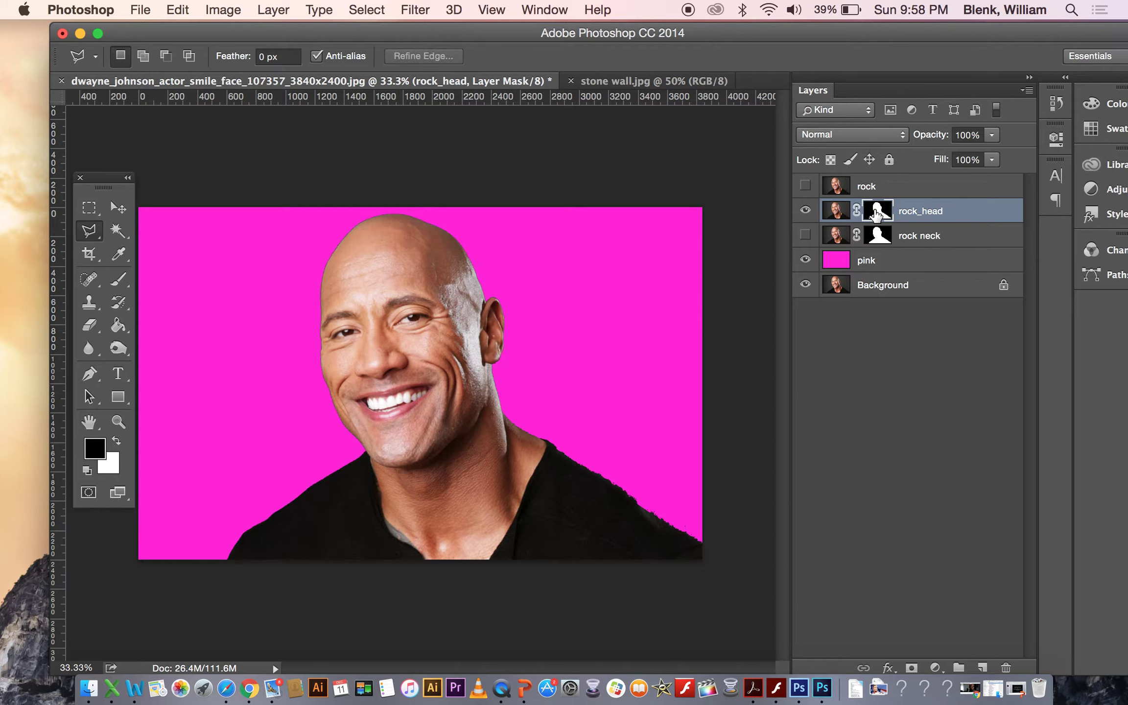
Step: Paint black with a hard round 300 px brush over the neck and left shirt
left_click(125, 280)
left_click(140, 56)
left_click_drag(263, 289, 265, 207)
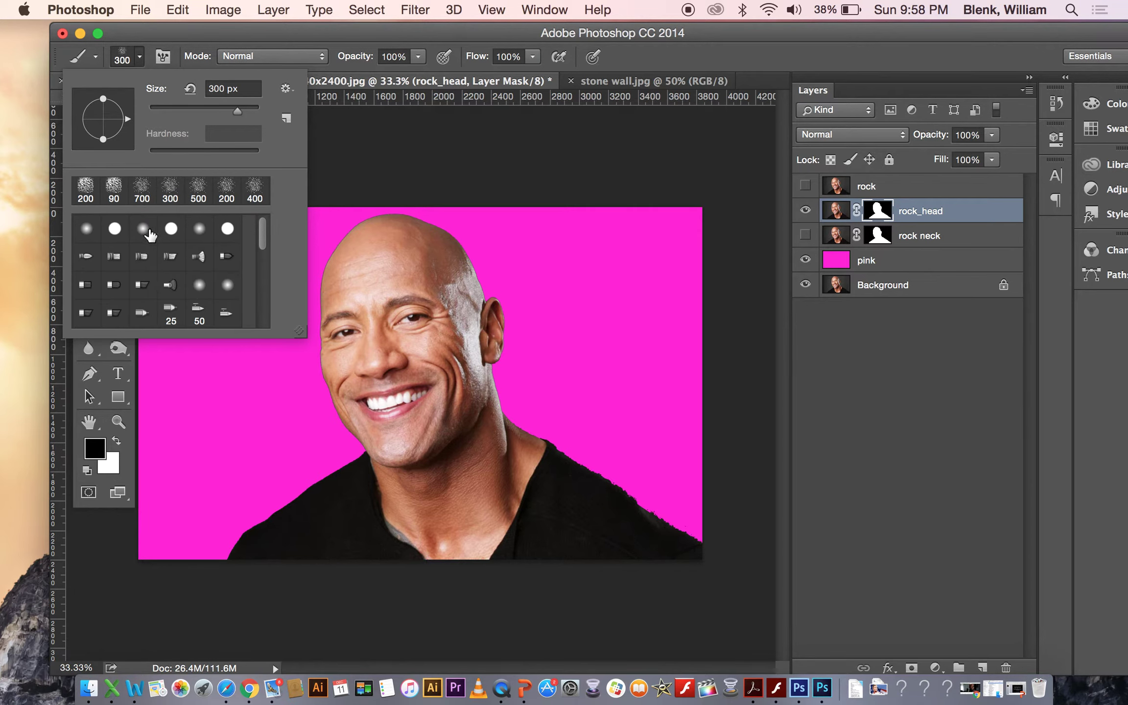
left_click(114, 228)
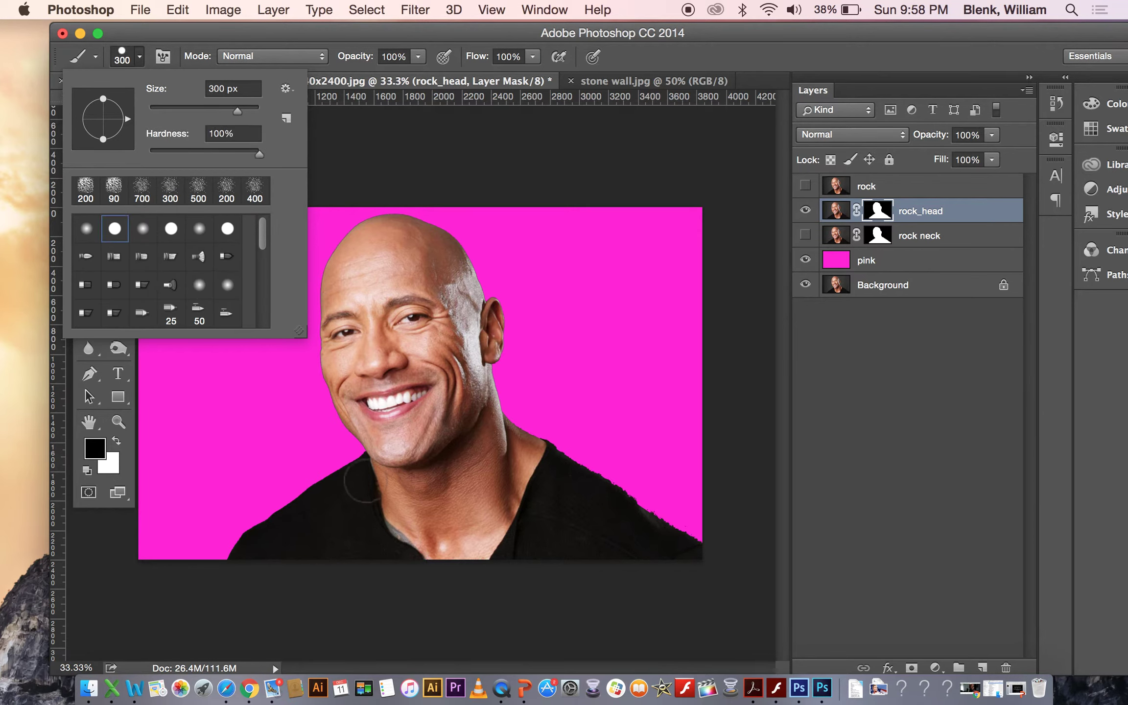
mouse_move(342, 471)
left_mouse_down()
mouse_move(398, 505)
mouse_move(440, 503)
mouse_move(496, 452)
mouse_move(524, 387)
mouse_move(511, 386)
mouse_move(512, 407)
mouse_move(469, 474)
mouse_move(418, 515)
mouse_move(341, 521)
mouse_move(297, 483)
mouse_move(453, 557)
mouse_move(217, 570)
mouse_move(209, 562)
mouse_move(281, 506)
mouse_move(382, 521)
mouse_move(224, 535)
left_mouse_up()
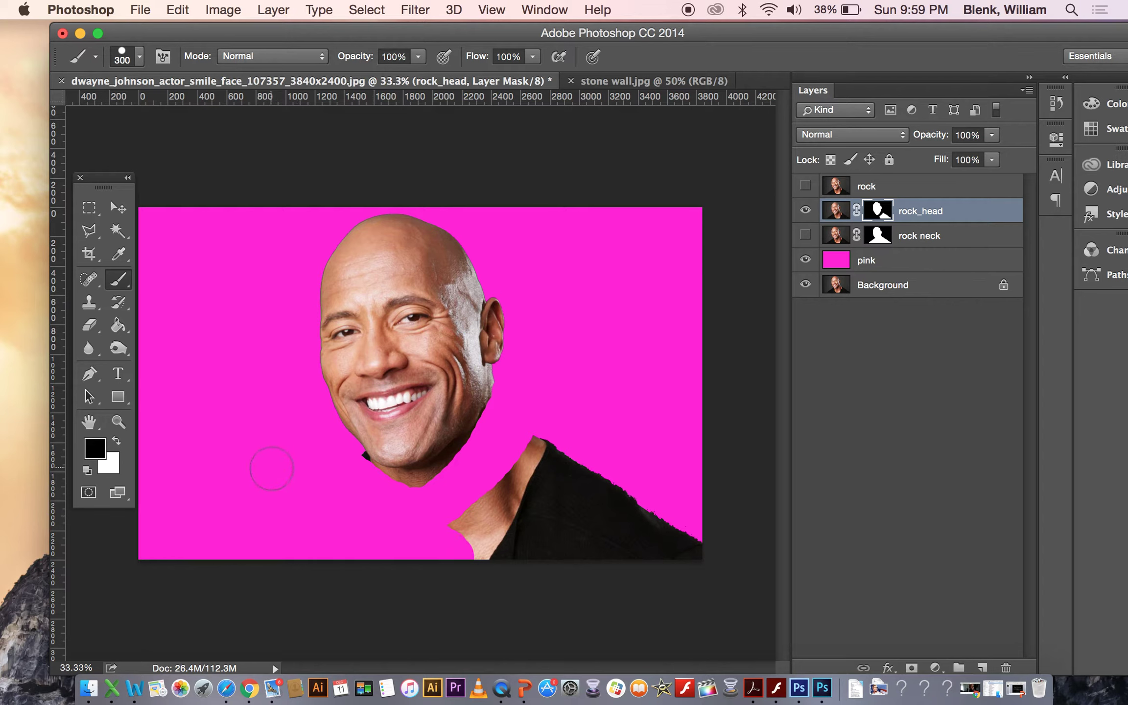
Step: Check the rock neck mask, then return to rock_head's mask with rock neck hidden
left_click(915, 237)
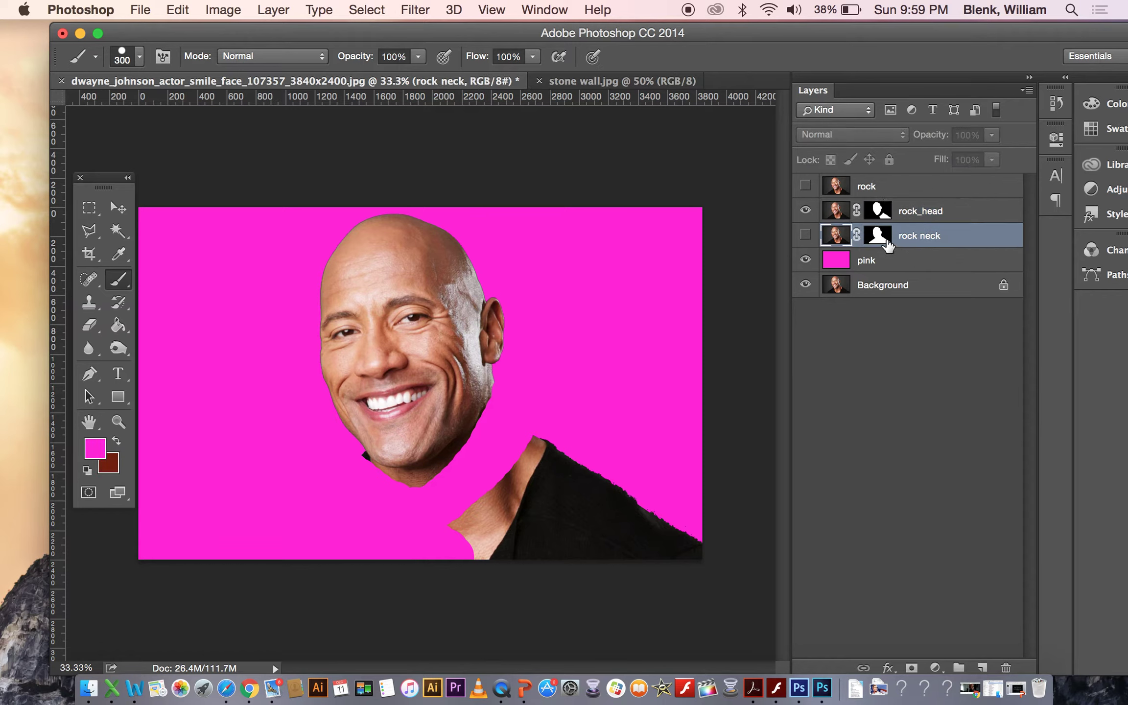
left_click(887, 240)
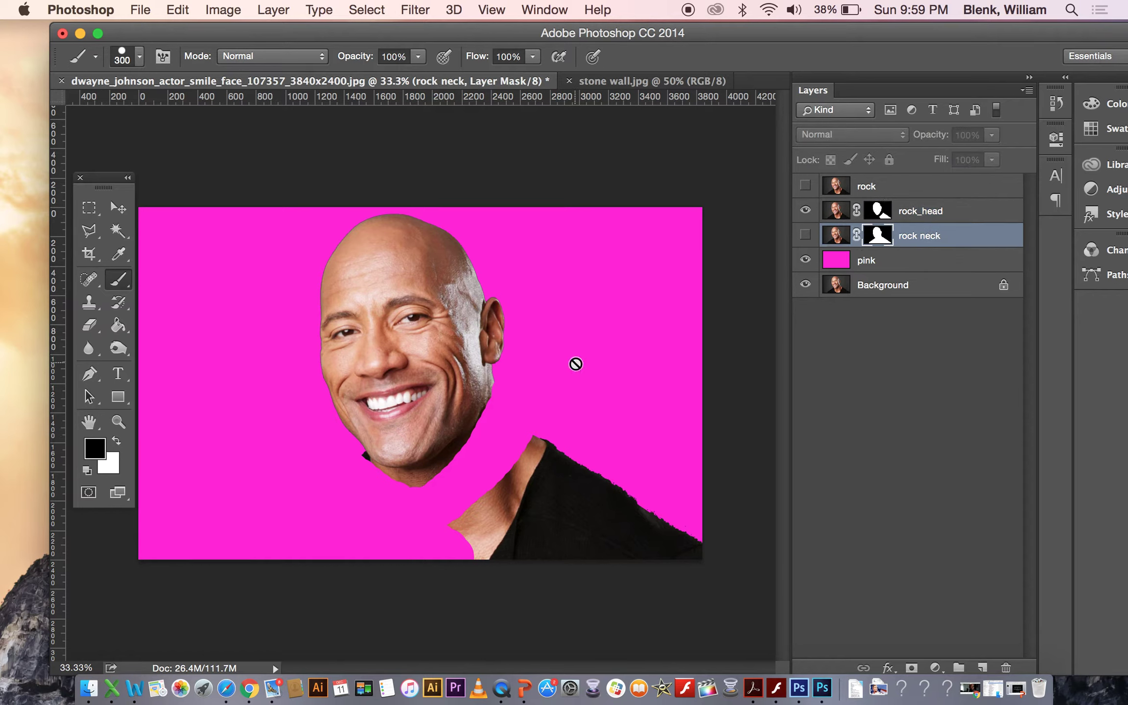
left_click(805, 235)
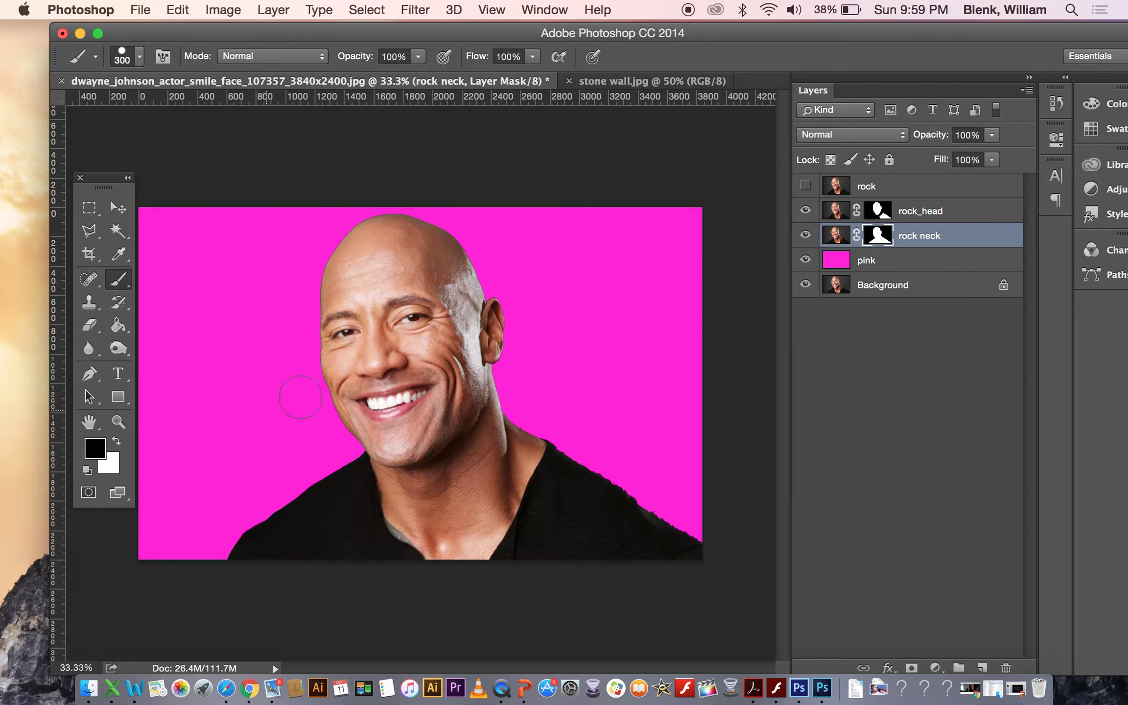
left_click(880, 211)
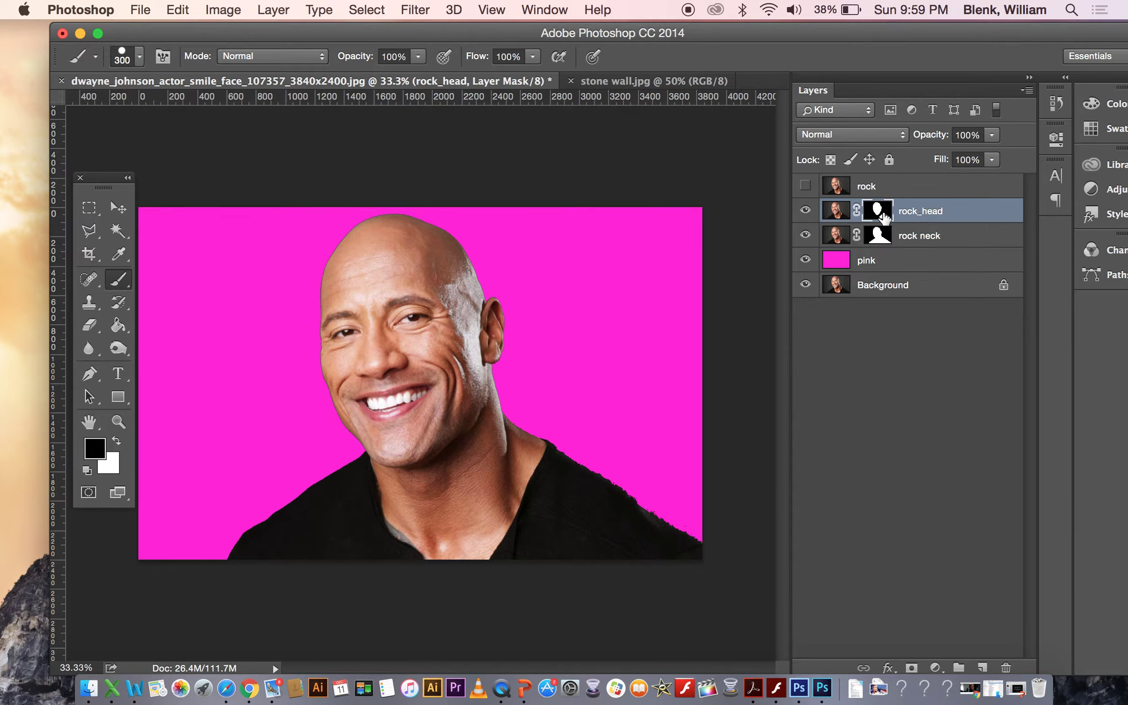
left_click(805, 235)
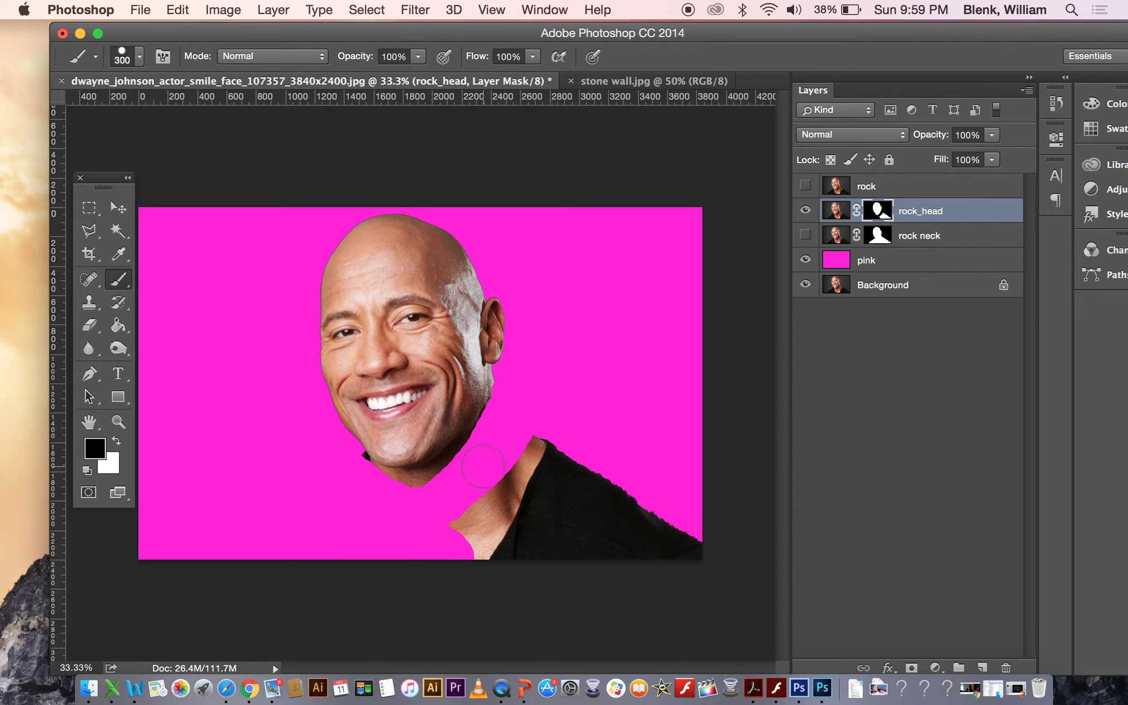
Step: Brush away the remaining neck skin, a lower-right speck and the chin's bottom edge
mouse_move(541, 425)
left_mouse_down()
mouse_move(544, 457)
mouse_move(454, 549)
mouse_move(542, 512)
mouse_move(613, 432)
mouse_move(648, 520)
mouse_move(694, 558)
mouse_move(543, 560)
mouse_move(616, 461)
mouse_move(617, 507)
mouse_move(548, 543)
left_mouse_up()
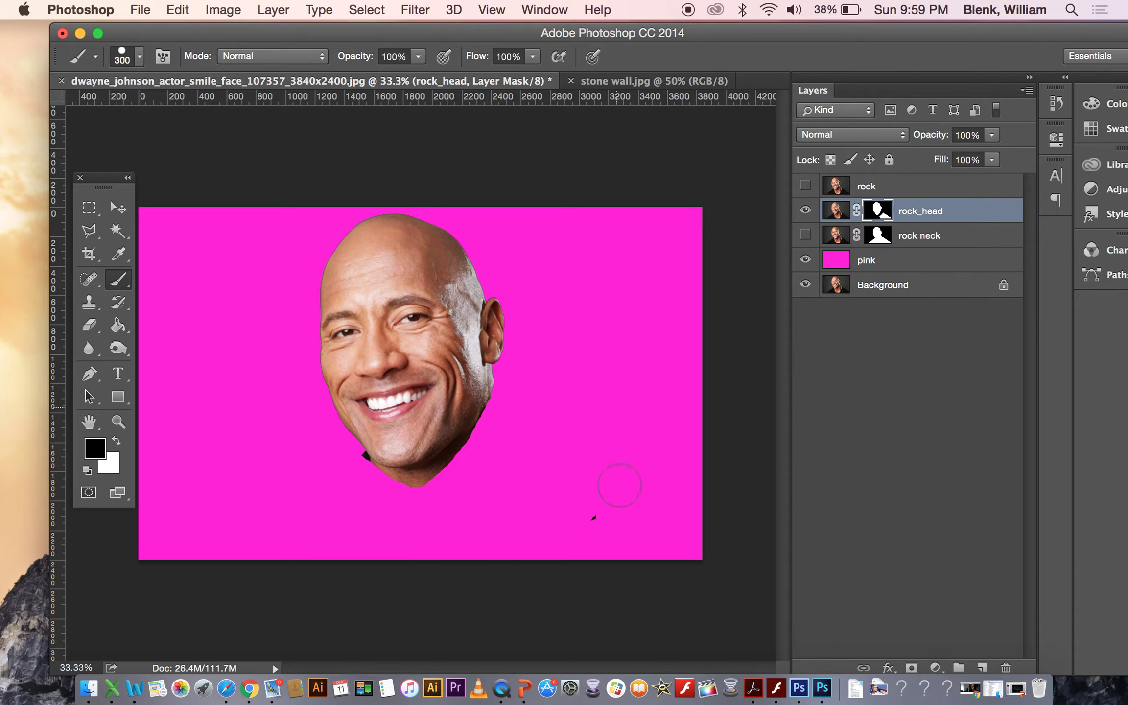
left_click_drag(620, 484, 566, 510)
left_click_drag(424, 501, 393, 500)
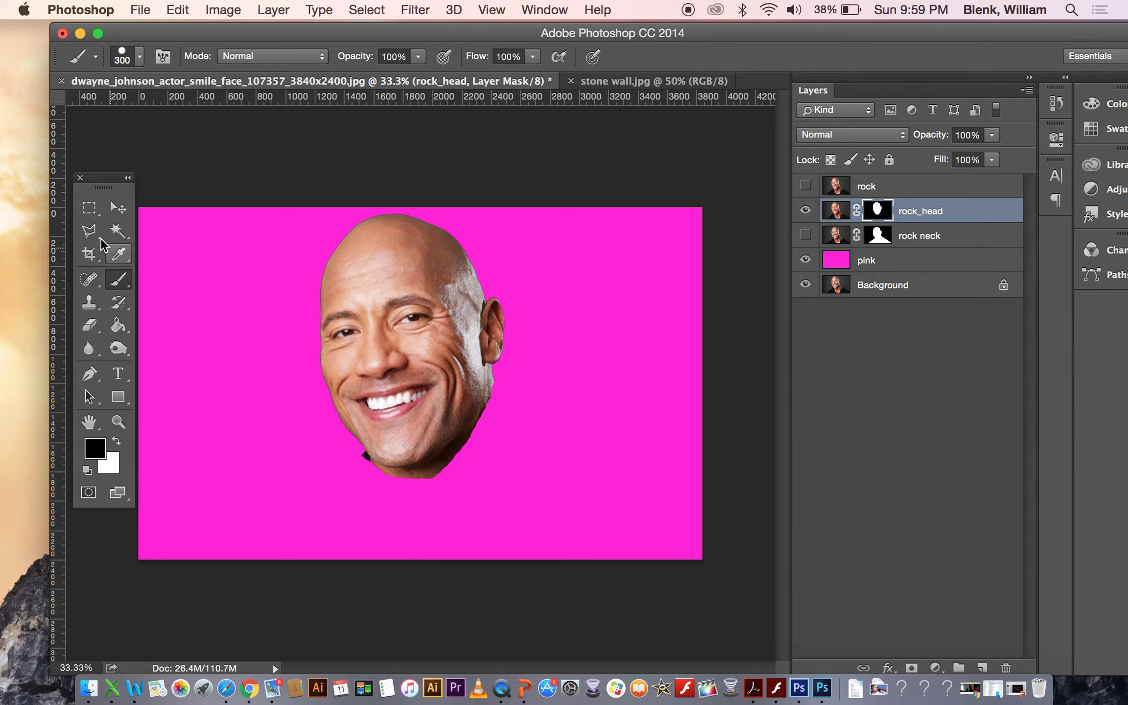
Step: Build a selection around the head from several overlapping elliptical marquees
left_click(91, 214)
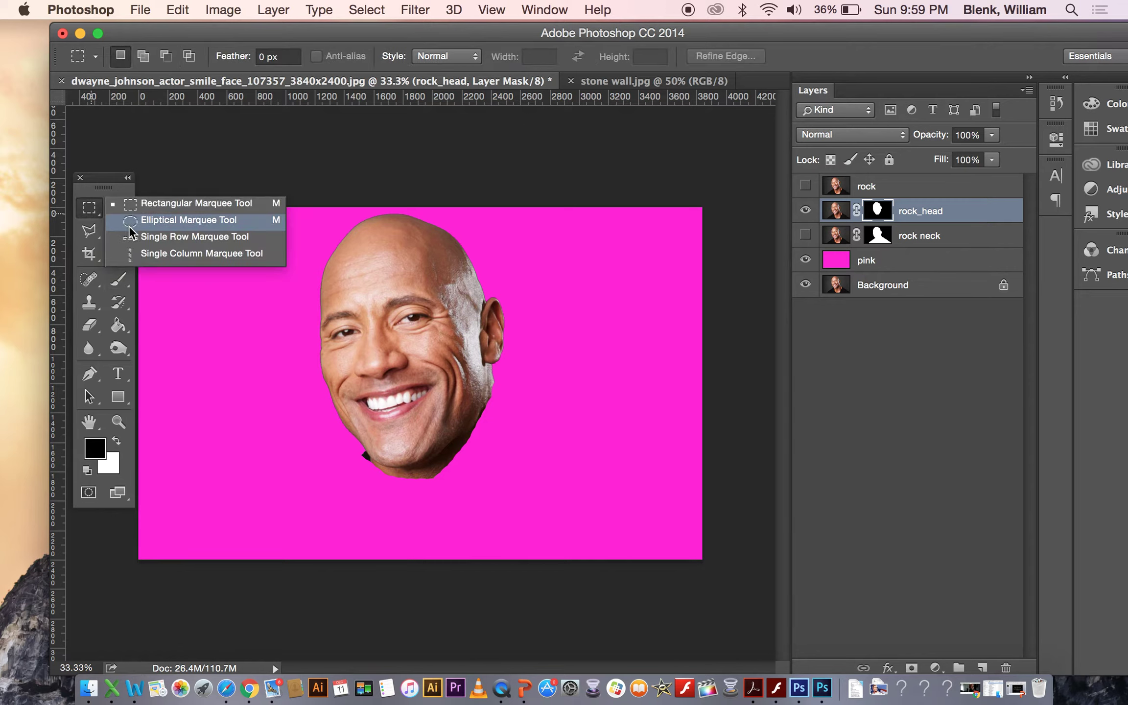
left_click(164, 222)
left_click_drag(323, 306, 426, 446)
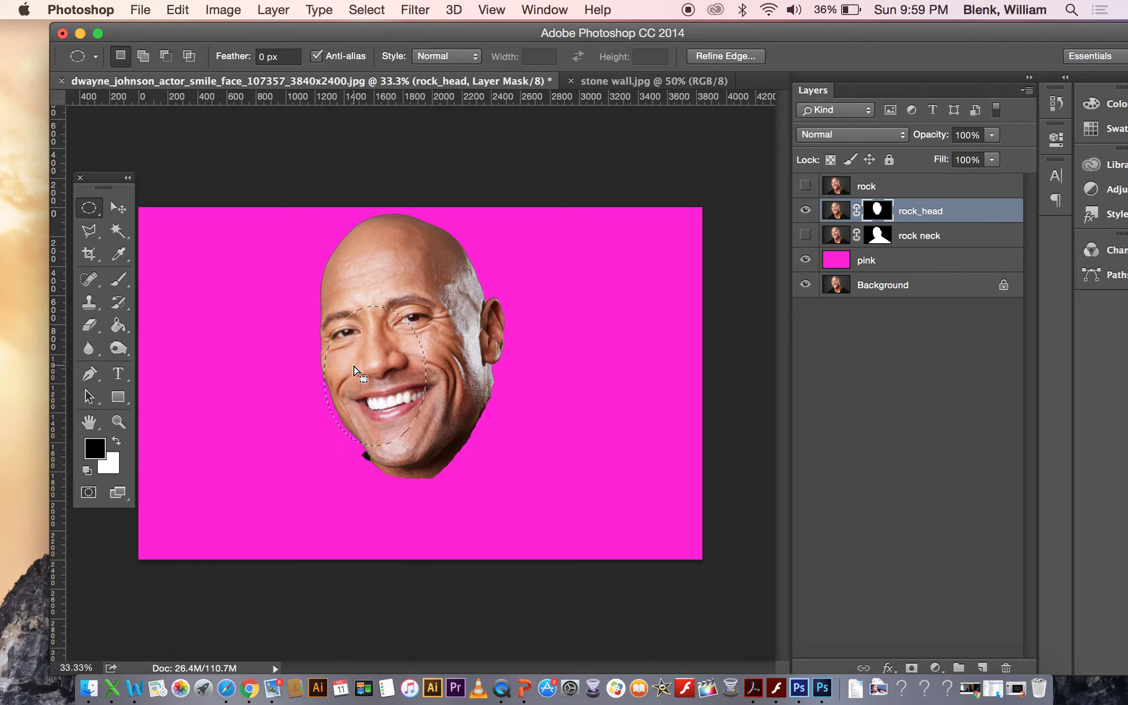
left_click_drag(350, 354, 437, 468)
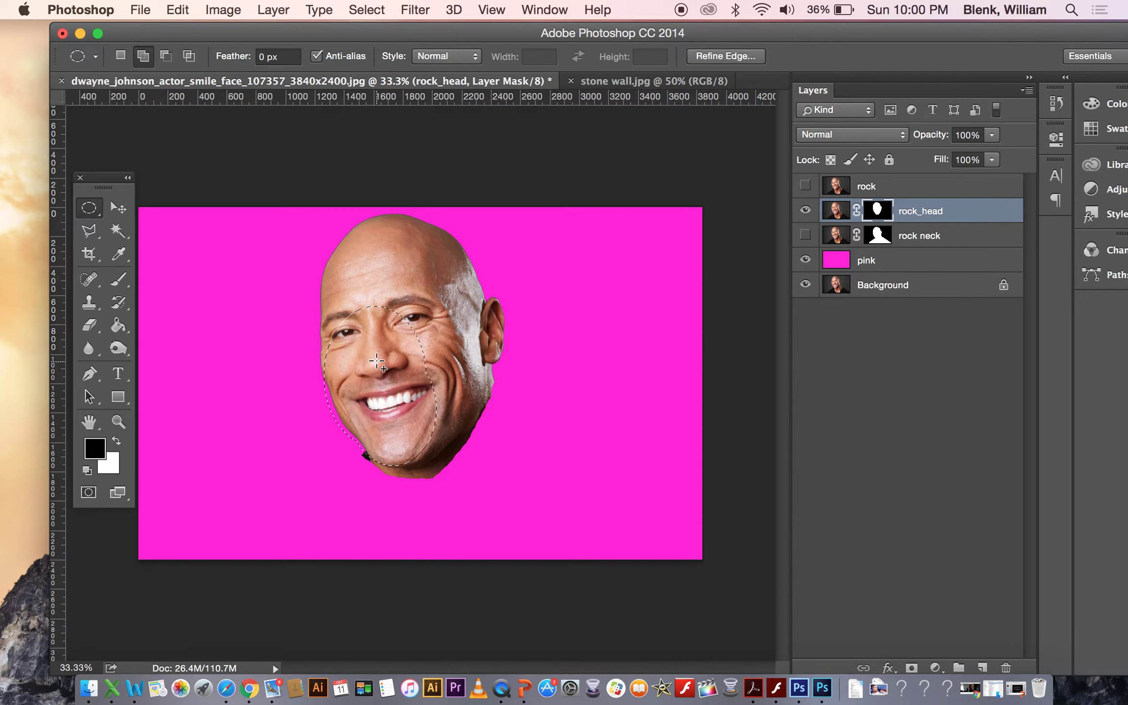
left_click_drag(345, 268, 471, 467)
left_click_drag(392, 272, 489, 445)
left_click_drag(441, 262, 517, 367)
left_click_drag(280, 205, 491, 297)
left_click_drag(260, 257, 407, 422)
Step: Fill the mask to hide the grey area around the face, after undoing one mistaken fill
left_click(366, 10)
left_click(381, 75)
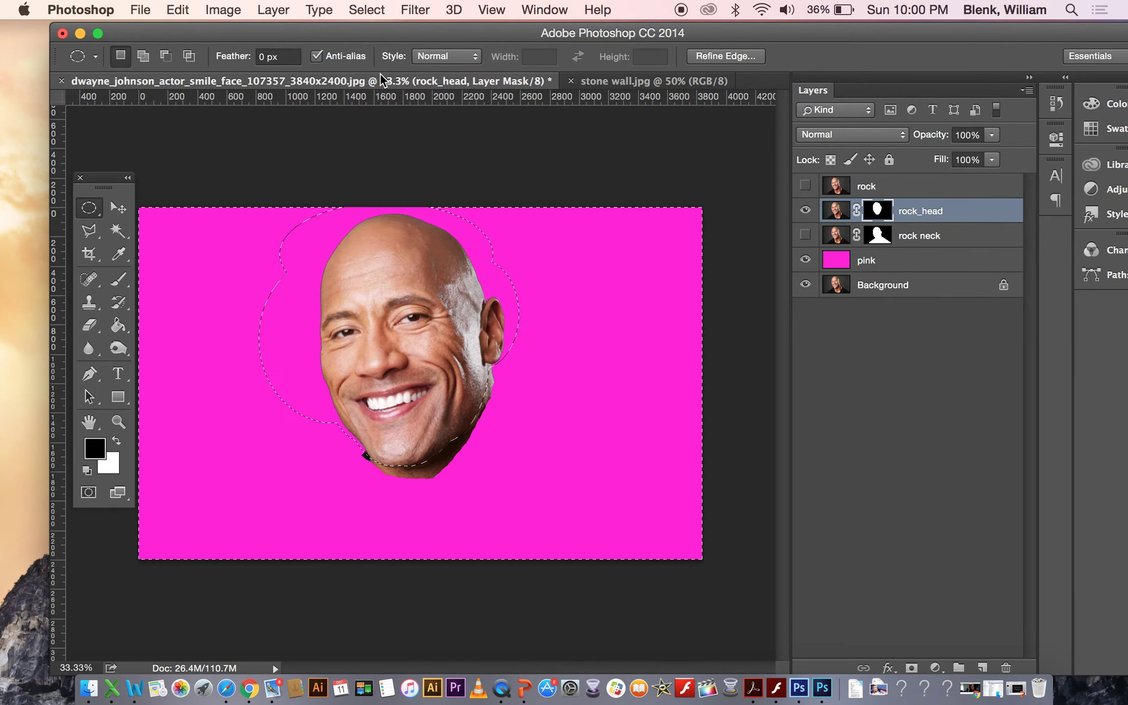
key("BackSpace")
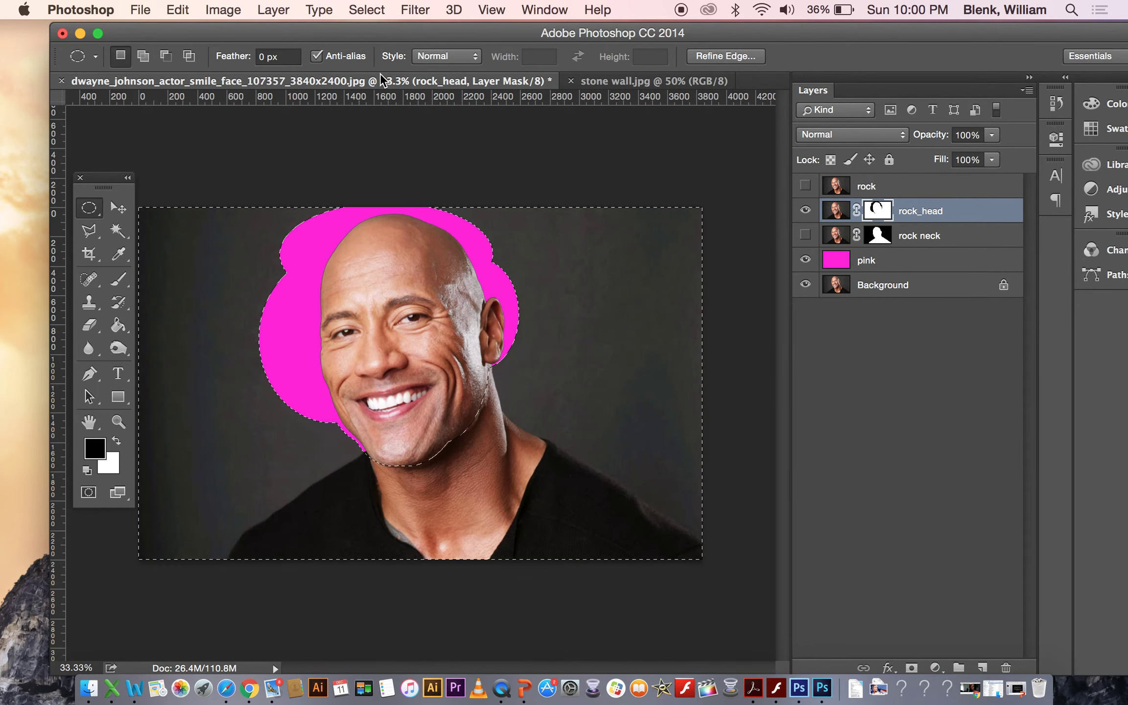
key("super+z")
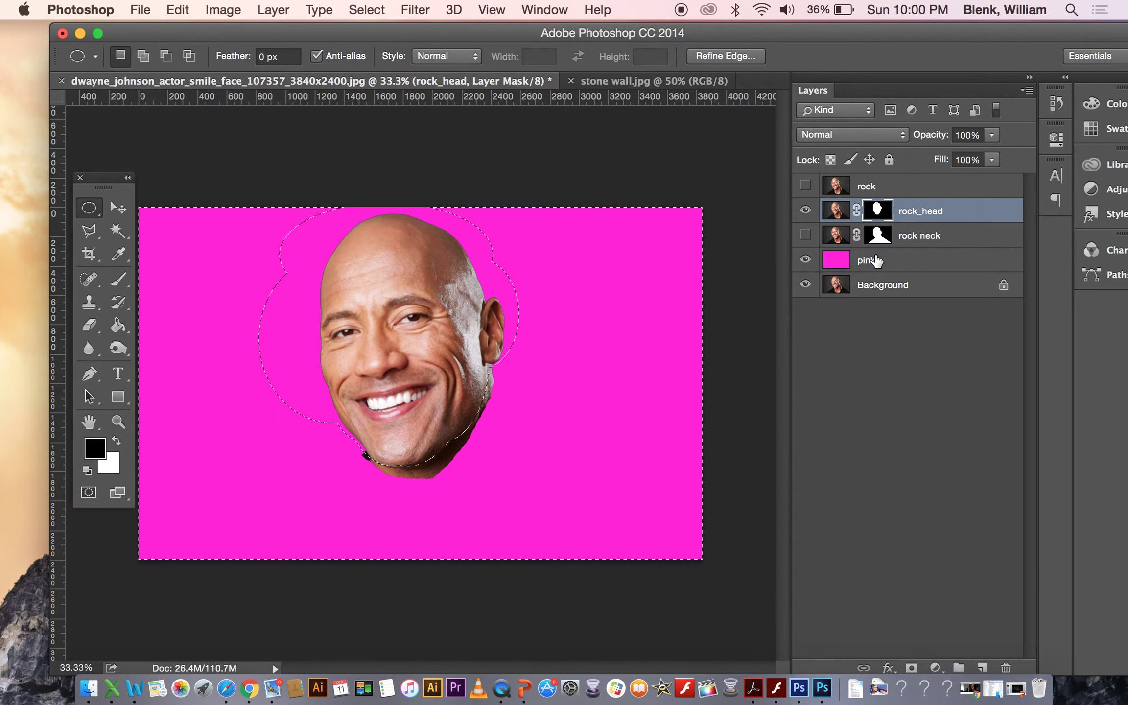
left_click(369, 10)
left_click(384, 82)
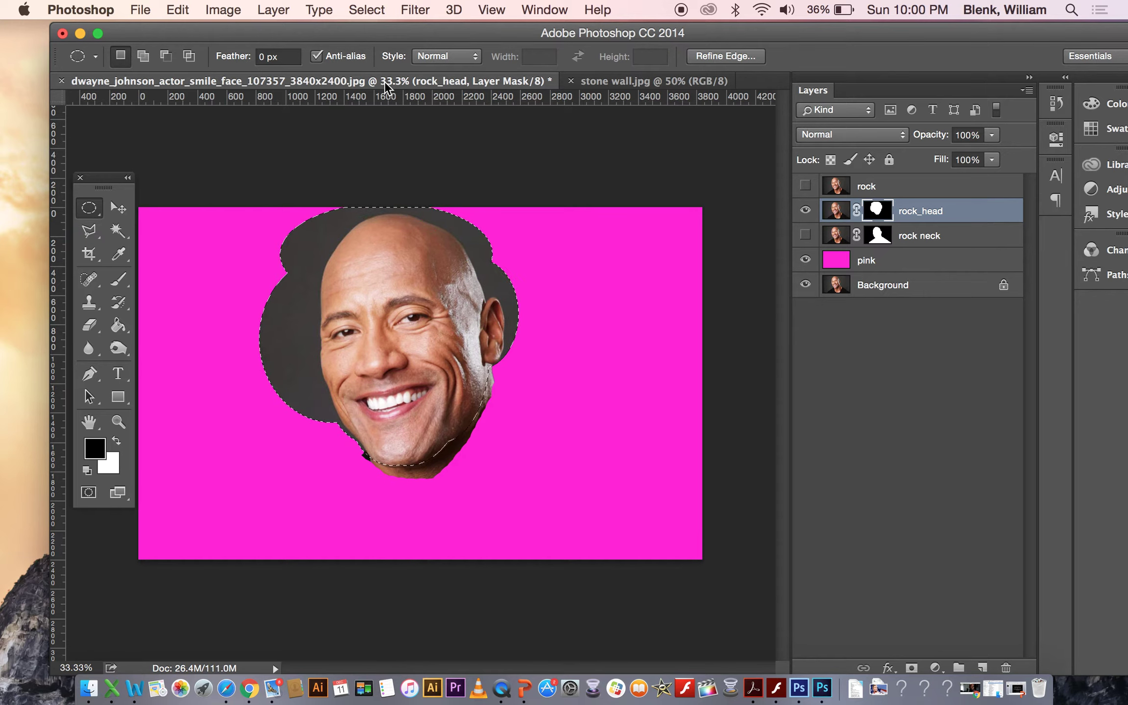
key("BackSpace")
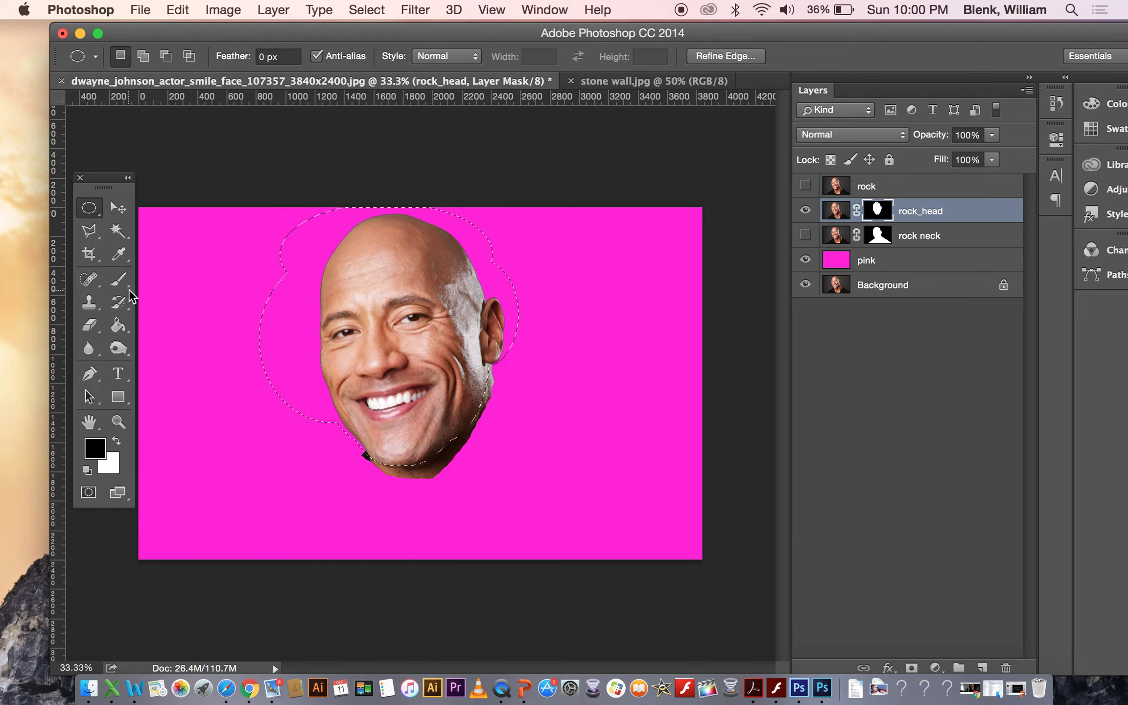
Step: Invert the selection and erase along the chin's edge on the rock_head mask
left_click(89, 326)
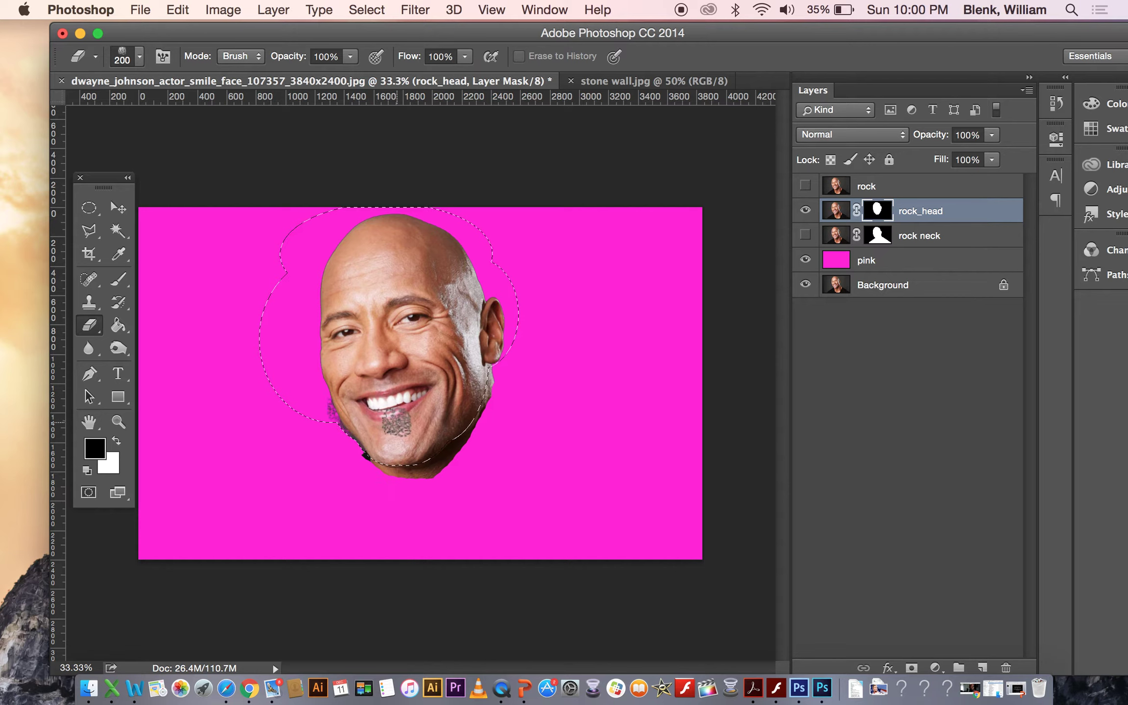
key("super+z")
key("super+alt+z")
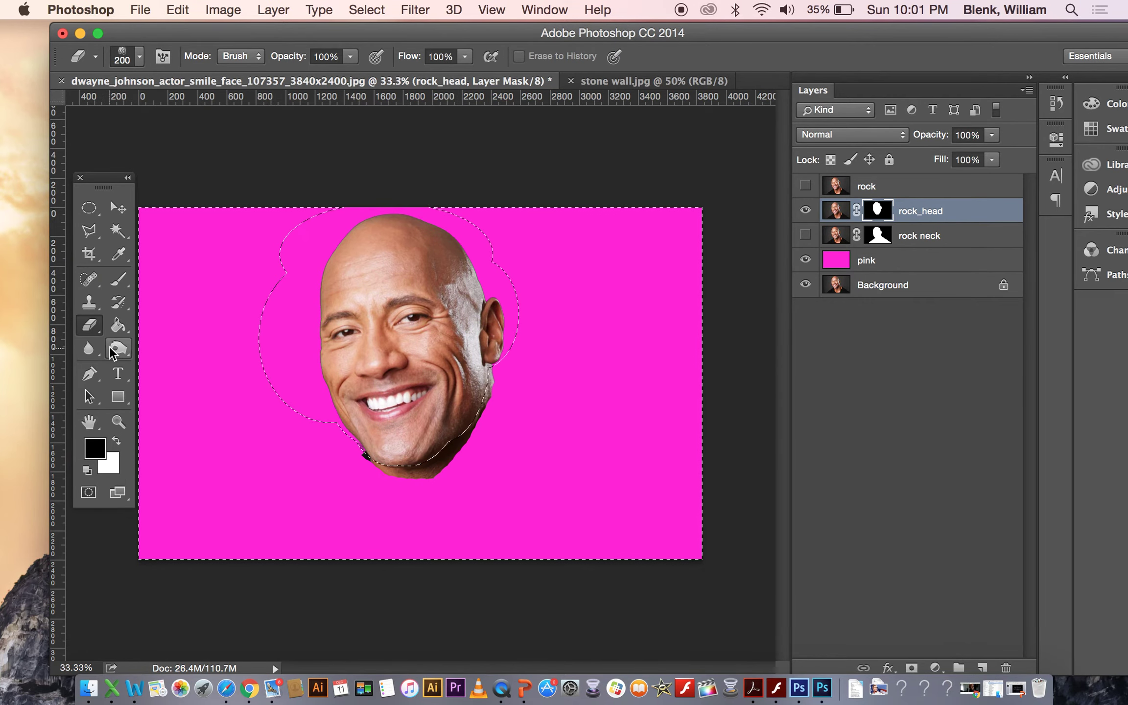
left_click(116, 440)
mouse_move(367, 459)
left_mouse_down()
mouse_move(424, 484)
mouse_move(355, 459)
mouse_move(415, 478)
mouse_move(370, 465)
mouse_move(390, 475)
left_mouse_up()
Step: Erase along the lower jaw with a hard round 200 px brush, then deselect
left_click(142, 63)
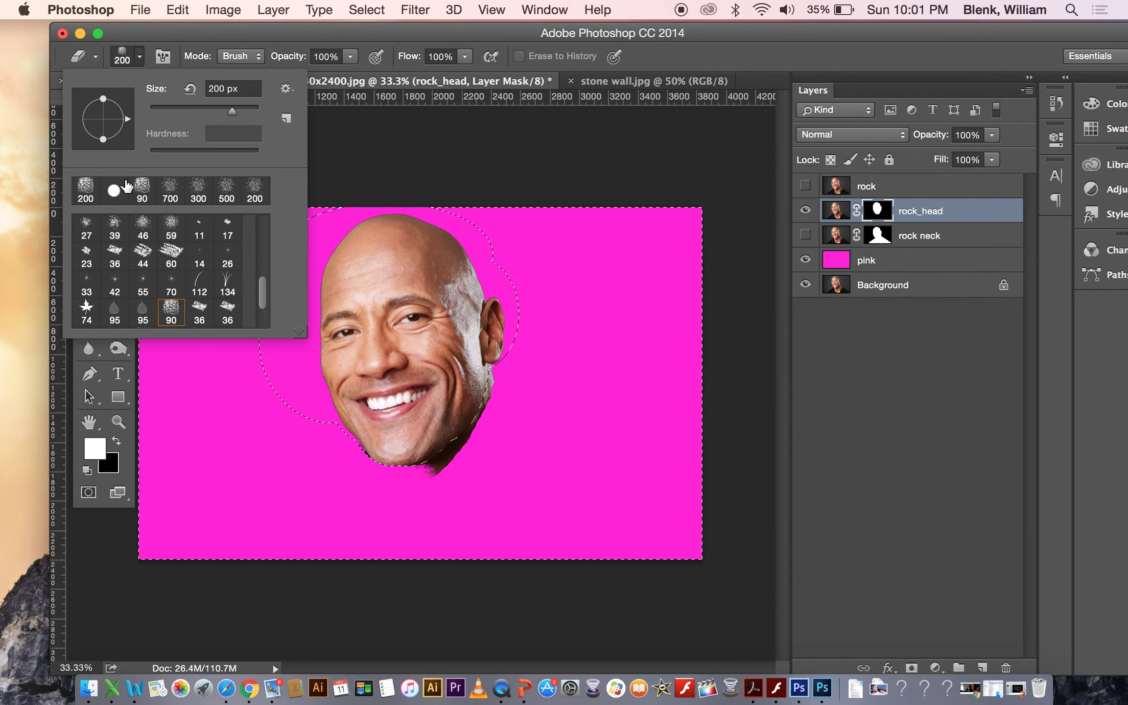
left_click(113, 190)
left_click(332, 431)
mouse_move(431, 470)
left_mouse_down()
mouse_move(479, 428)
mouse_move(439, 463)
mouse_move(502, 373)
mouse_move(434, 465)
mouse_move(405, 477)
mouse_move(363, 460)
mouse_move(411, 475)
left_mouse_up()
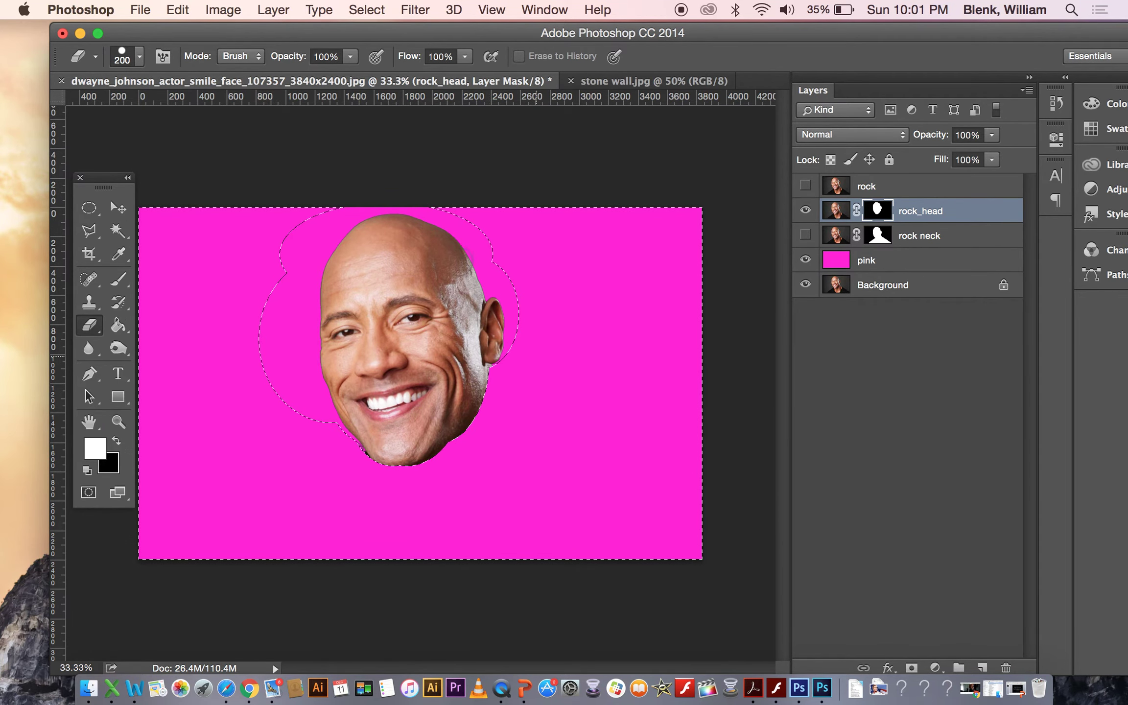
left_click(367, 10)
left_click(379, 49)
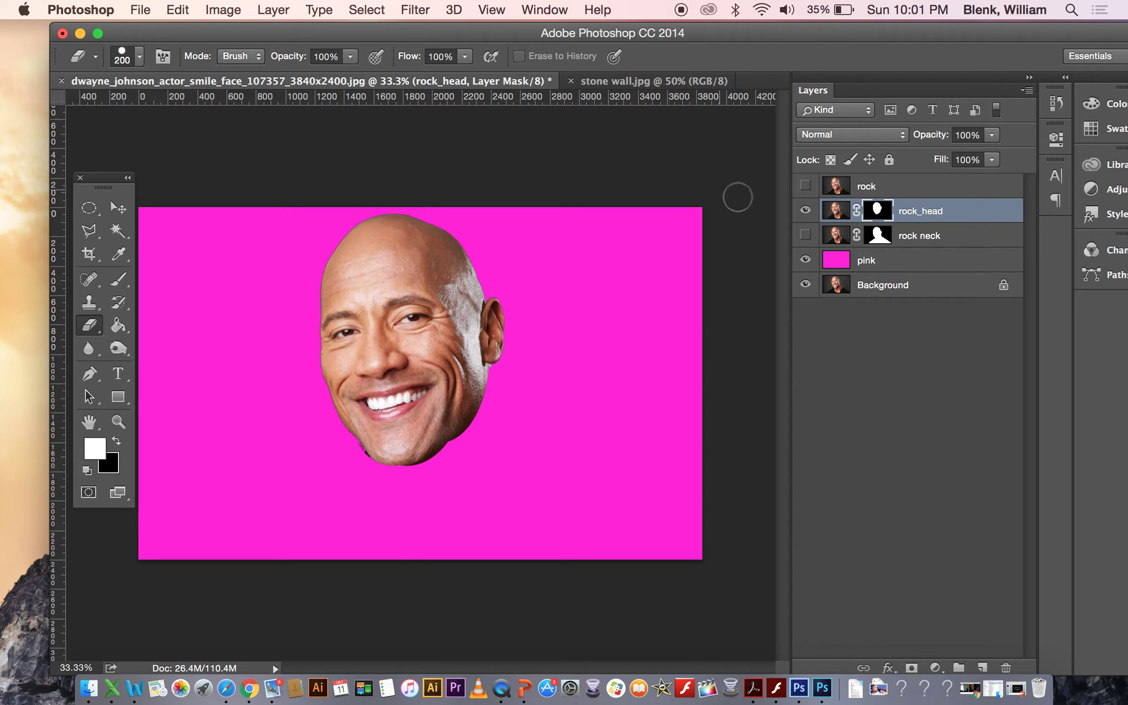
Step: Show the rock neck layer, make it active and target its layer mask
left_click(805, 237)
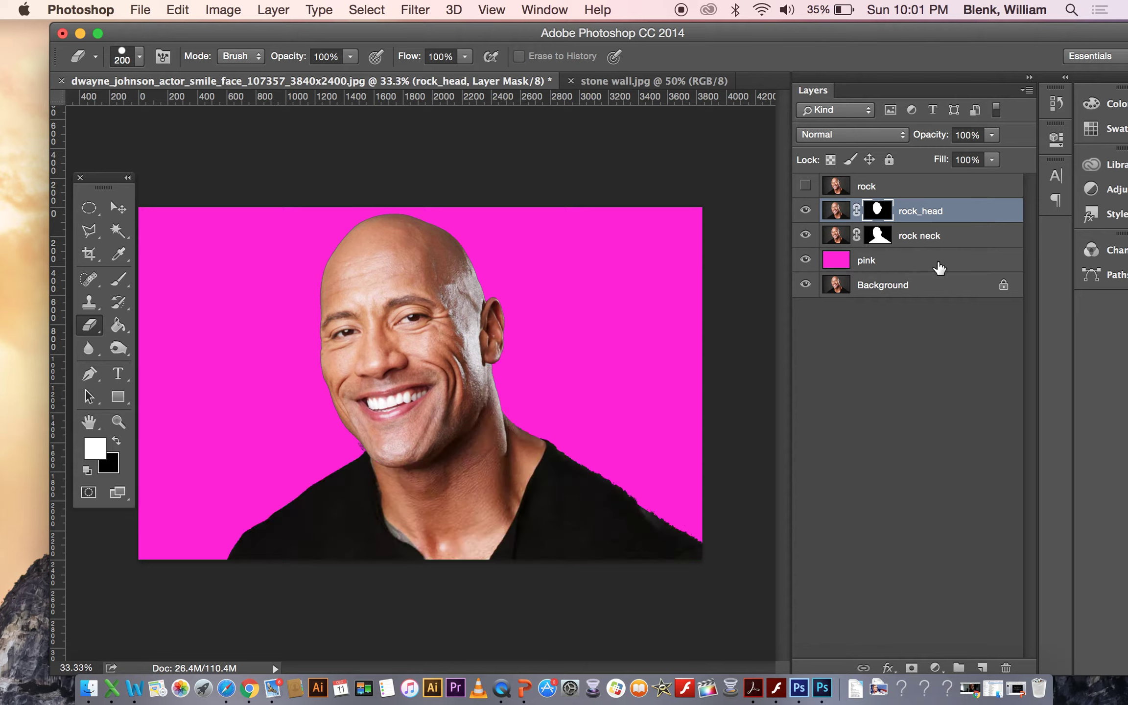
left_click(936, 244)
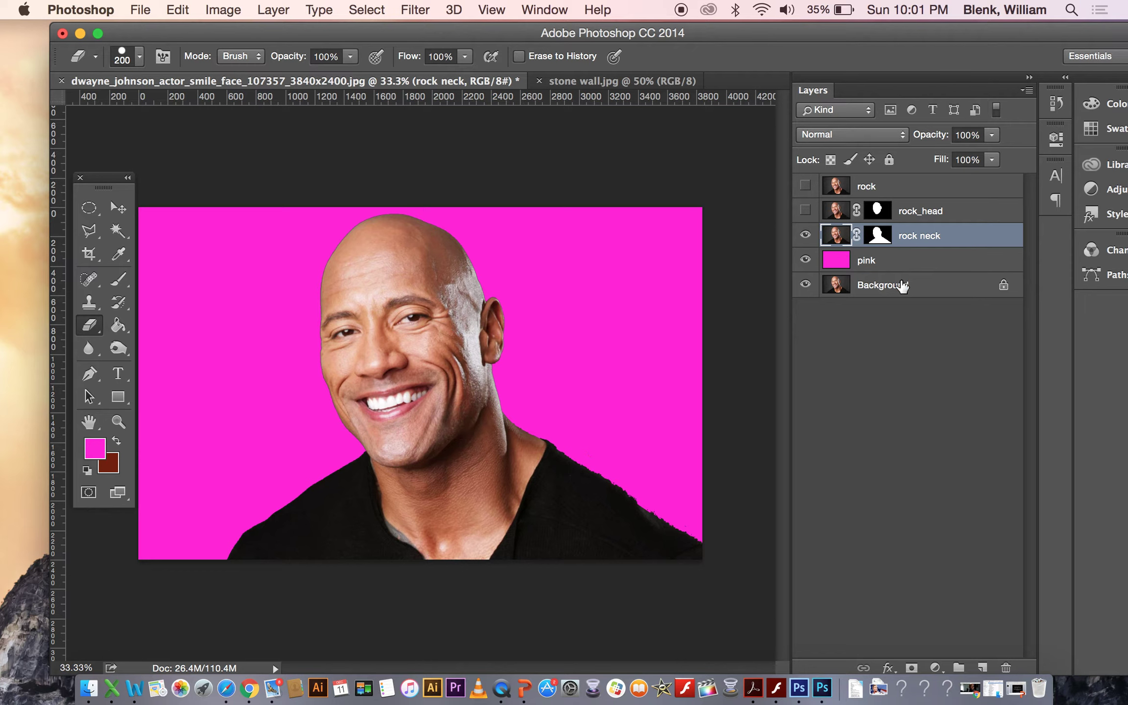
left_click(879, 242)
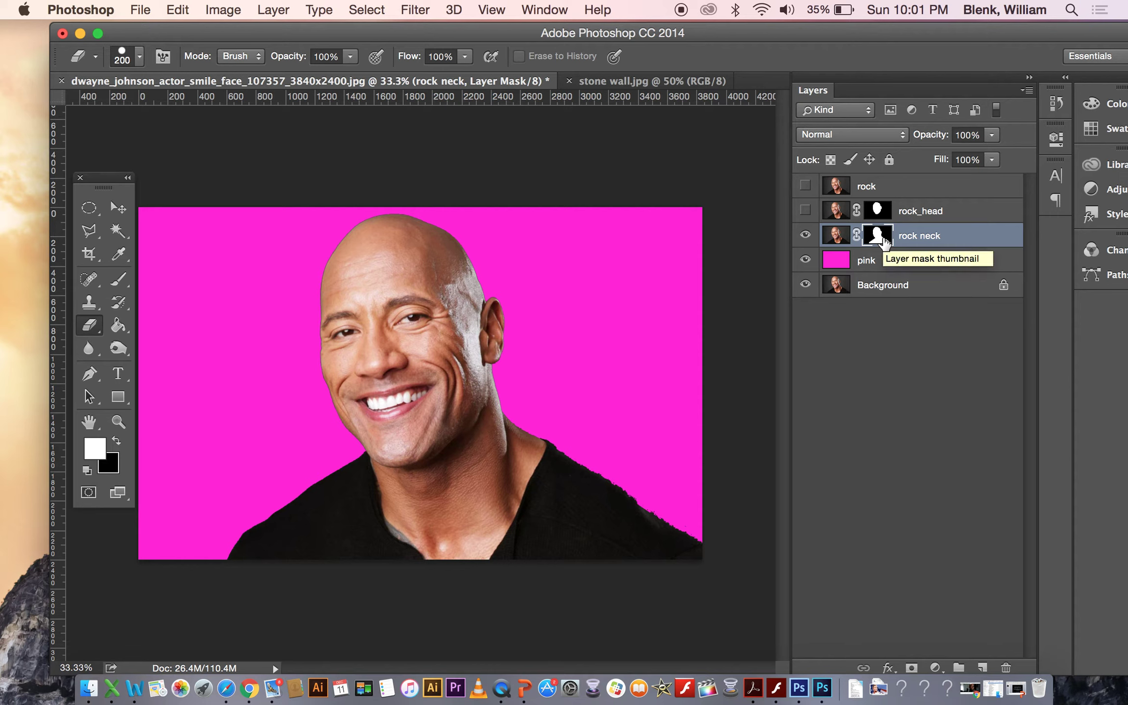
left_click(89, 209)
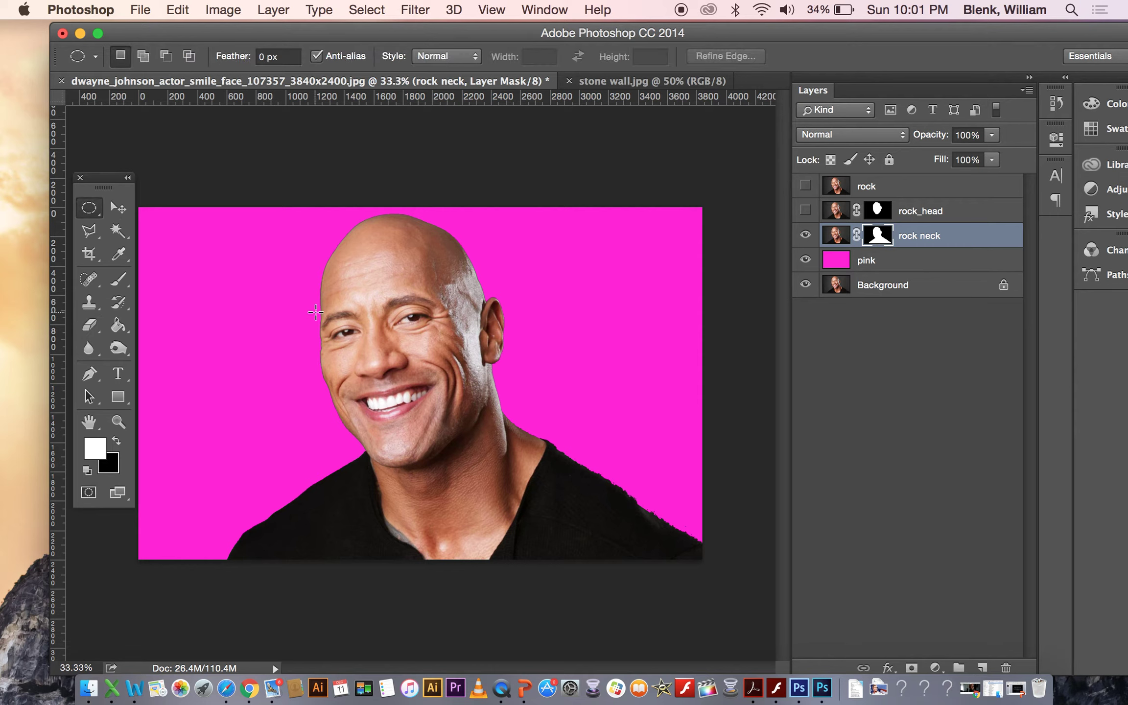
Step: Hide the face and top of the head on the rock neck mask with elliptical selections
left_click_drag(315, 312, 455, 441)
key("BackSpace")
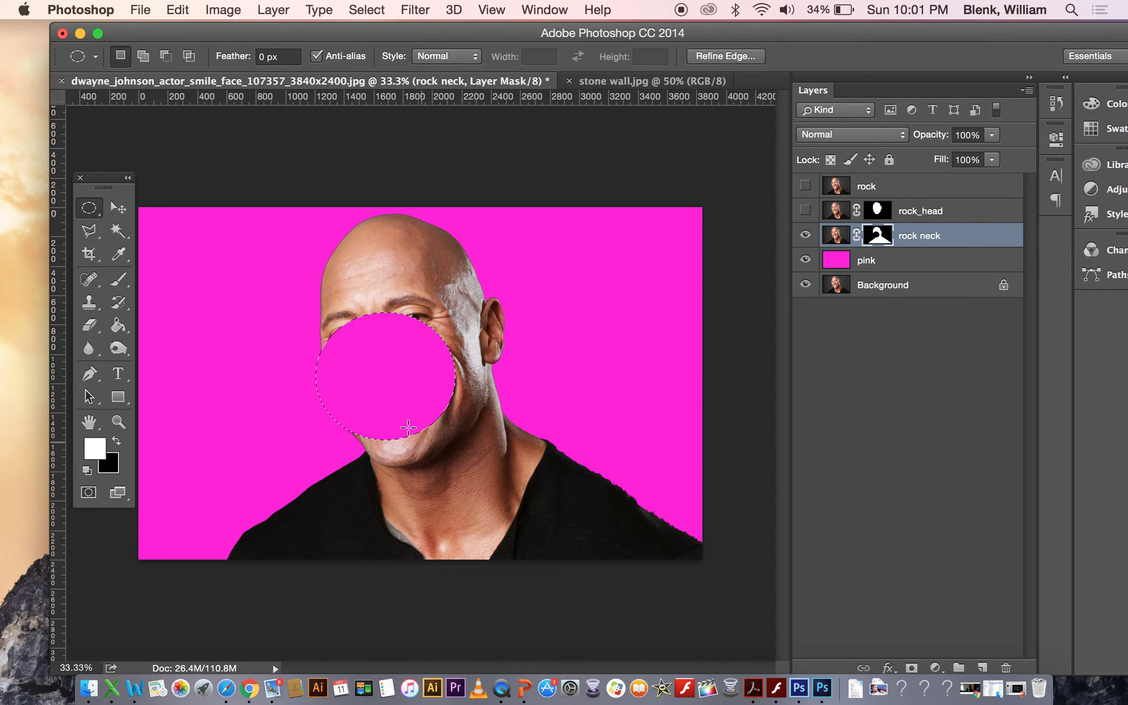
key("super+d")
left_click_drag(348, 379, 444, 465)
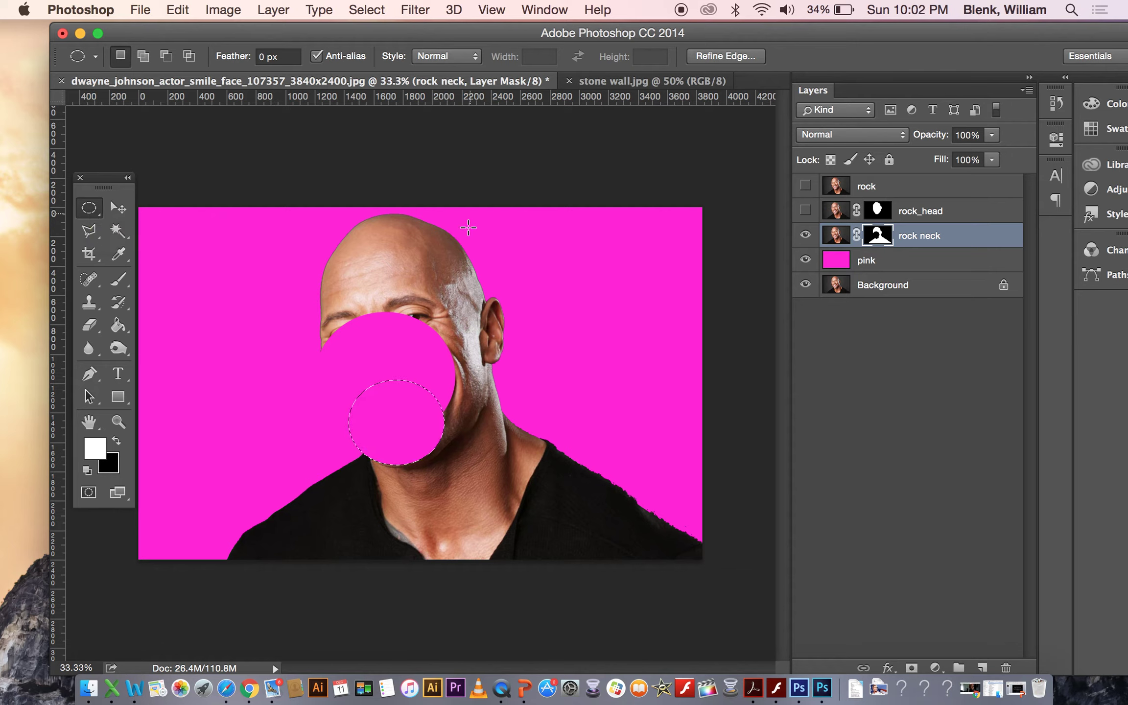
left_click_drag(368, 292, 487, 454)
key("BackSpace")
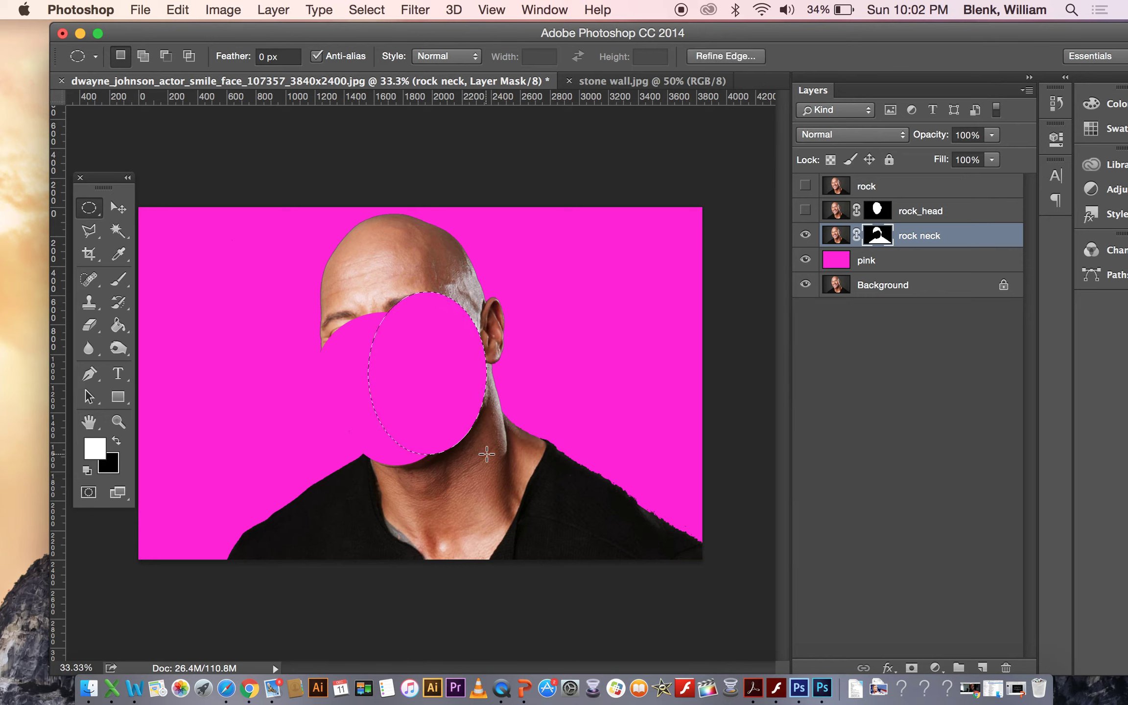
left_click_drag(280, 204, 559, 364)
key("BackSpace")
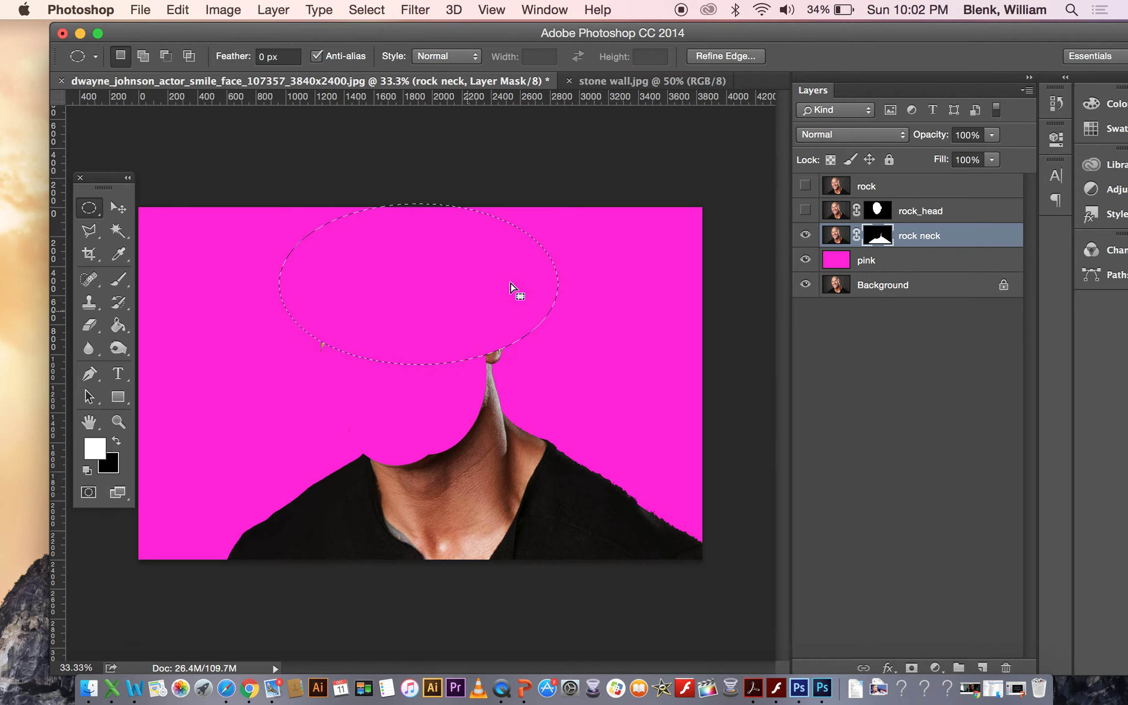
left_click(279, 293)
Step: Hide the neck tip on the rock neck mask with a circular selection
left_click_drag(279, 293, 368, 380)
left_click_drag(446, 269, 540, 362)
key("Delete")
left_click(576, 382)
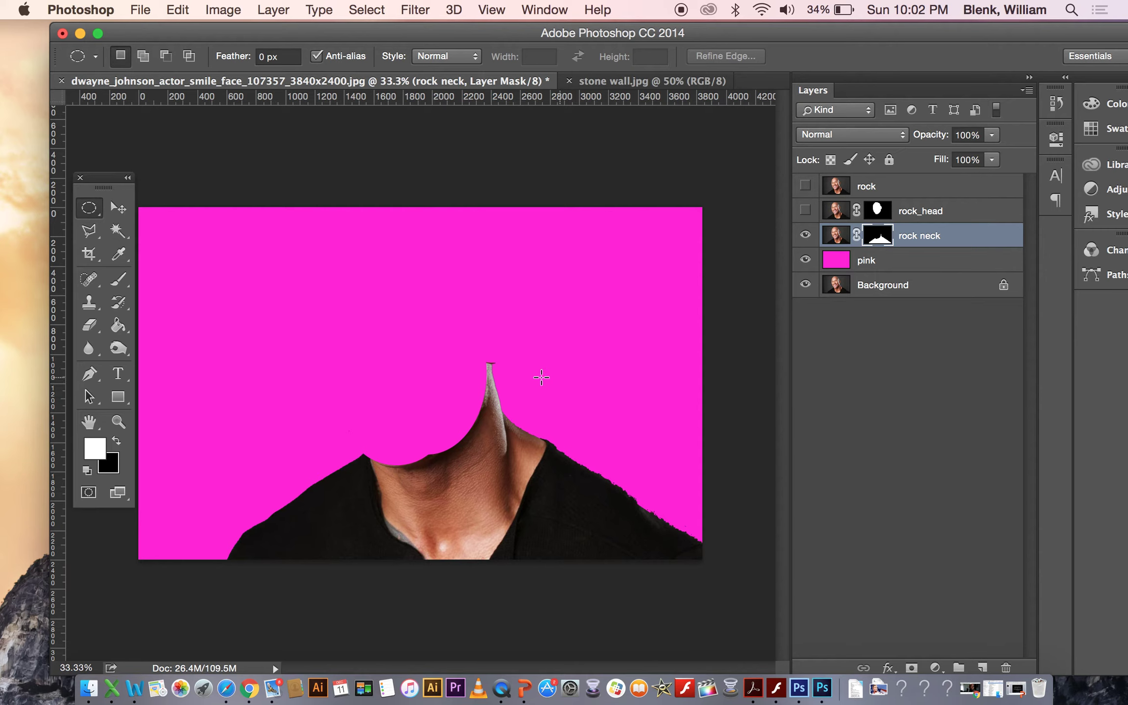
left_click_drag(446, 299, 531, 364)
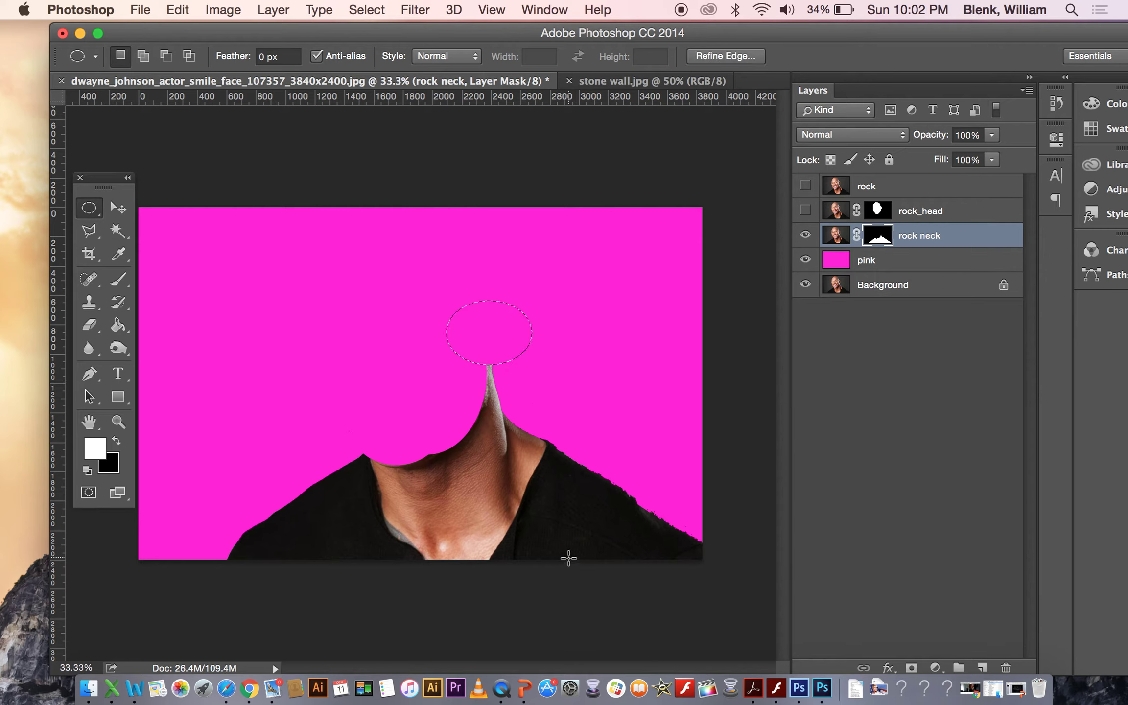
key("super+d")
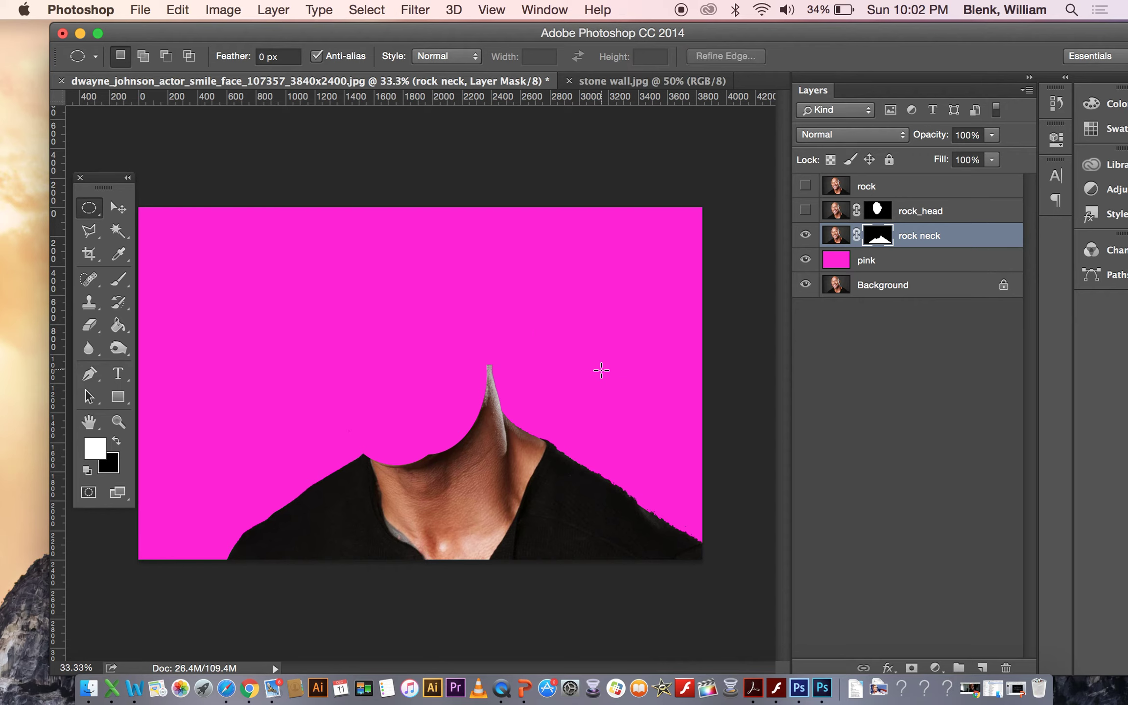
Step: Hide both sides of the black shirt using Magic Wand selections, then deselect
left_click(118, 230)
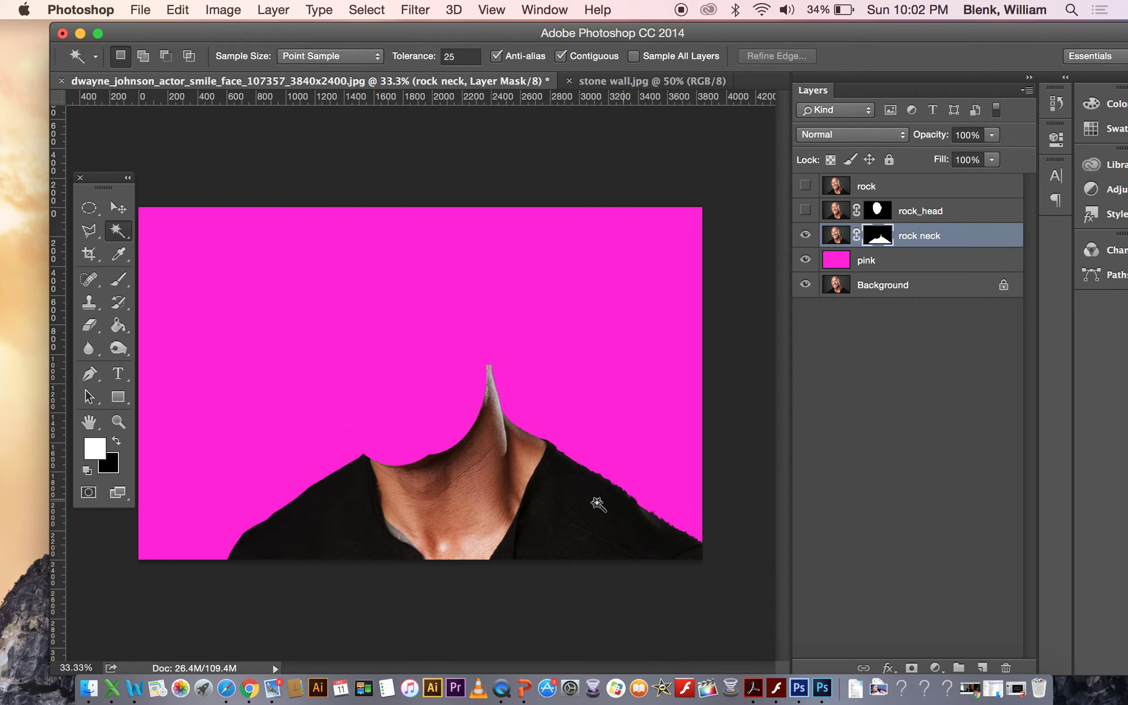
left_click(573, 516)
key("Delete")
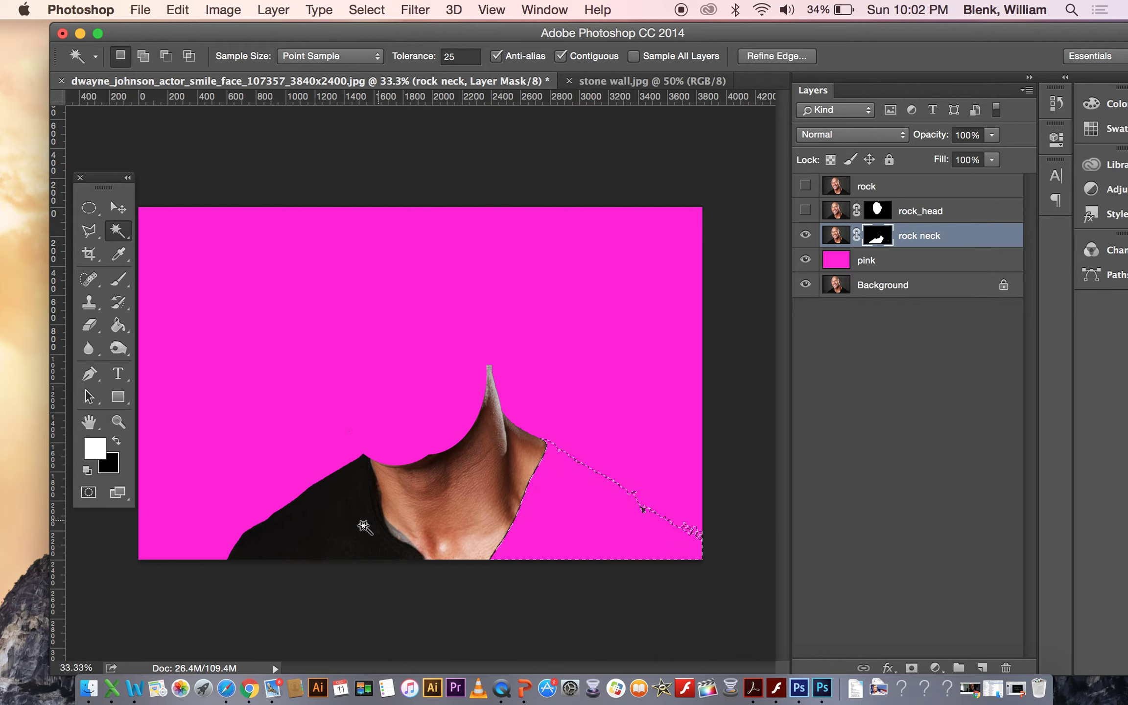
left_click(349, 539)
key("Delete")
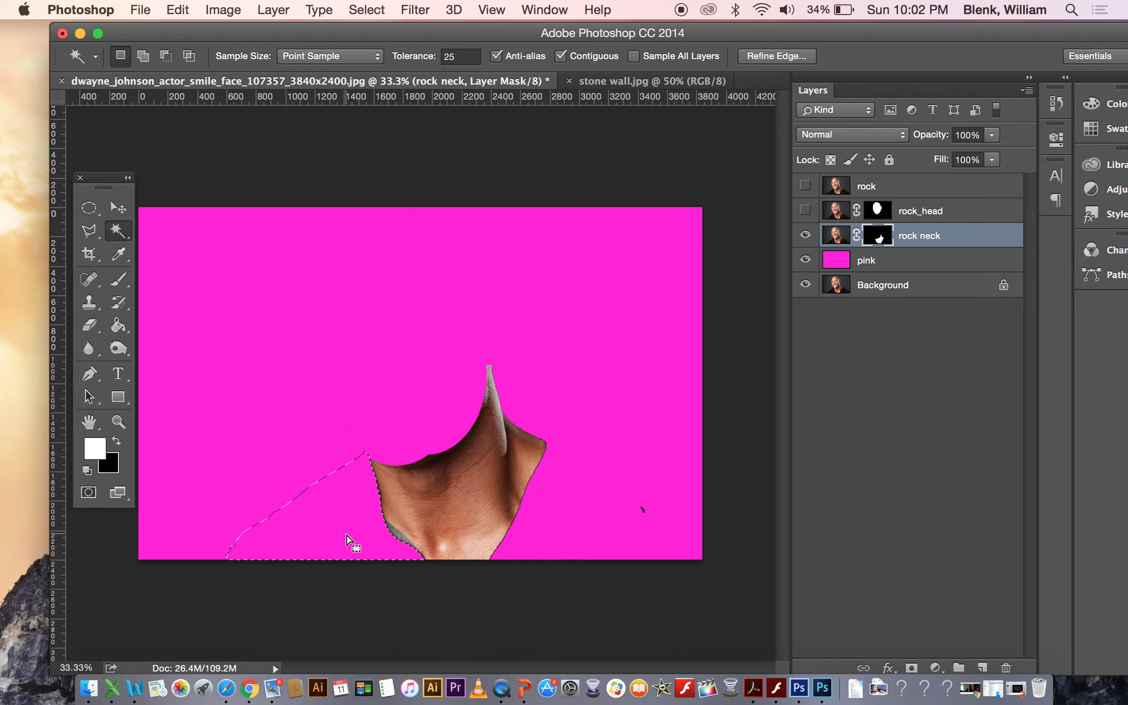
key("super+d")
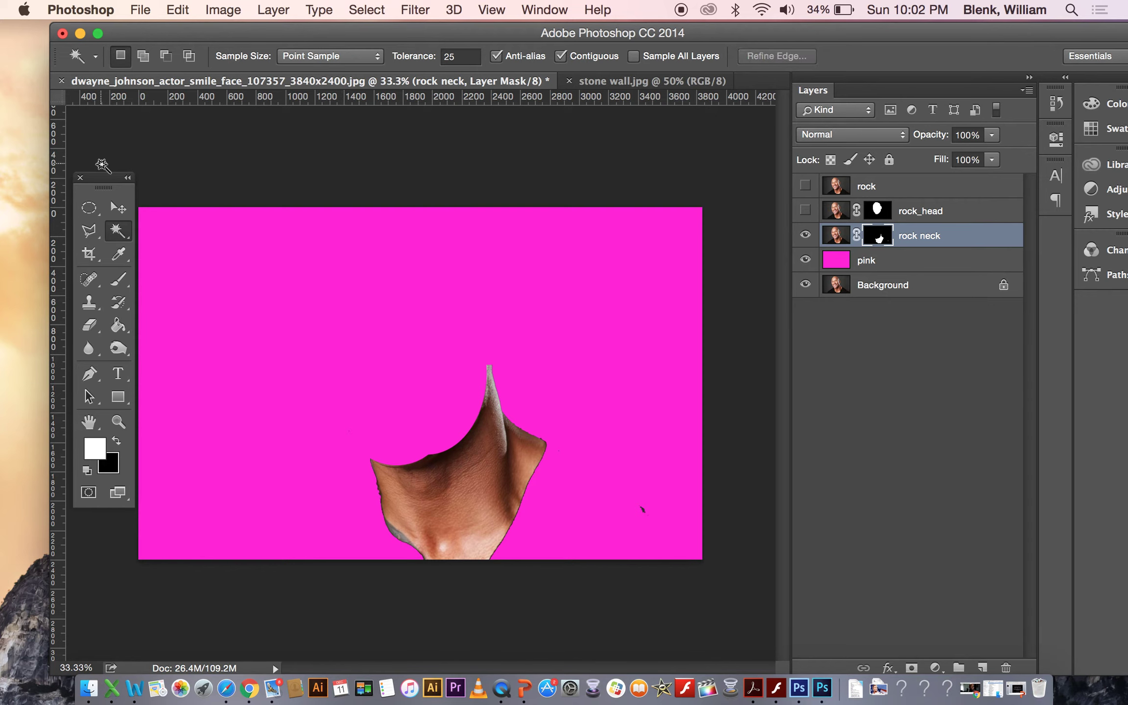
left_click(93, 326)
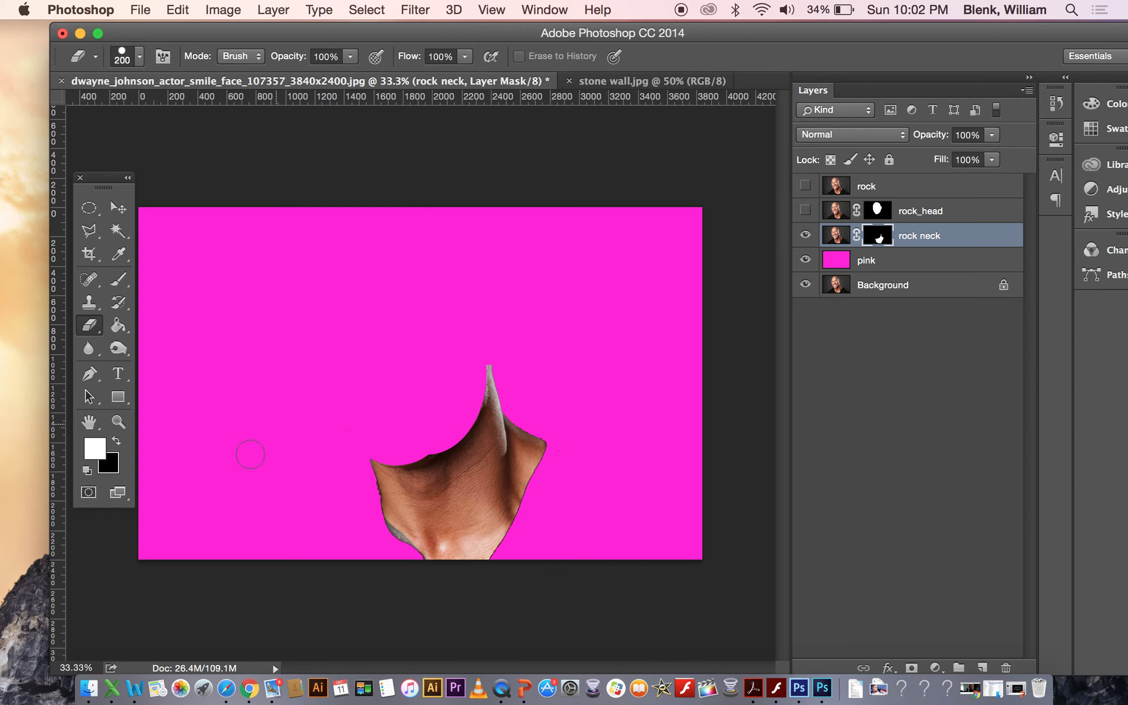
Step: Show rock_head again alongside rock neck and target their layer masks
left_click(881, 215)
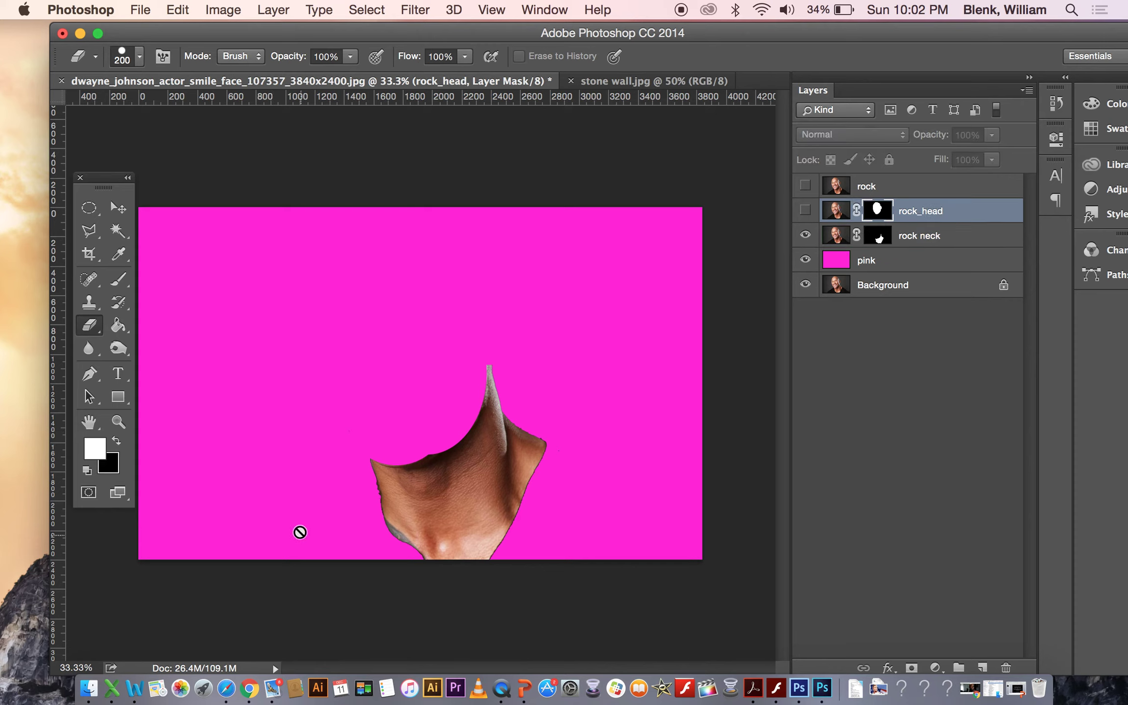
left_click(805, 210)
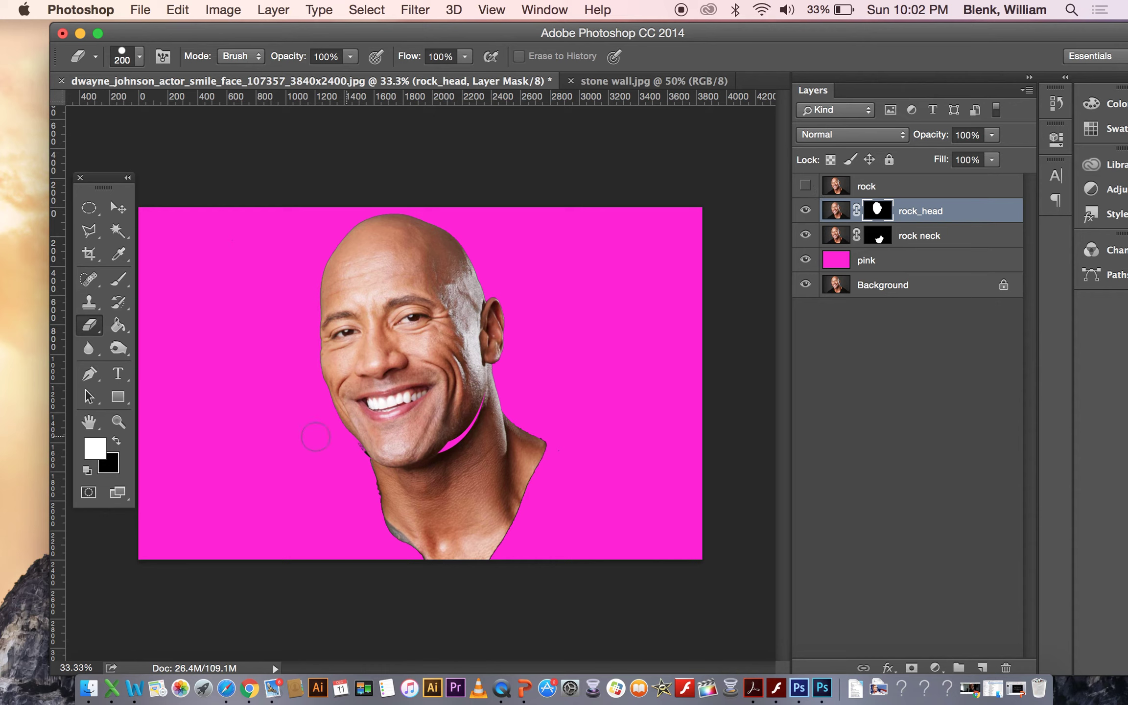
left_click(877, 237)
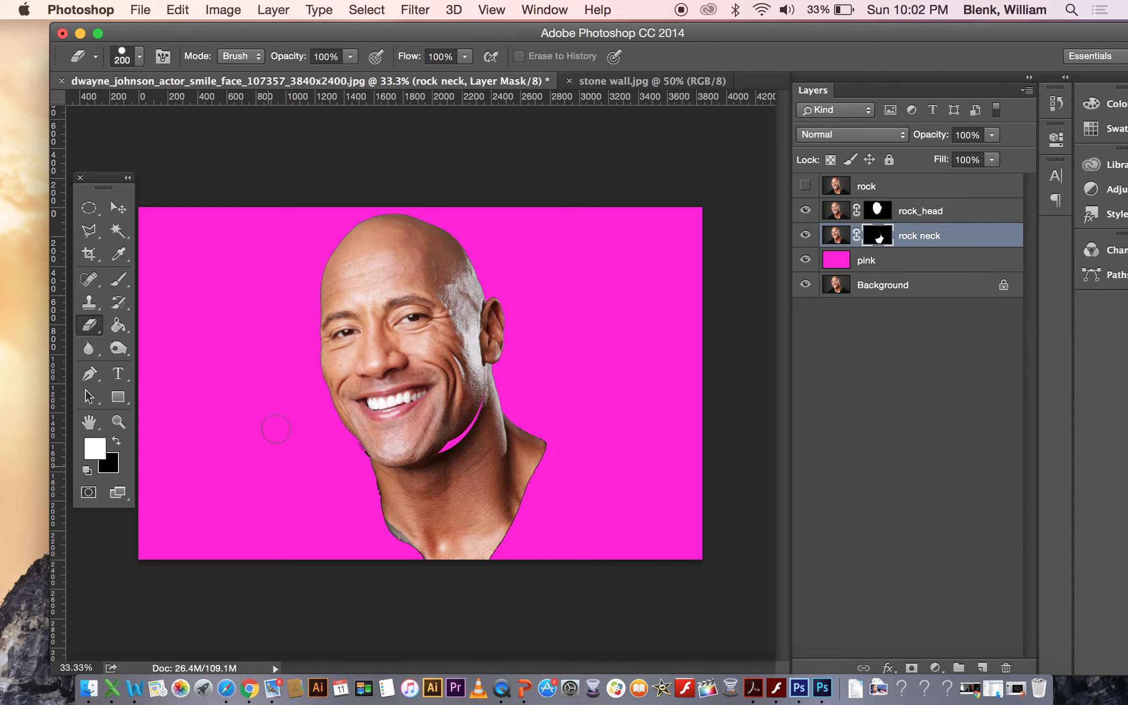
Step: Set the full rock photo layer to 100% opacity and hide it
left_click(805, 186)
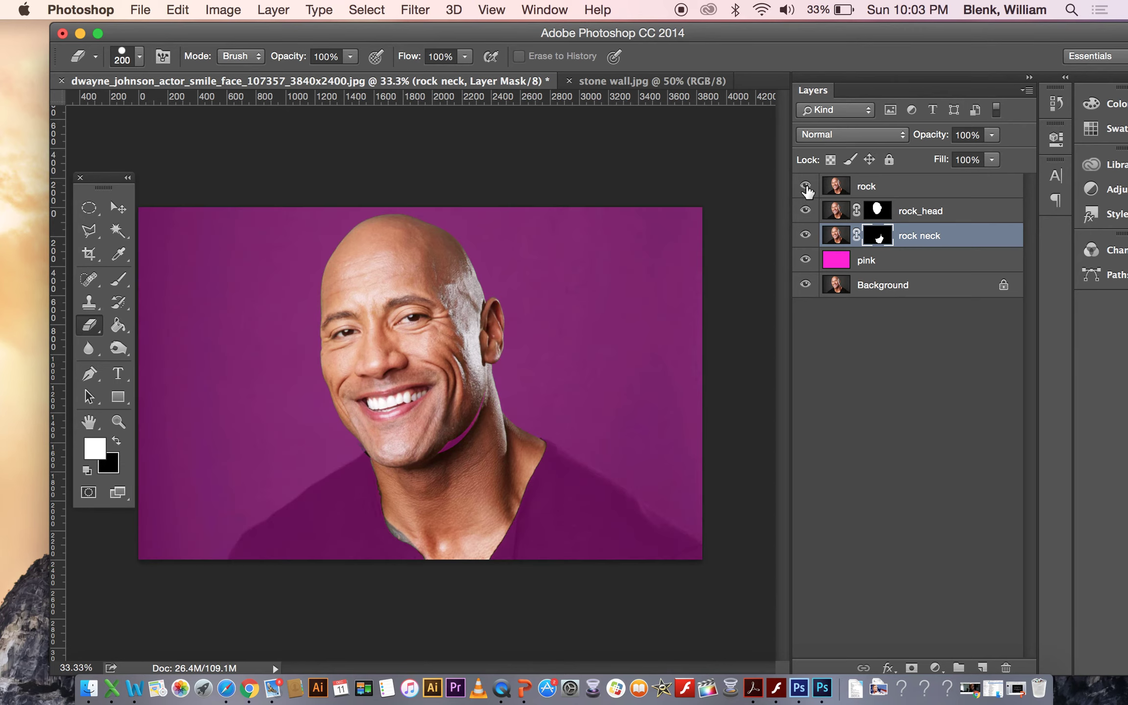
left_click(939, 186)
left_click(992, 140)
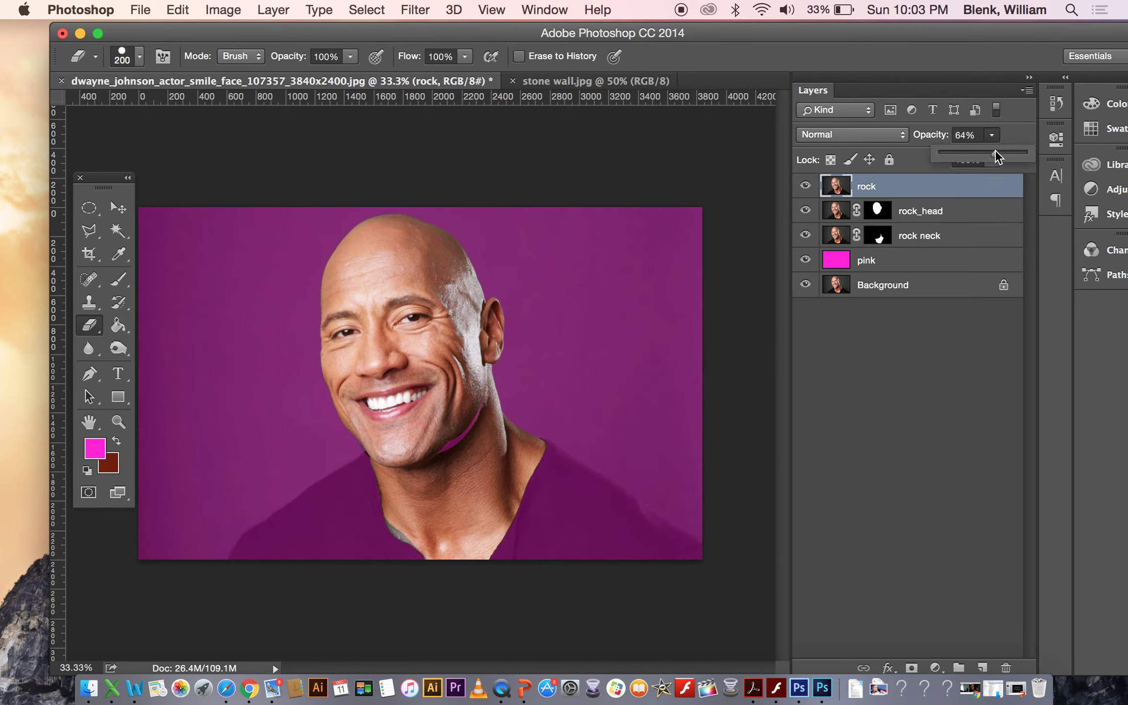
left_click_drag(995, 150, 1027, 153)
left_click(805, 186)
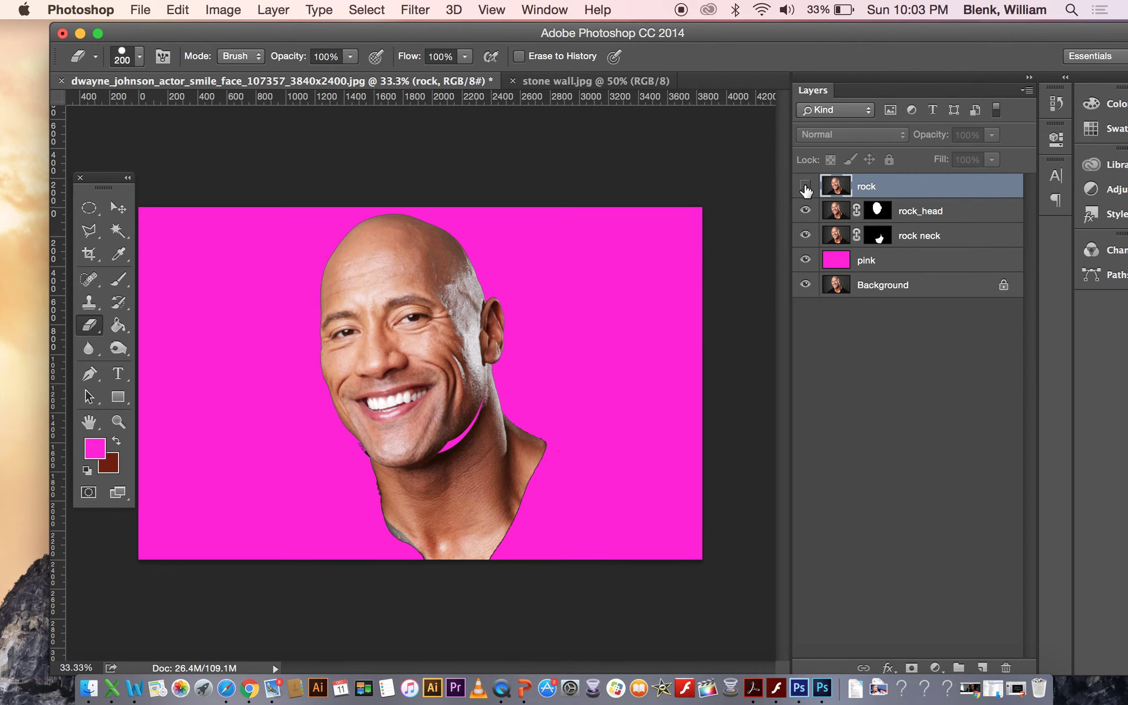
left_click(805, 186)
left_click(805, 186)
left_click(805, 187)
left_click(804, 188)
left_click(805, 187)
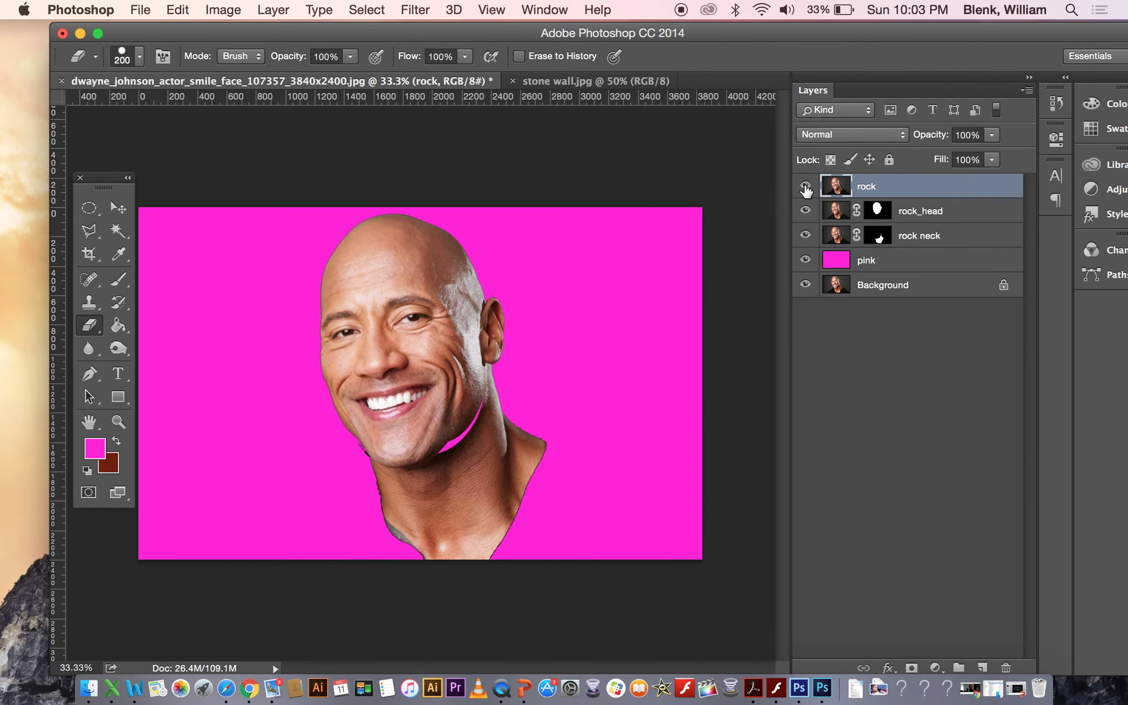
left_click(805, 186)
Step: Recheck the rock neck layer's visibility and target the rock_head mask
left_click(804, 235)
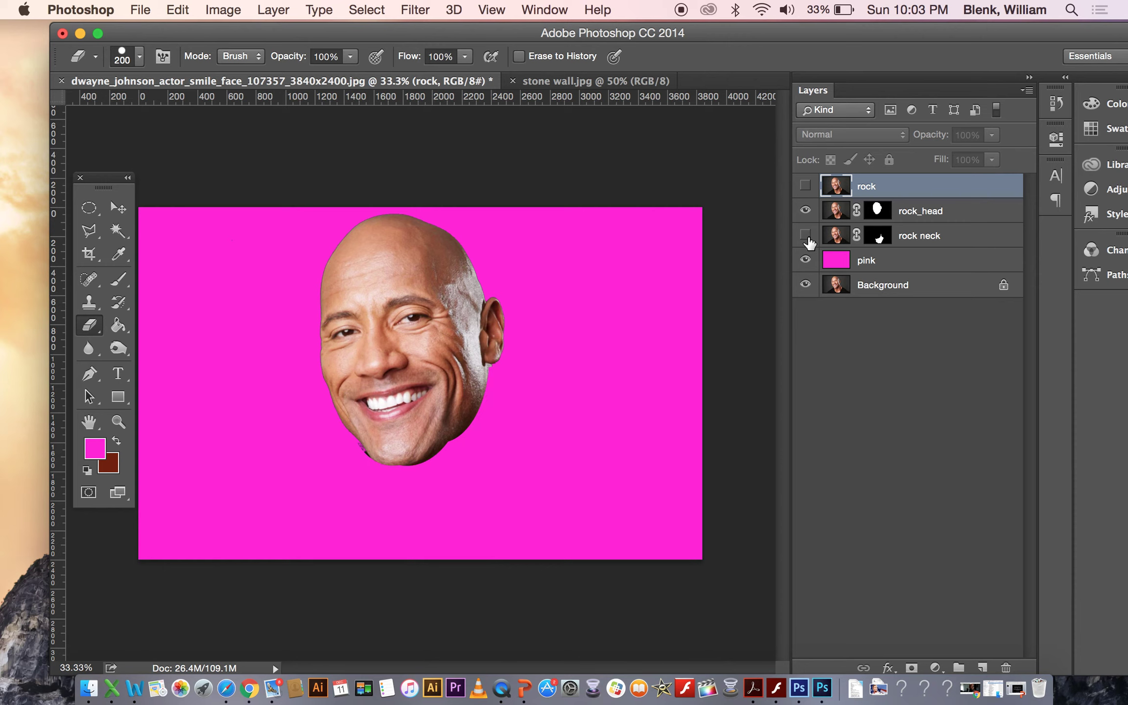
left_click(805, 236)
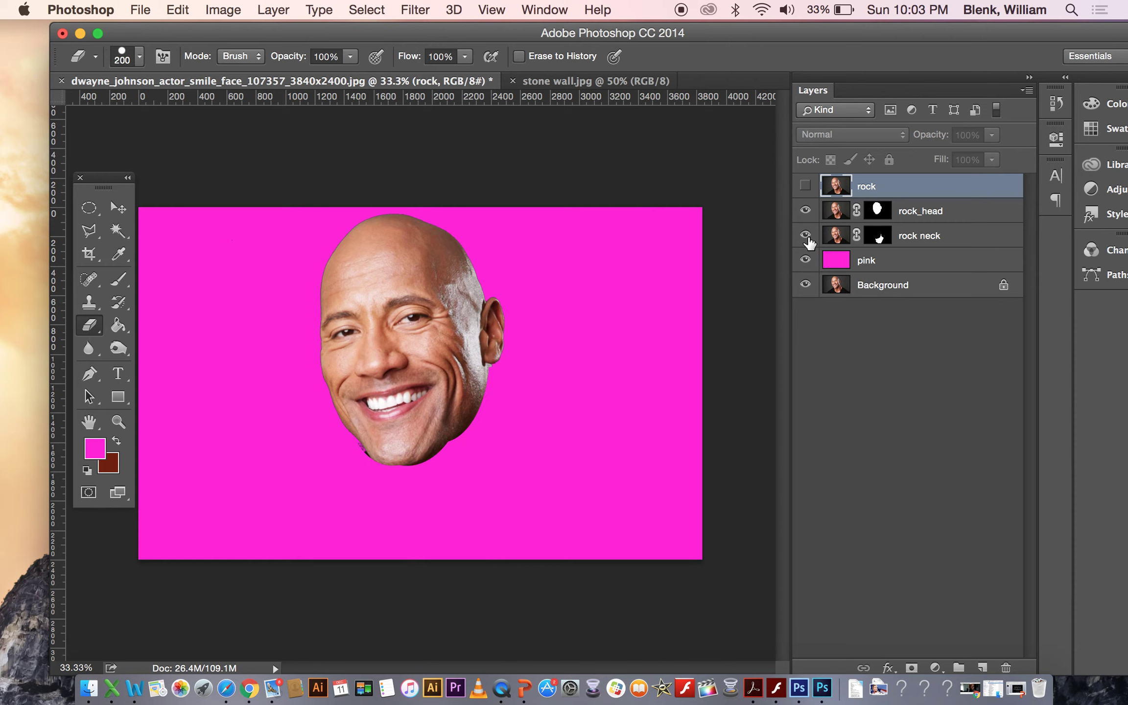
left_click(877, 211)
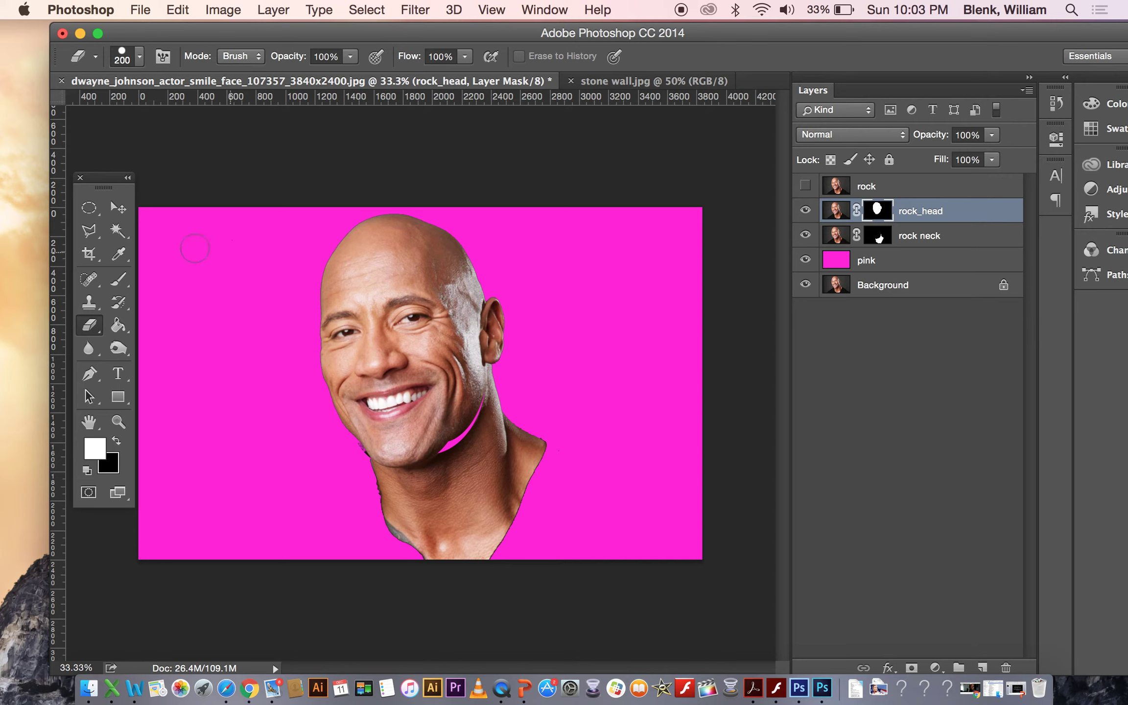
Step: Select an oval over the face and jaw, brush white on the rock_head mask, then deselect
left_click(89, 207)
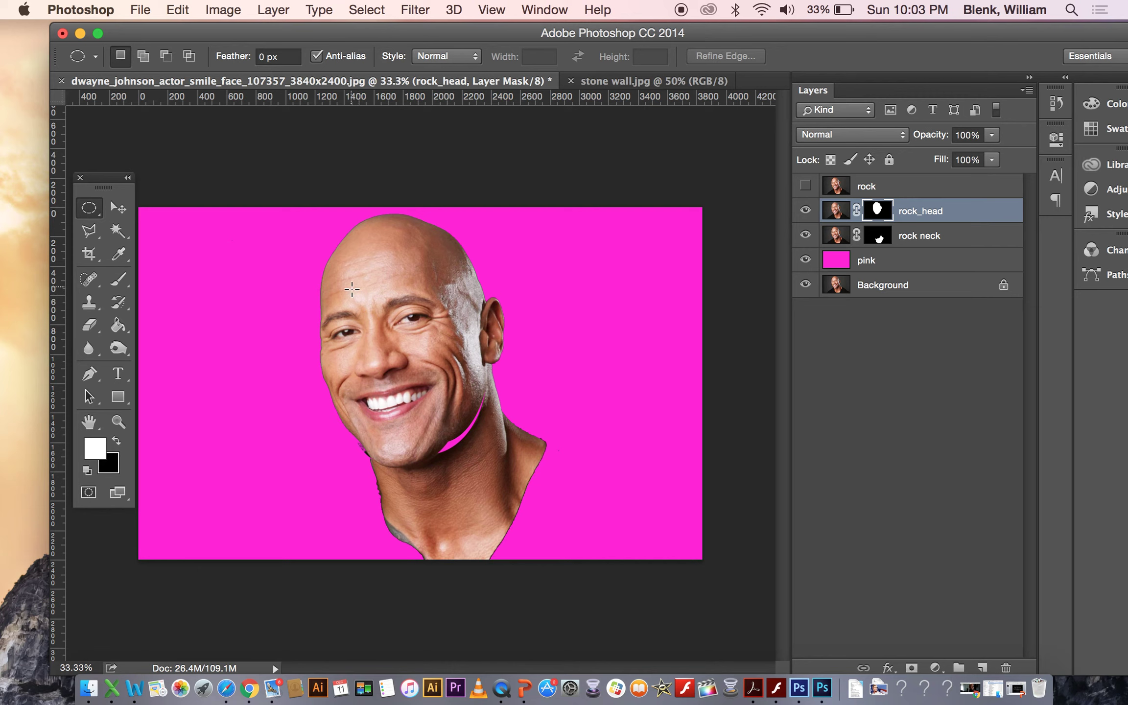
left_click_drag(351, 289, 488, 457)
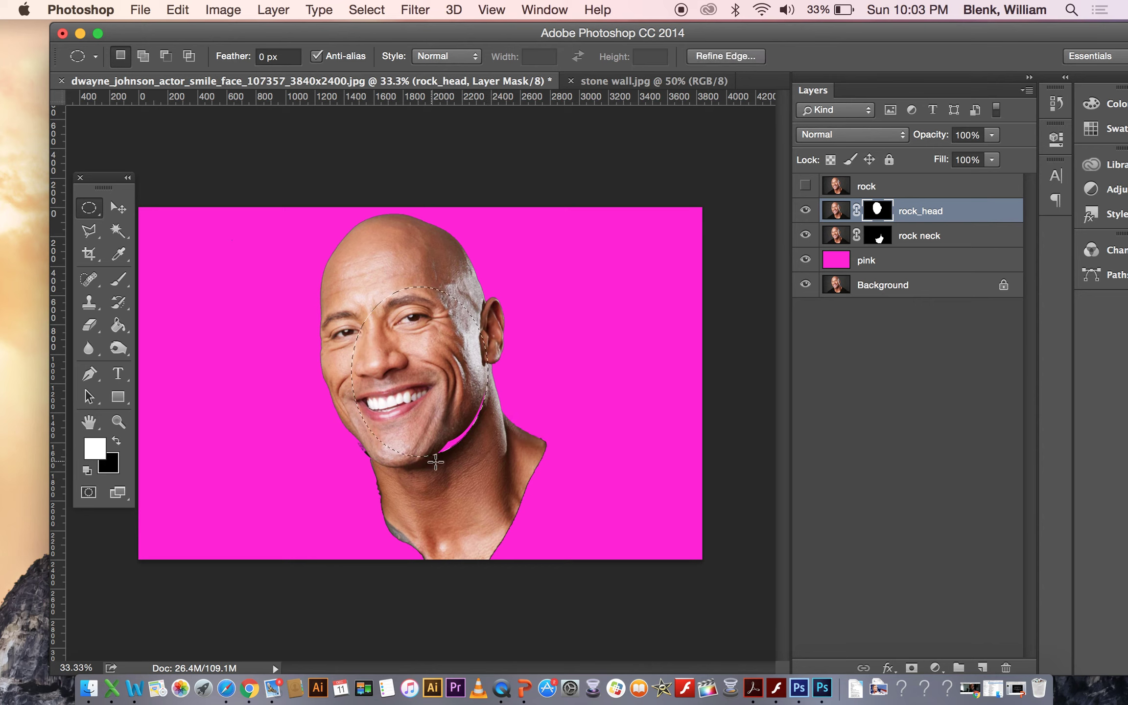
left_click(122, 283)
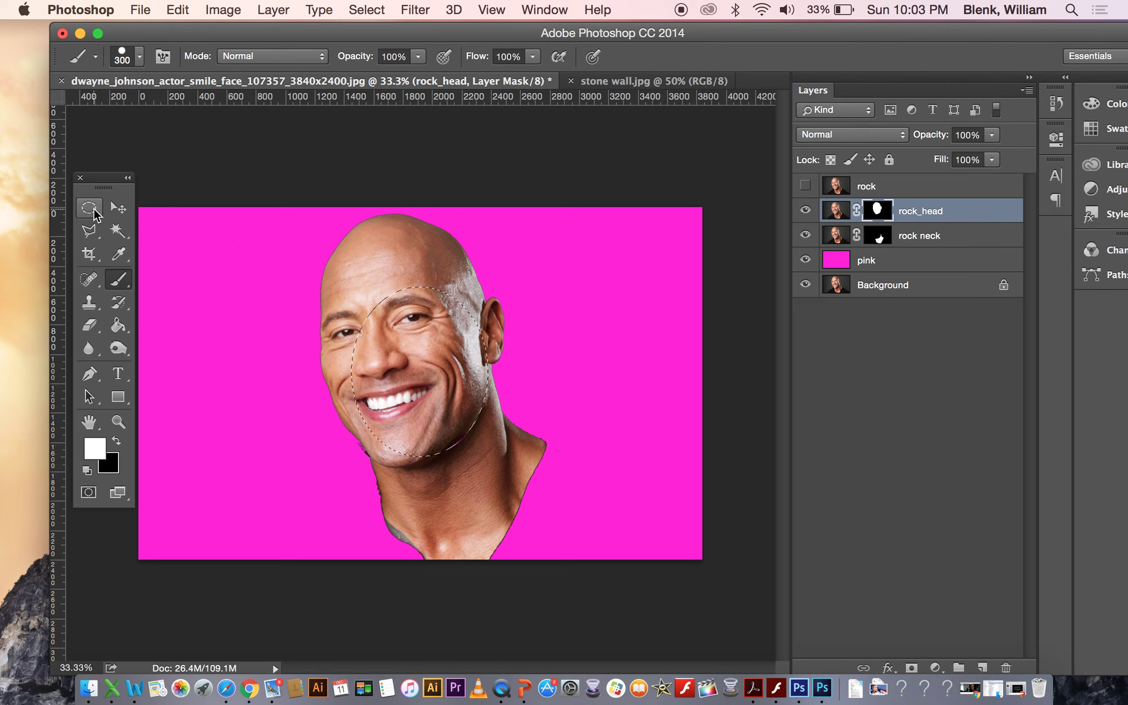
left_click(90, 209)
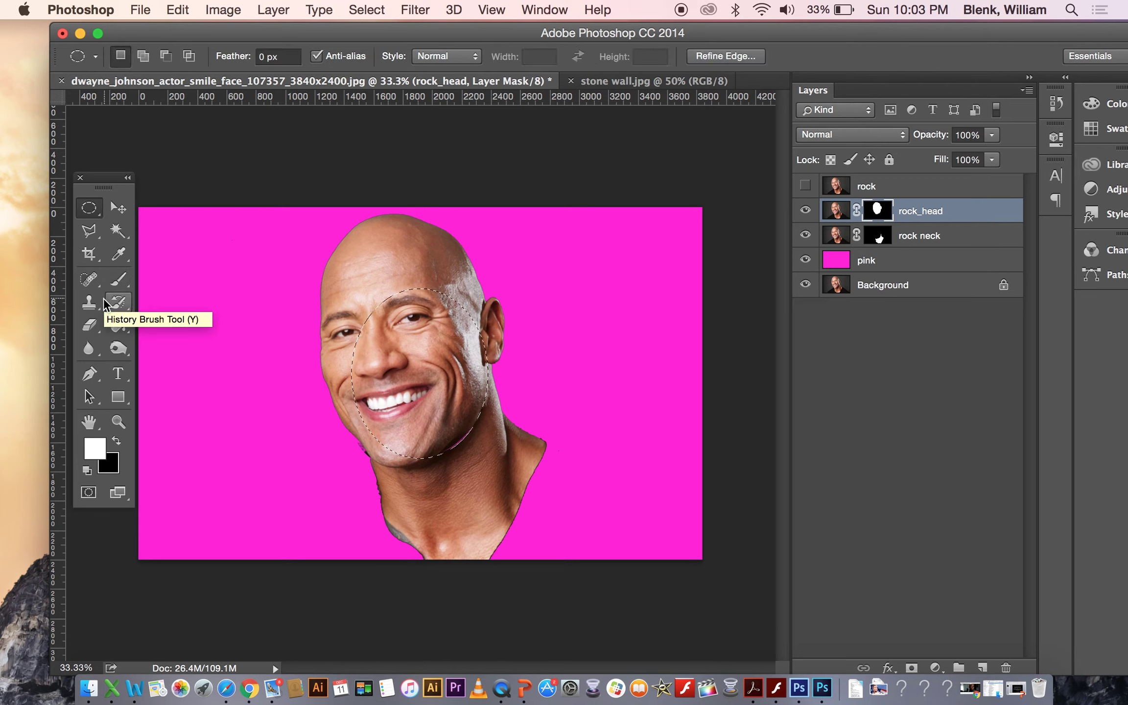
left_click(118, 280)
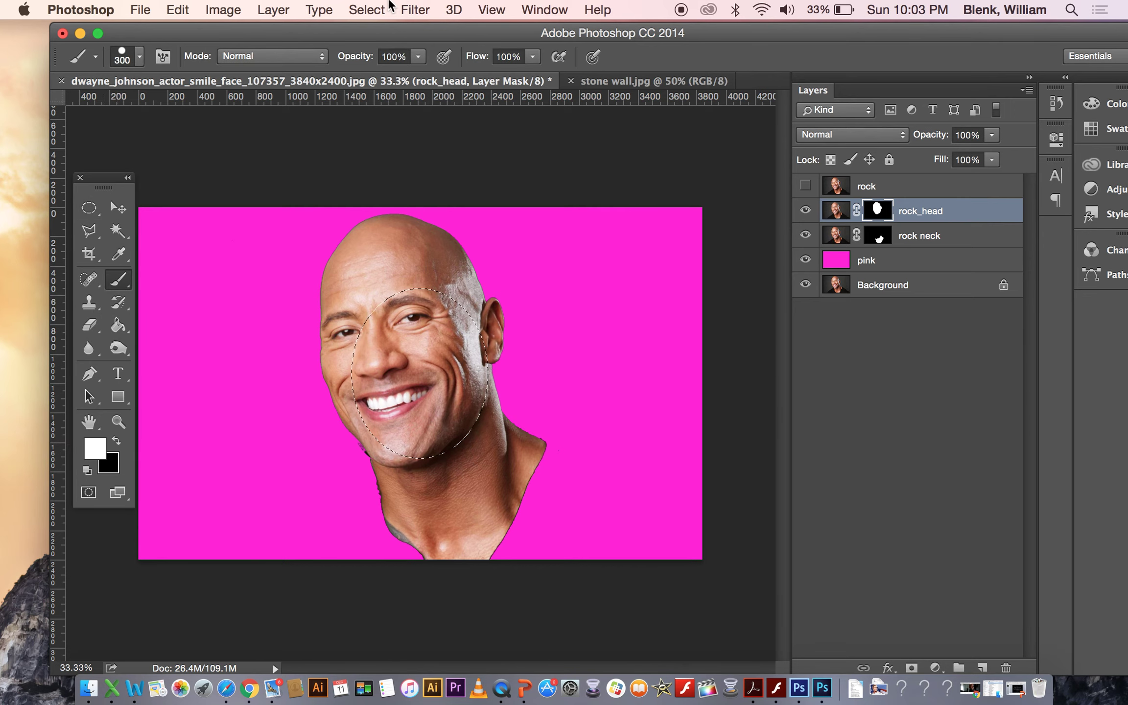
left_click(366, 10)
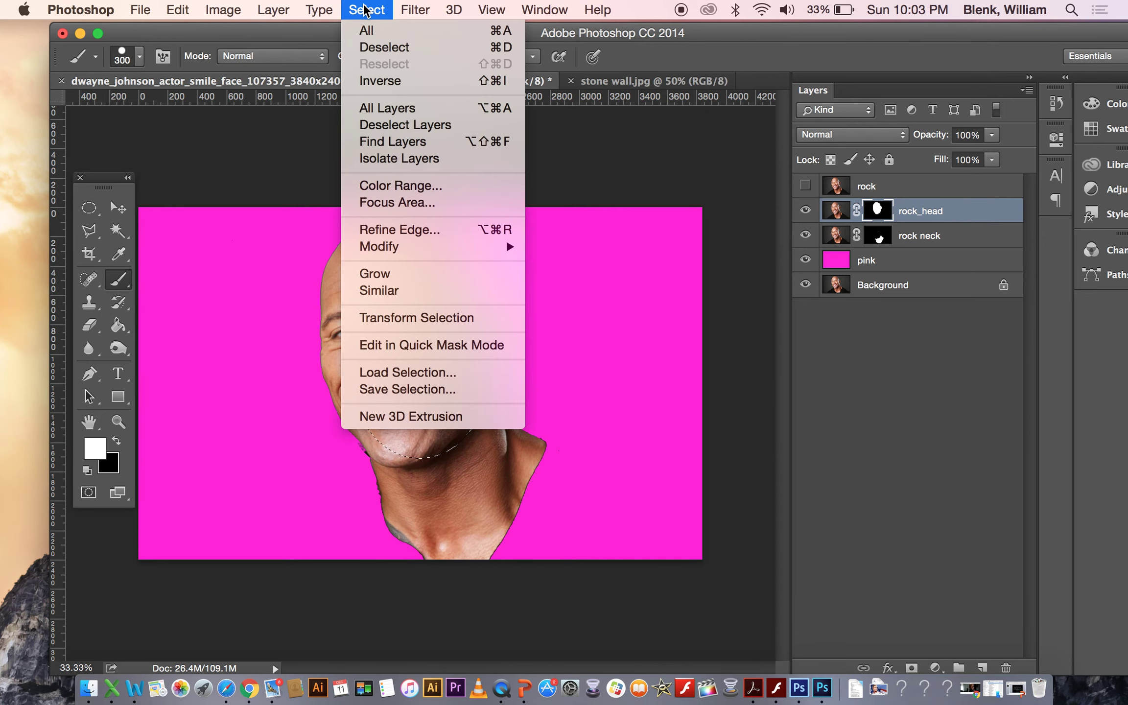
left_click(382, 47)
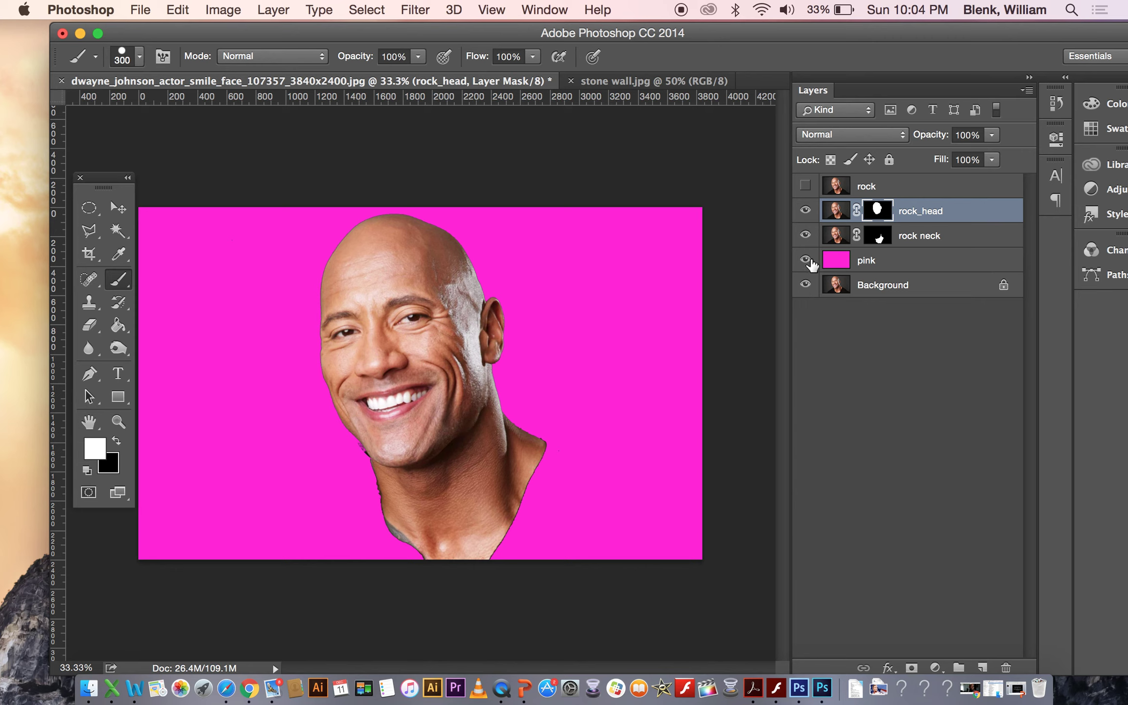
Step: Keep the pink layer, Paint Bucket fill it dark maroon, then select rock_head
left_click(919, 262)
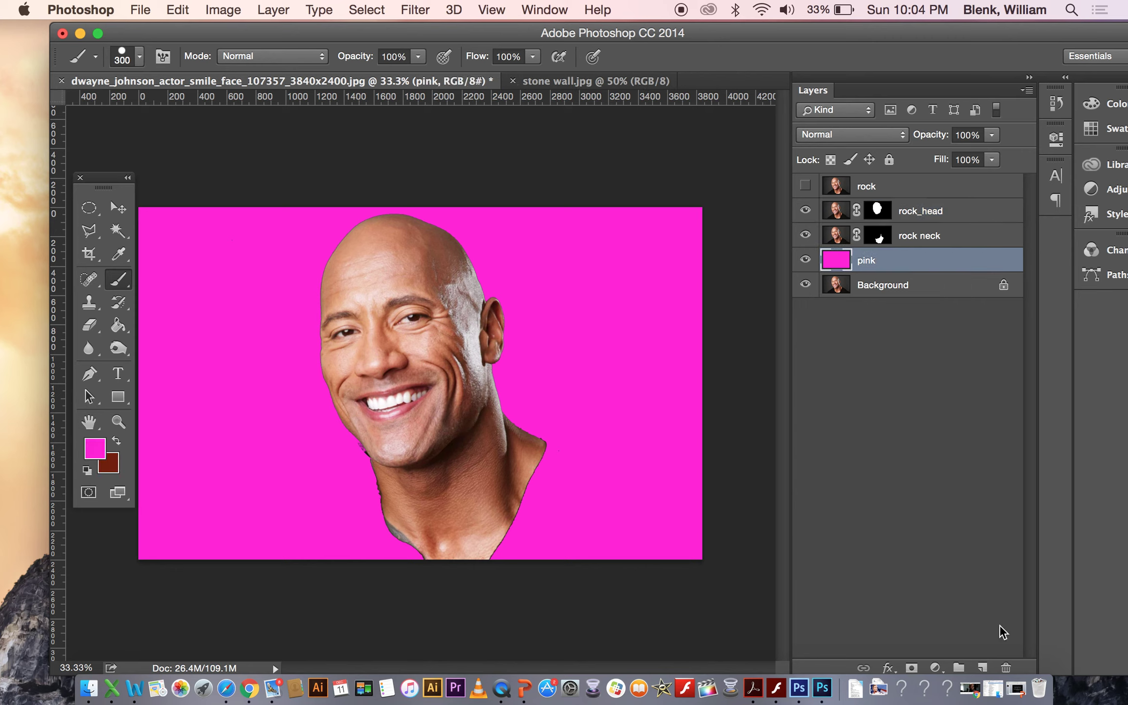
left_click(1007, 667)
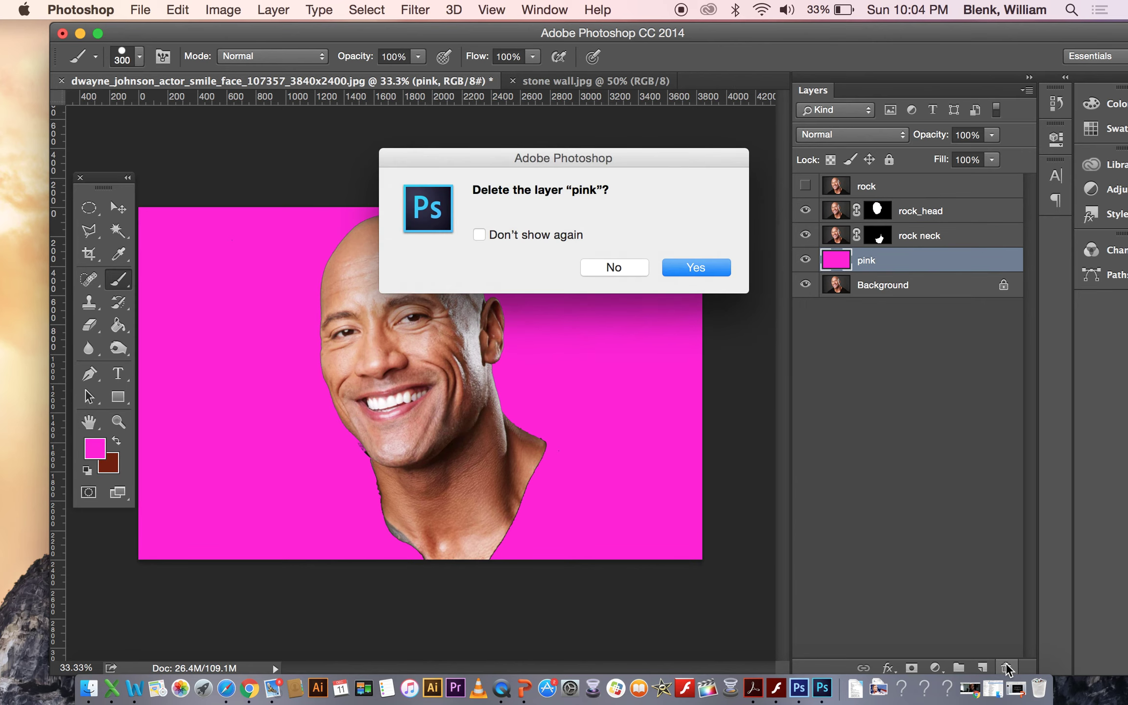
left_click(628, 266)
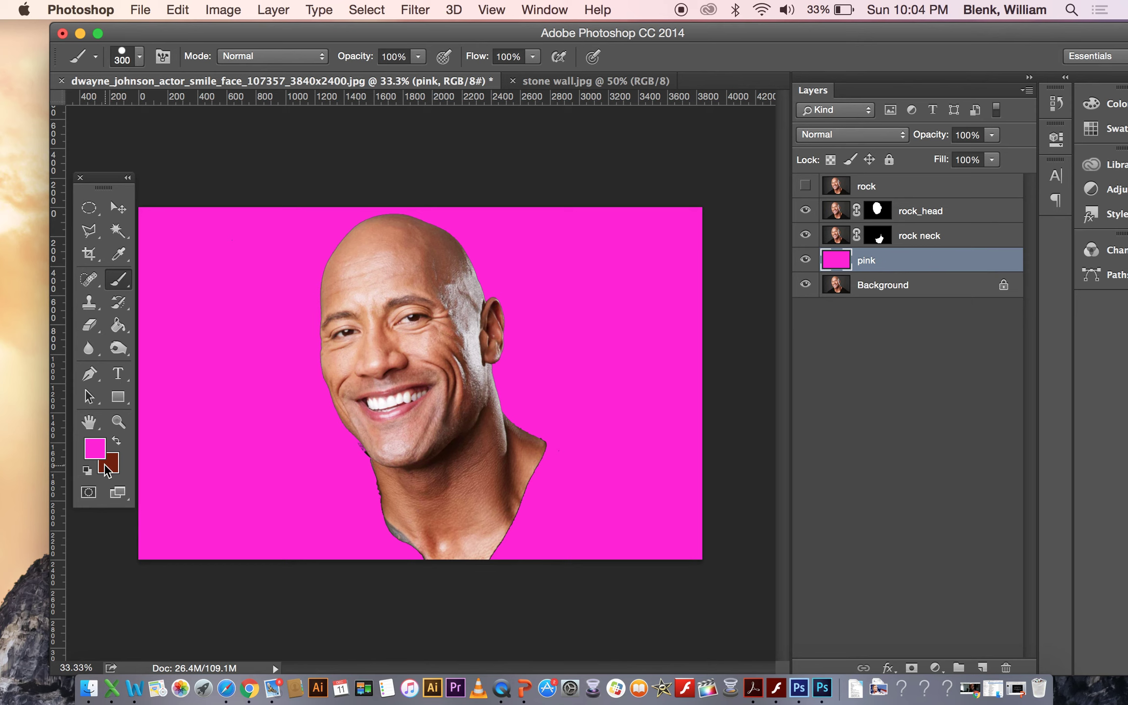
left_click(124, 325)
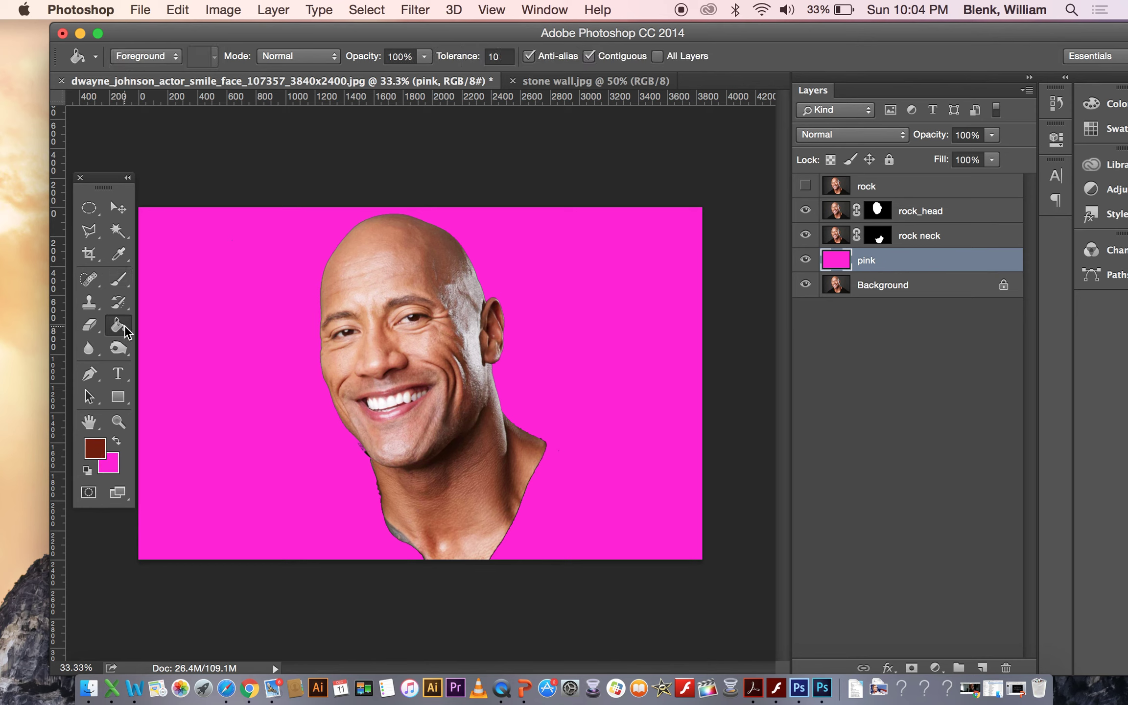
left_click(243, 424)
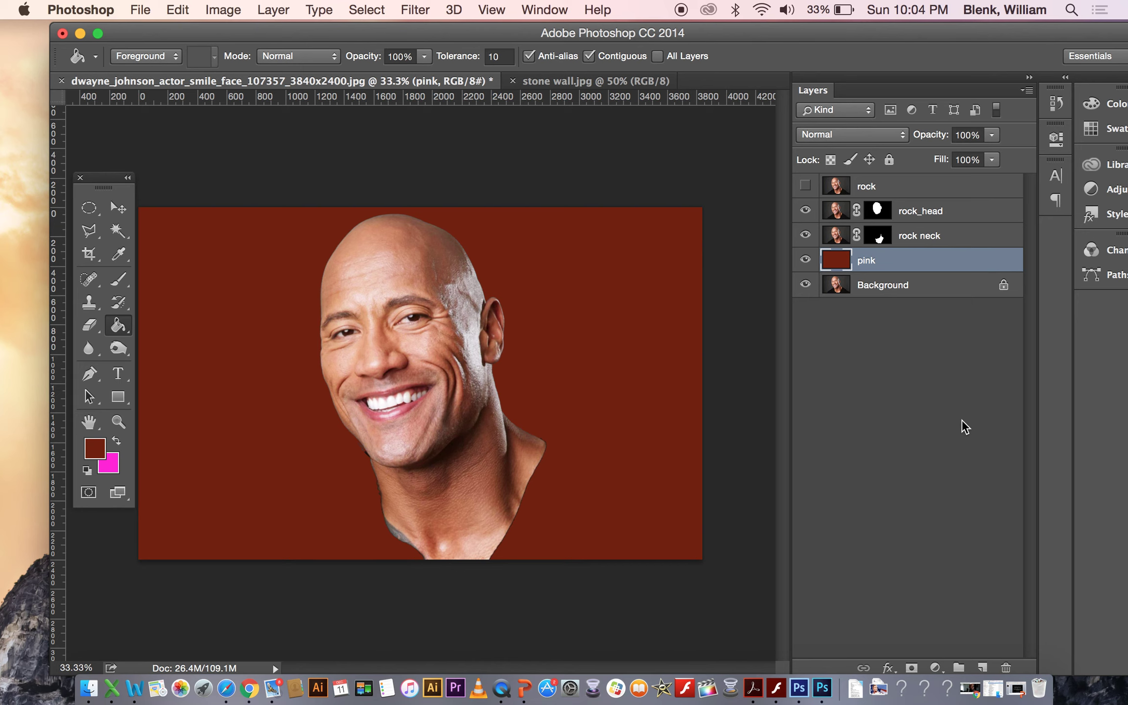
left_click(936, 215)
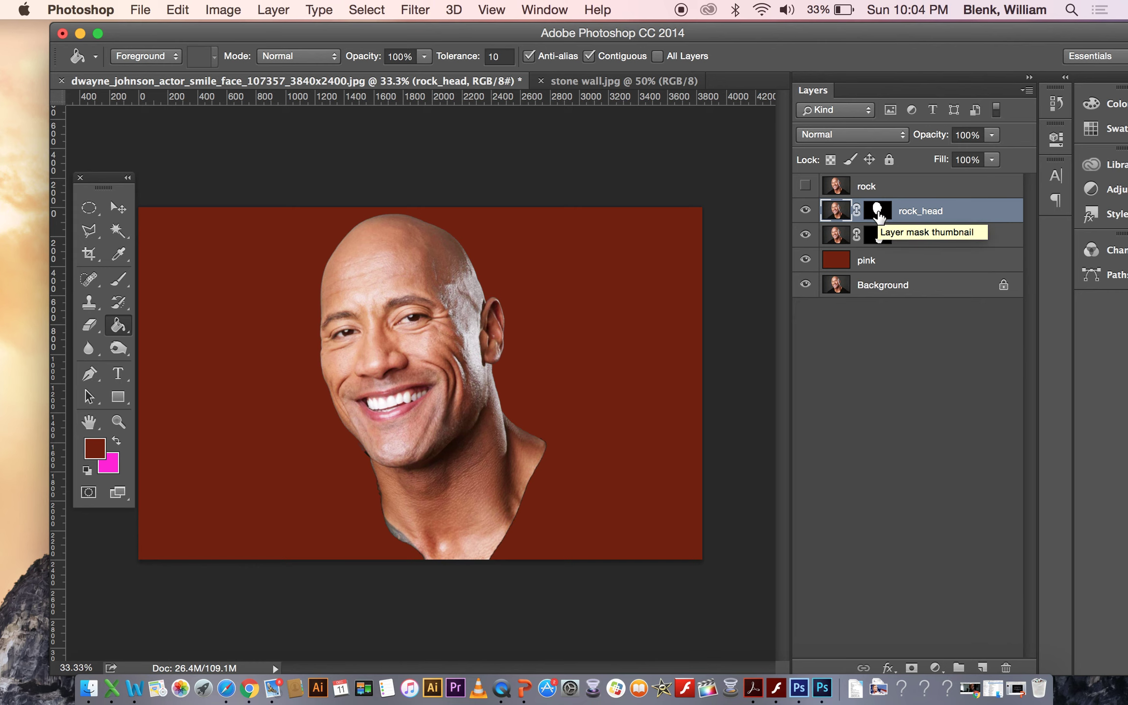
left_click(140, 10)
Step: Save as 'Blenk_Rock_texture' in Photoshop format with layers and maximum compatibility
left_click(188, 192)
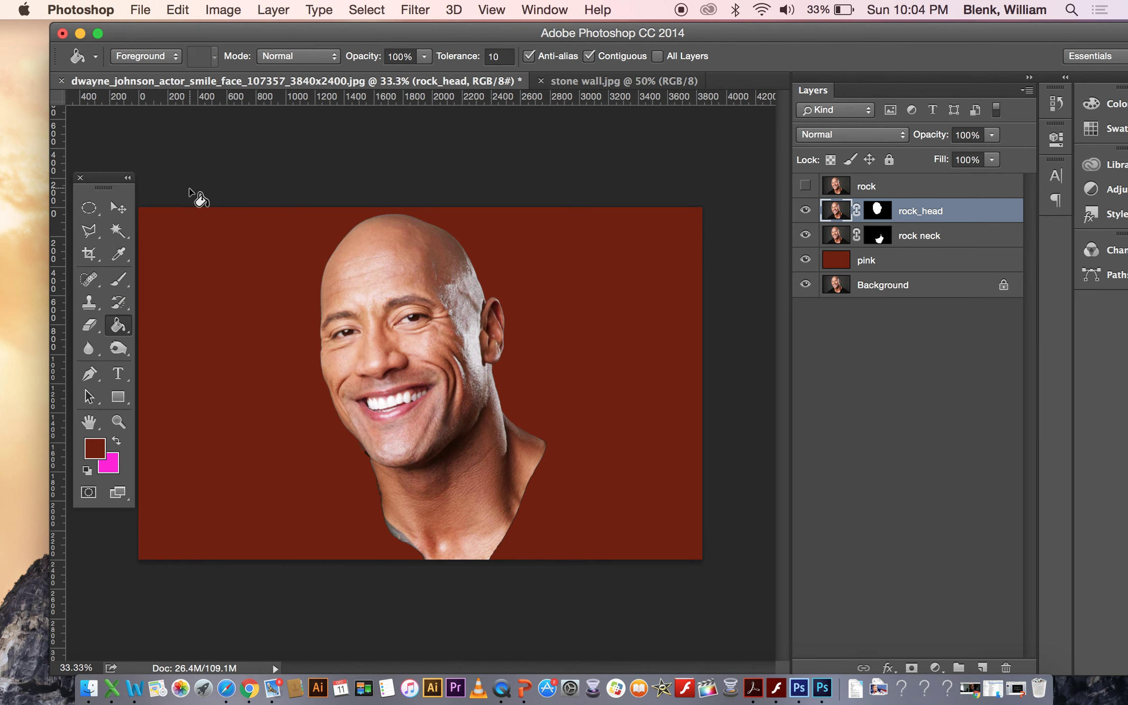
left_click(507, 75)
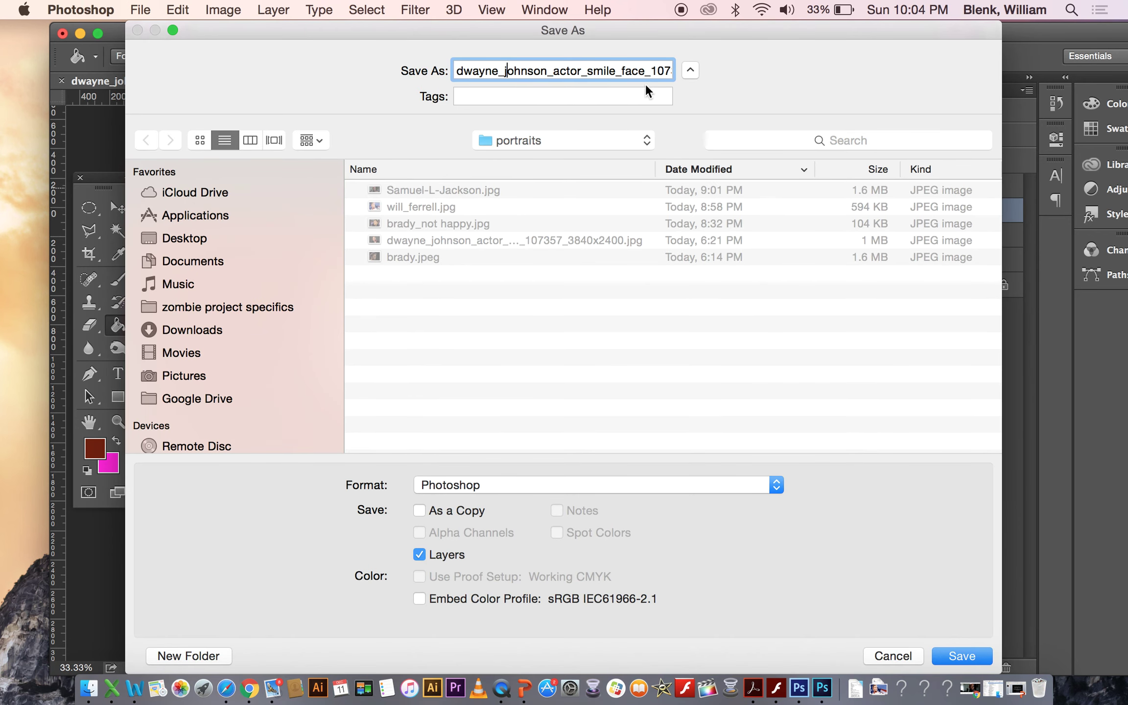
left_click_drag(461, 74, 779, 117)
type("Blenk_")
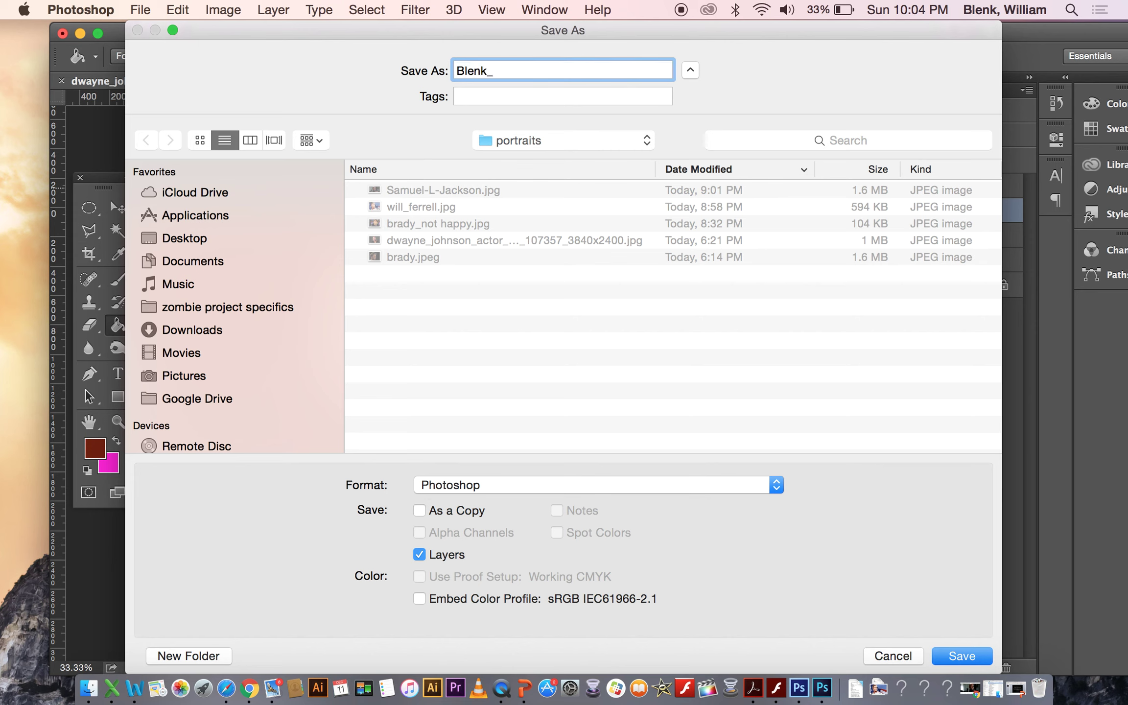
type("Rock_texture")
left_click(963, 656)
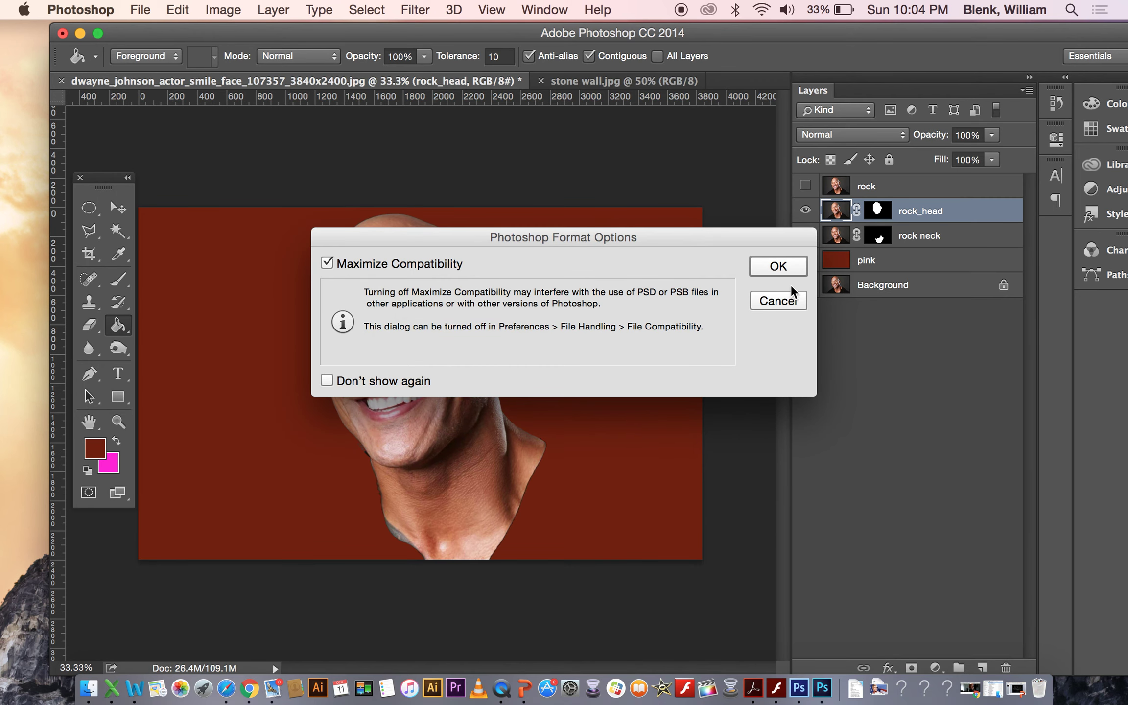
left_click(780, 266)
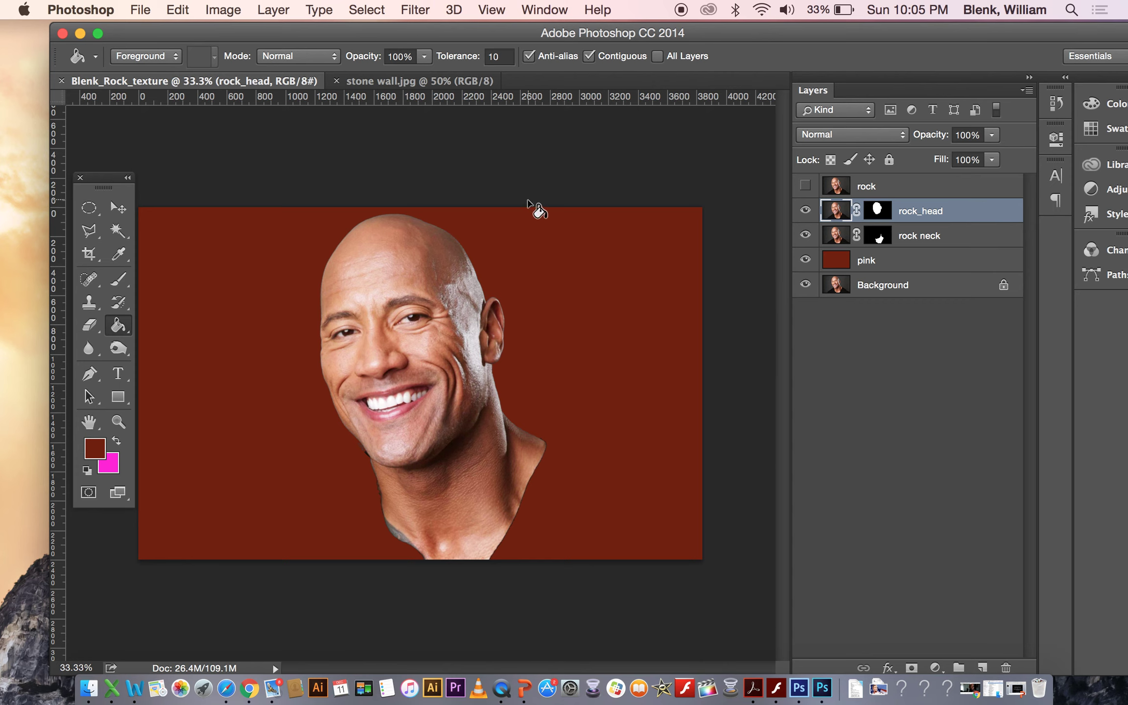
Step: Float stone wall.jpg in its own window beside the Blenk_Rock_texture portrait
left_click_drag(294, 38, 343, 39)
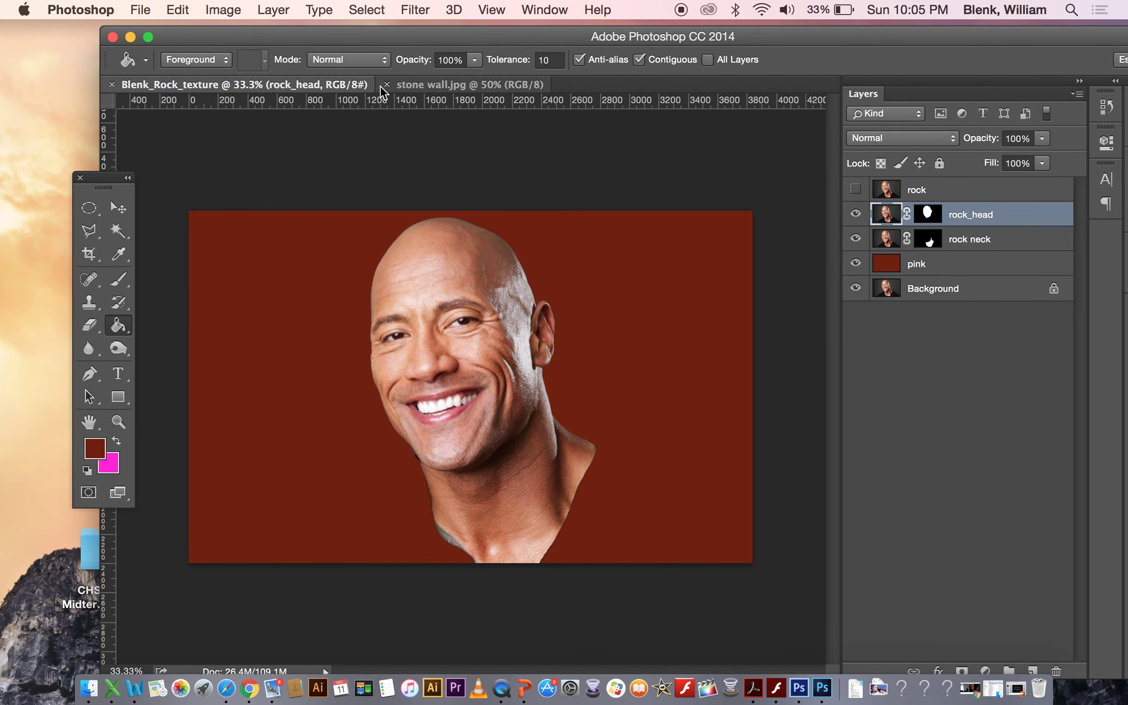
left_click(428, 82)
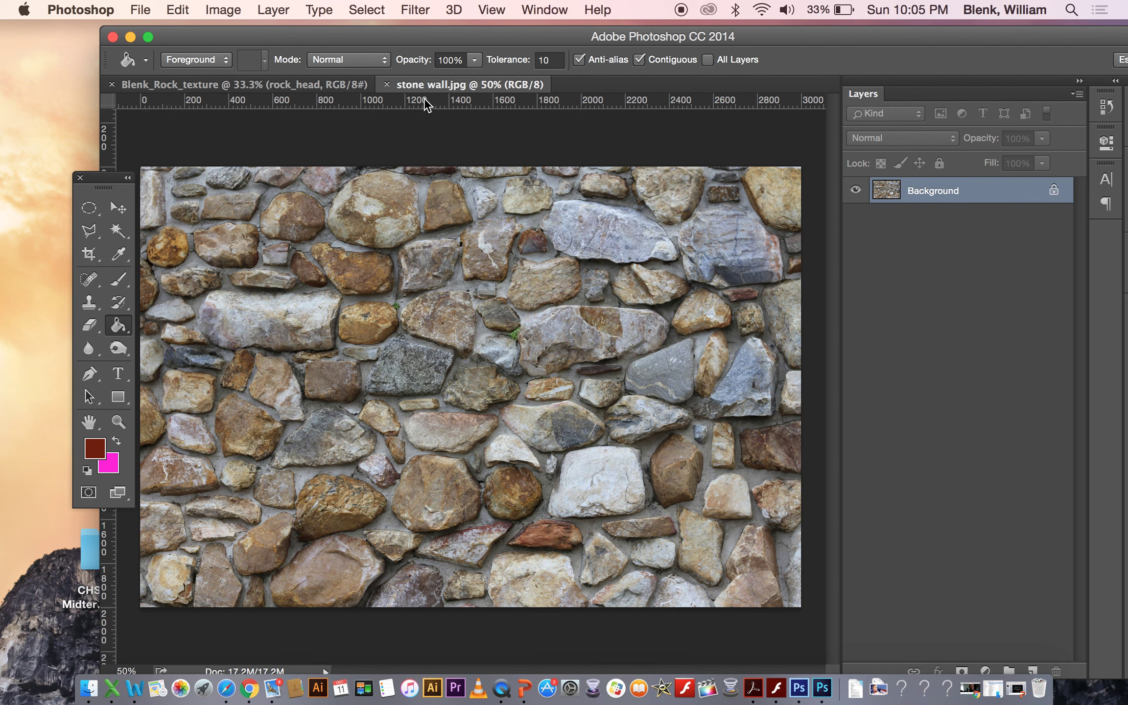
left_click_drag(425, 90, 668, 267)
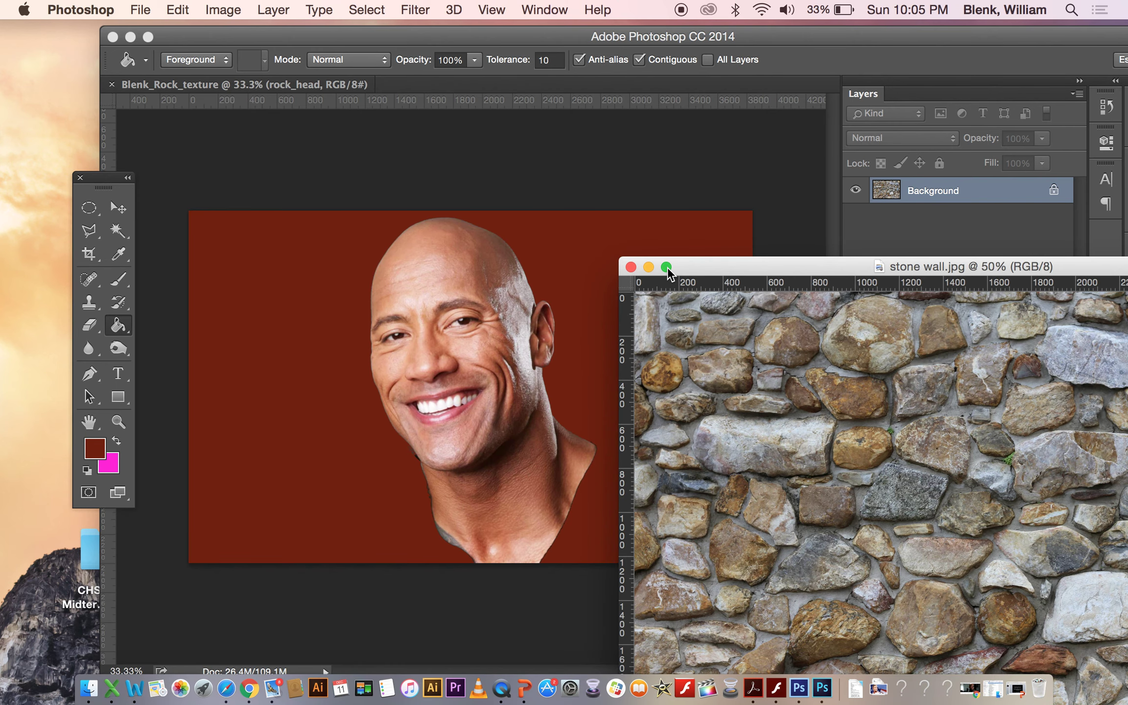
left_click(118, 208)
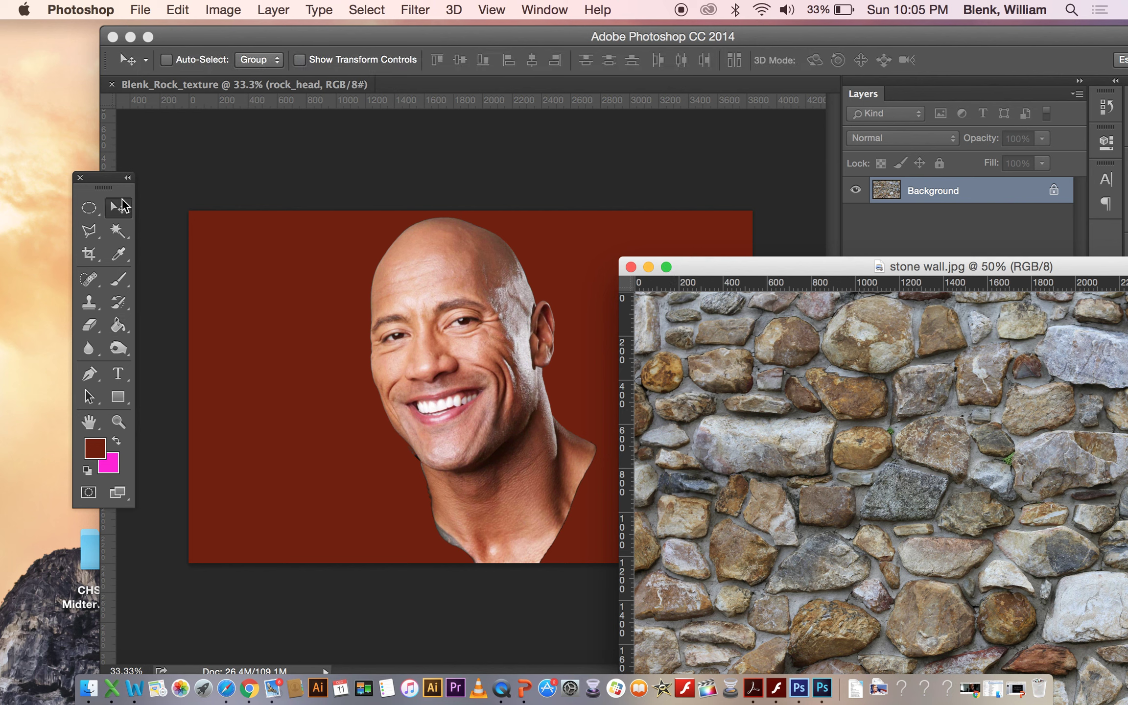